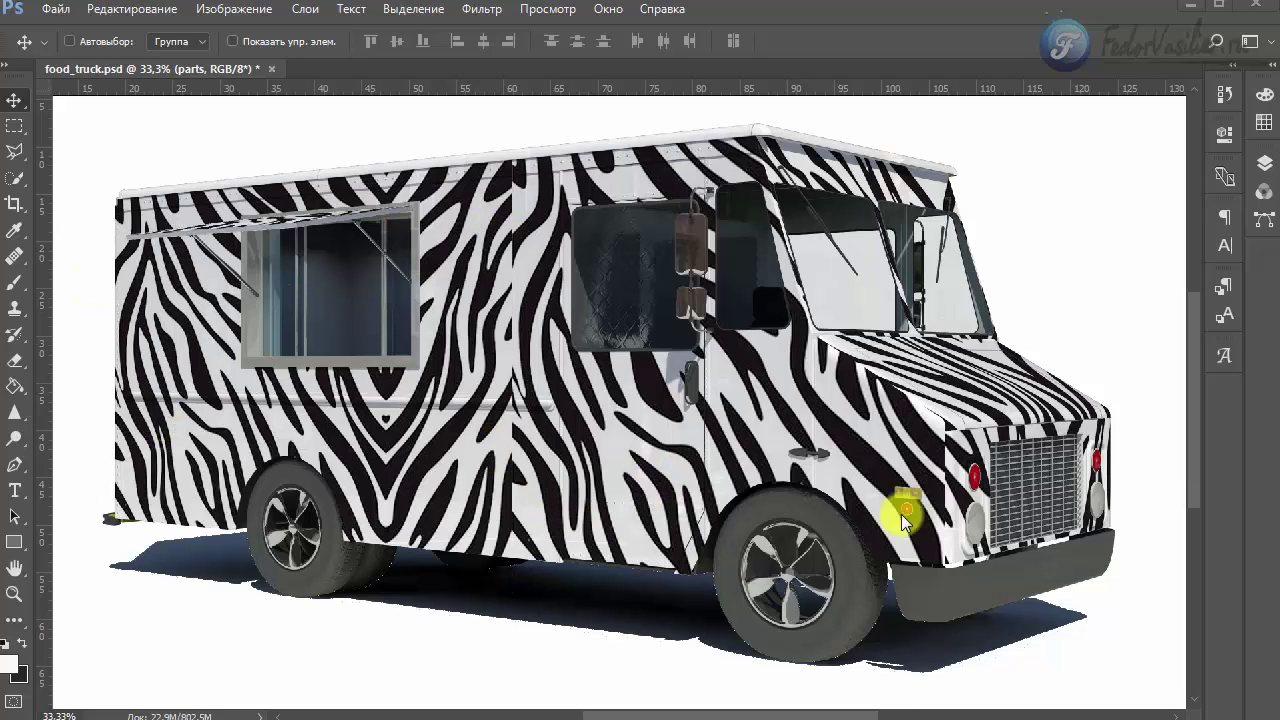
Step: Collapse the front street view layer group in food_truck.psd and hide it
click(1270, 65)
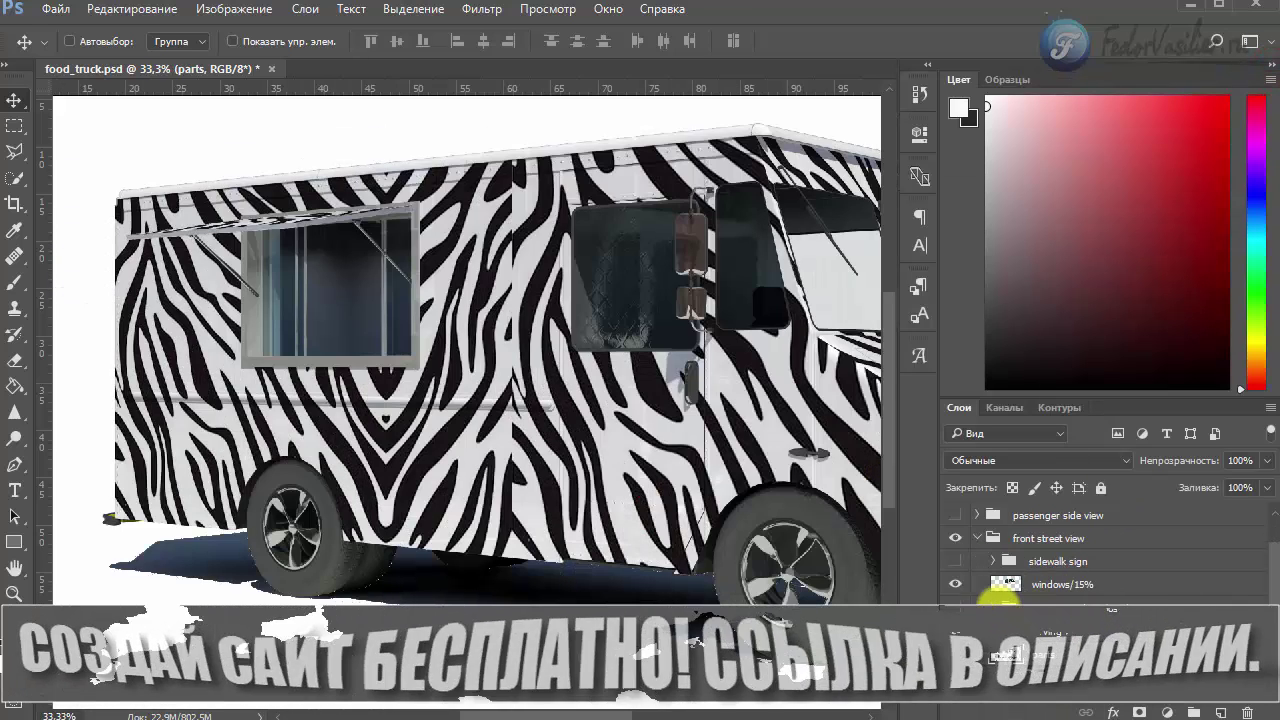
scroll(1062, 585, down, 1)
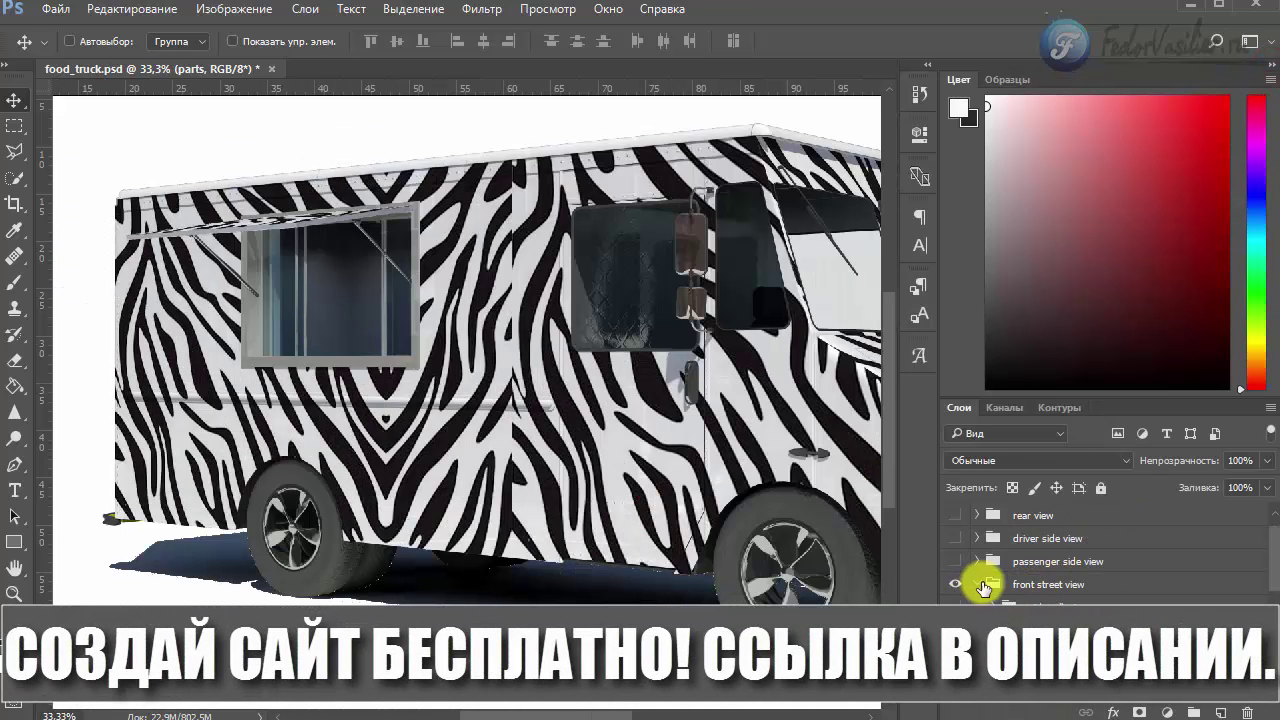
click(980, 586)
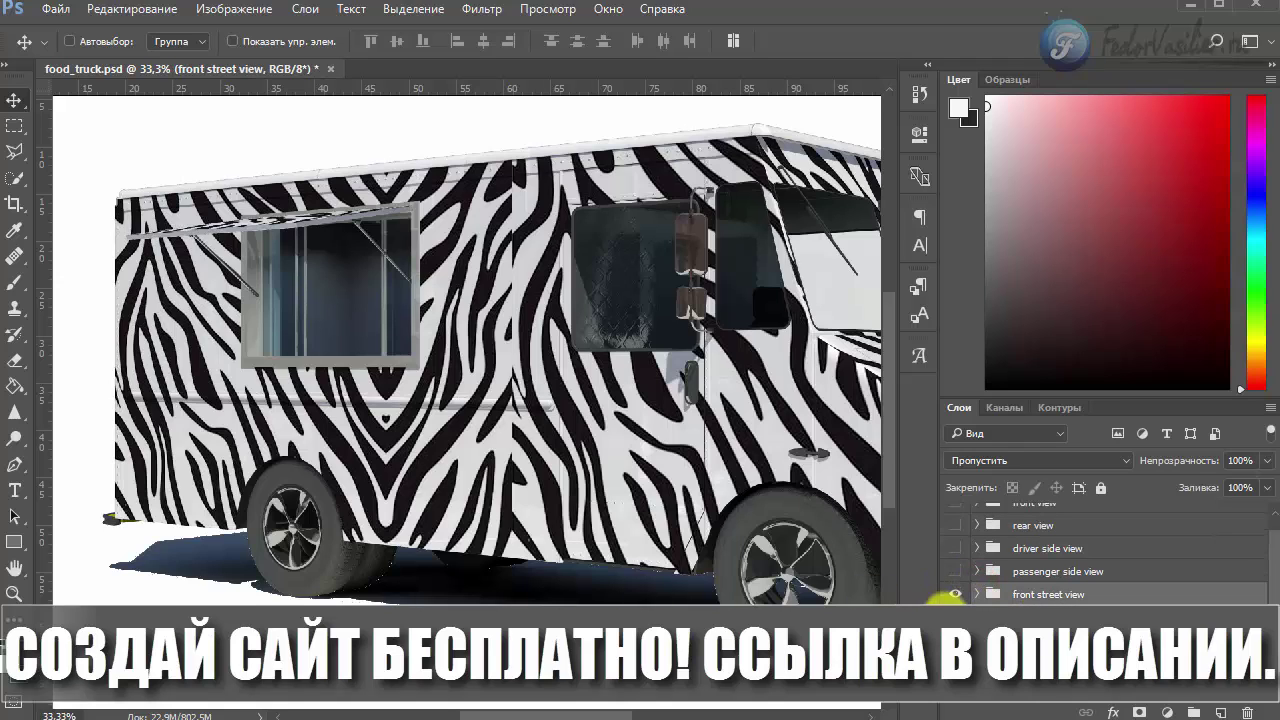
click(955, 594)
Step: Preview the front view, rear view and driver side view groups of the zebra-striped truck one after another
click(952, 515)
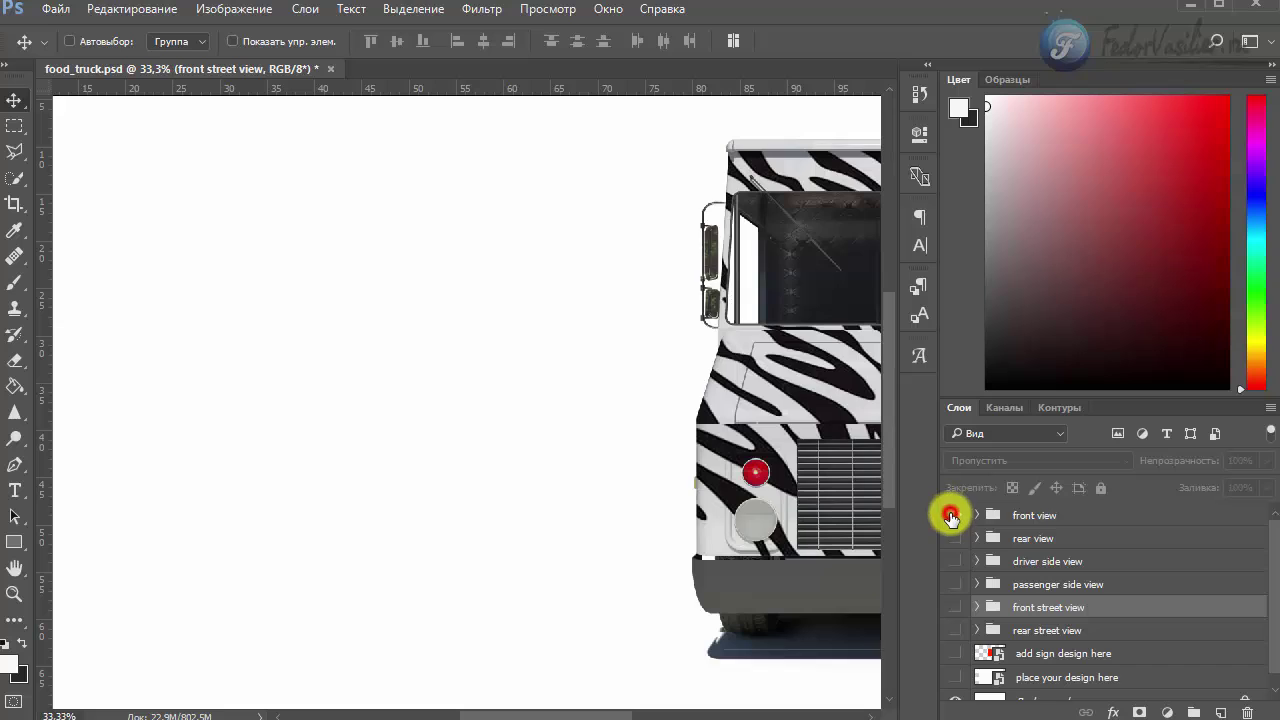
drag(611, 714, 716, 712)
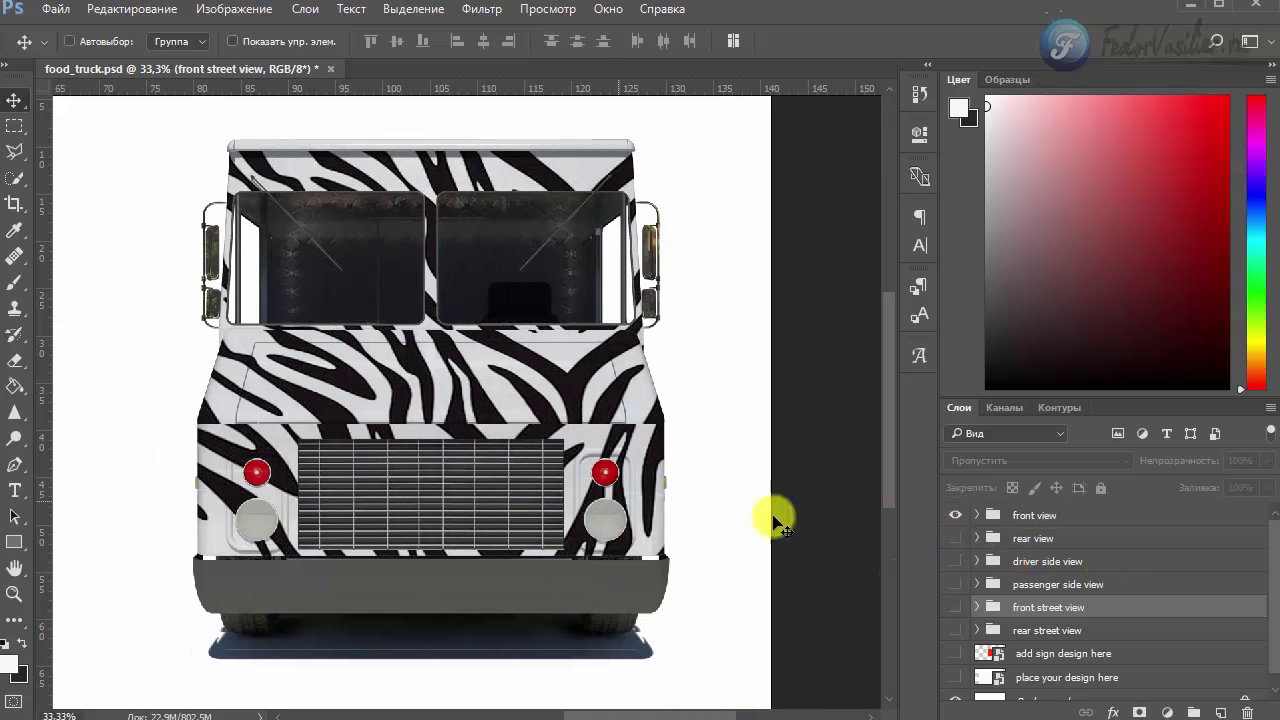
click(955, 515)
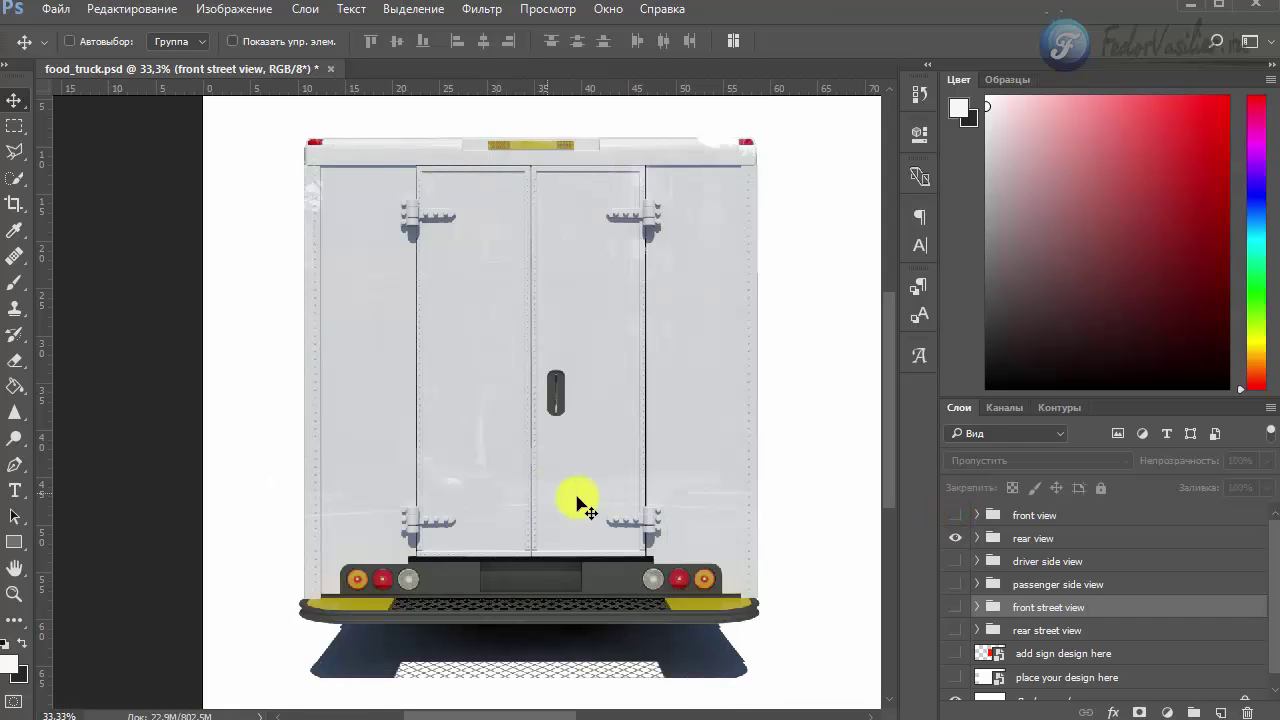
click(955, 538)
click(955, 561)
drag(660, 714, 525, 714)
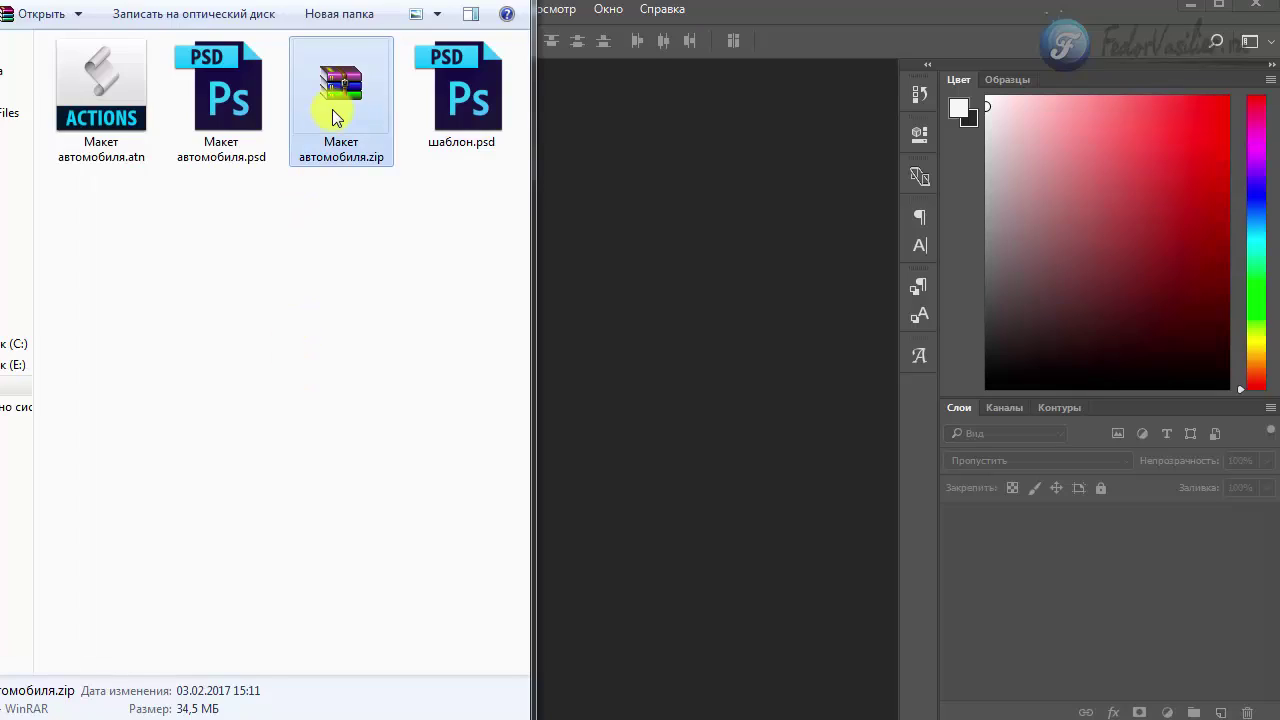
Step: Switch to the file folder and open Макет автомобиля.psd in Photoshop
click(335, 117)
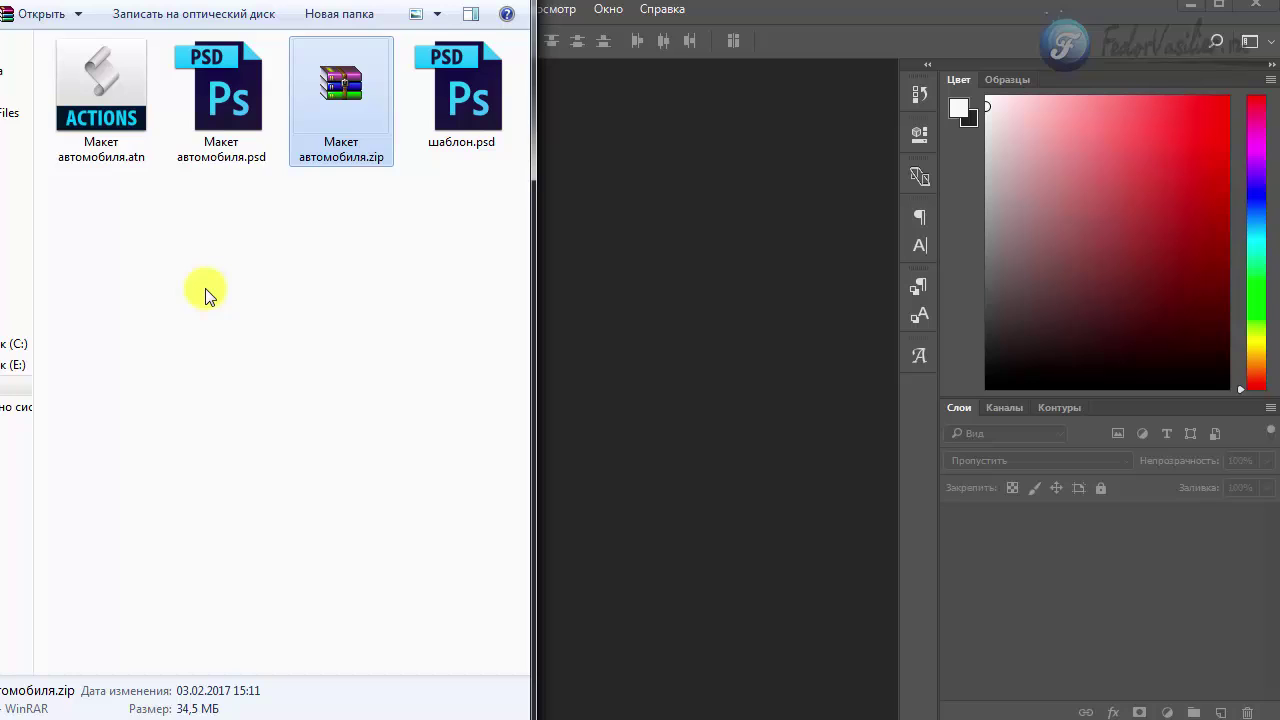
click(228, 143)
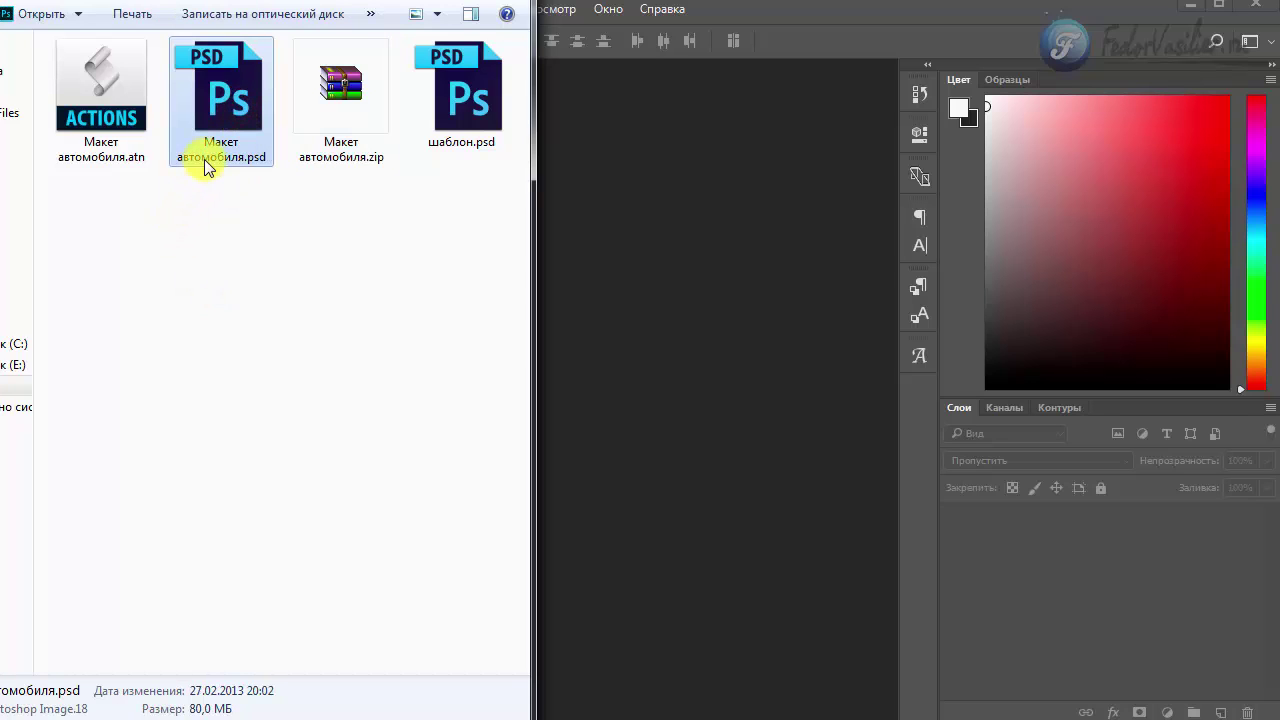
double_click(226, 99)
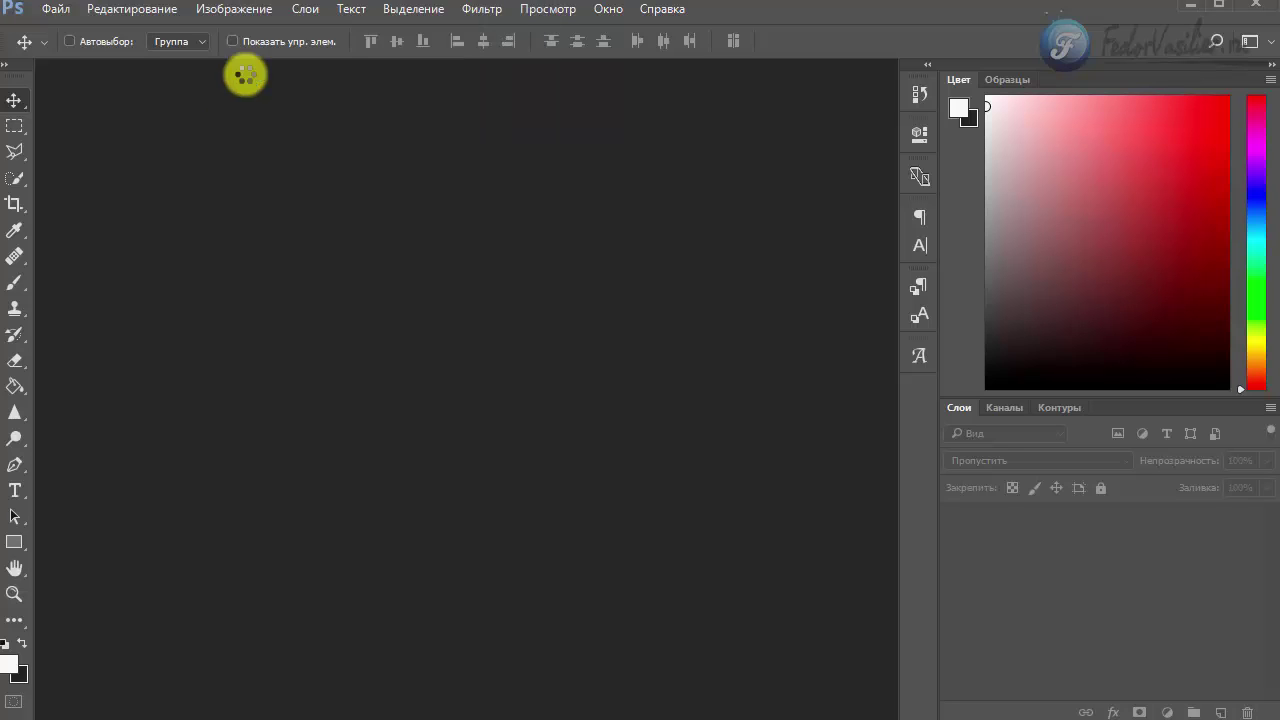
click(498, 409)
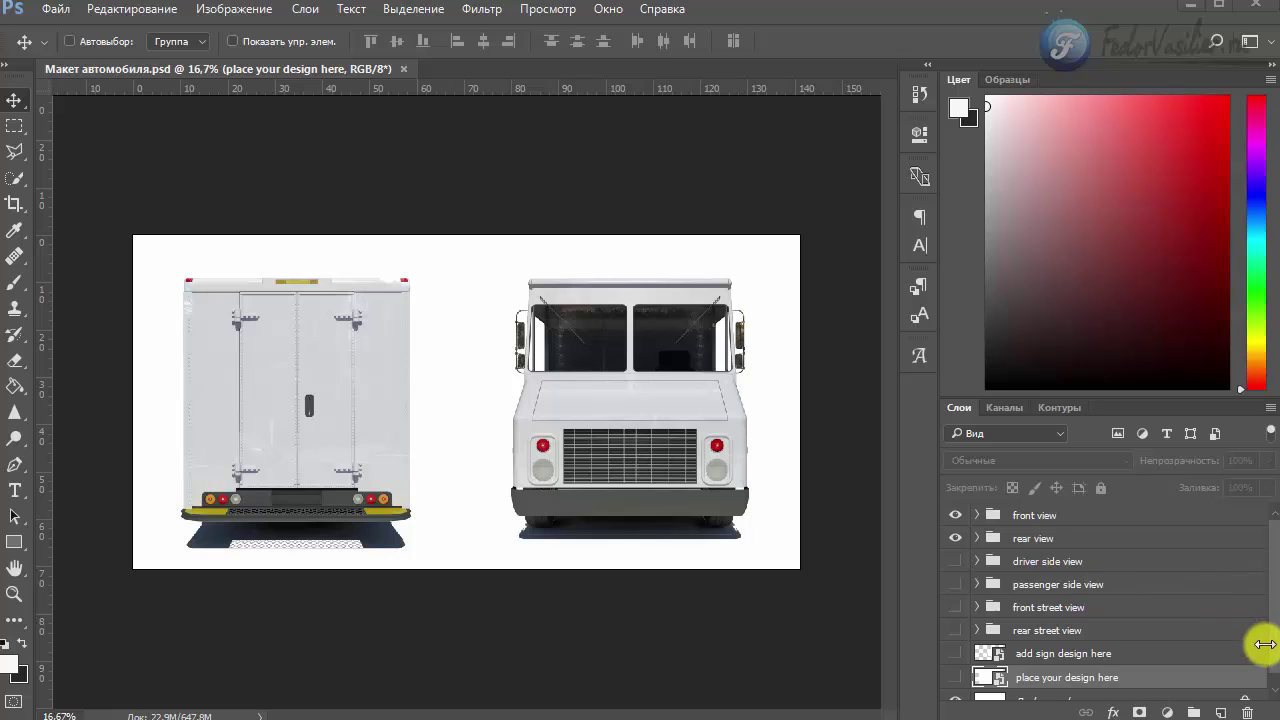
Step: Hide the rear view and front view layer groups
click(957, 539)
click(957, 539)
click(957, 538)
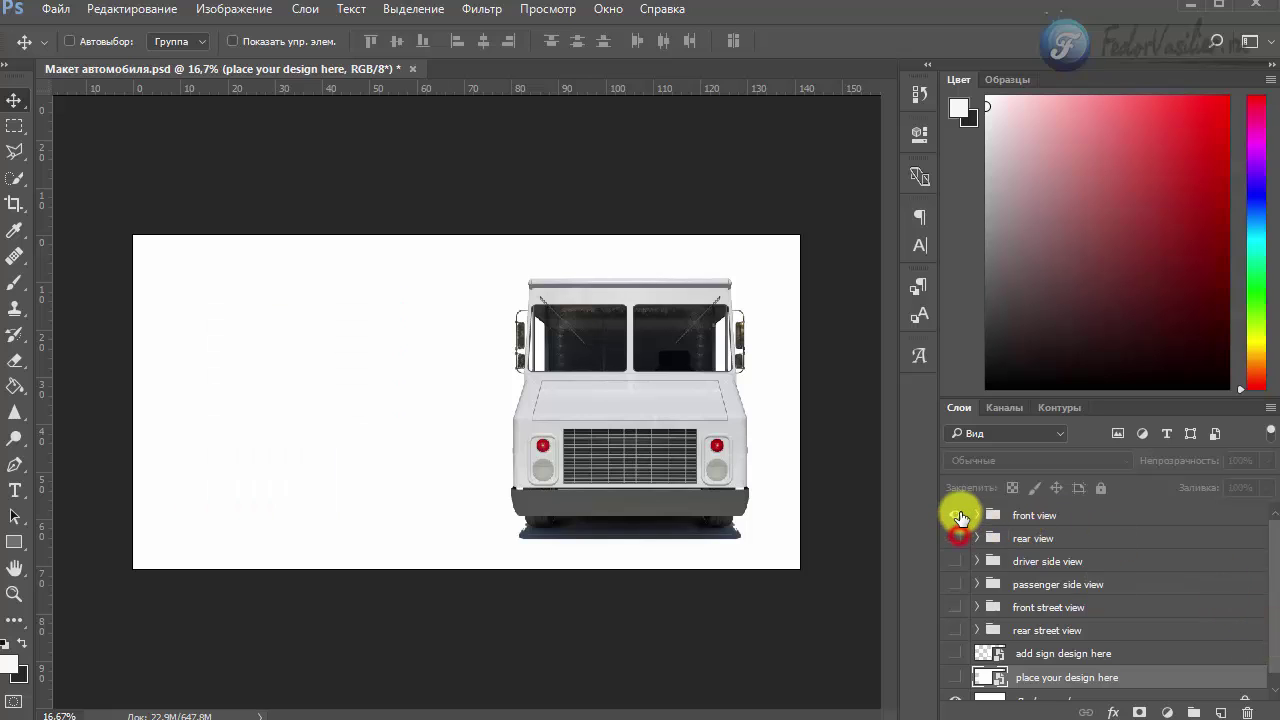
click(960, 516)
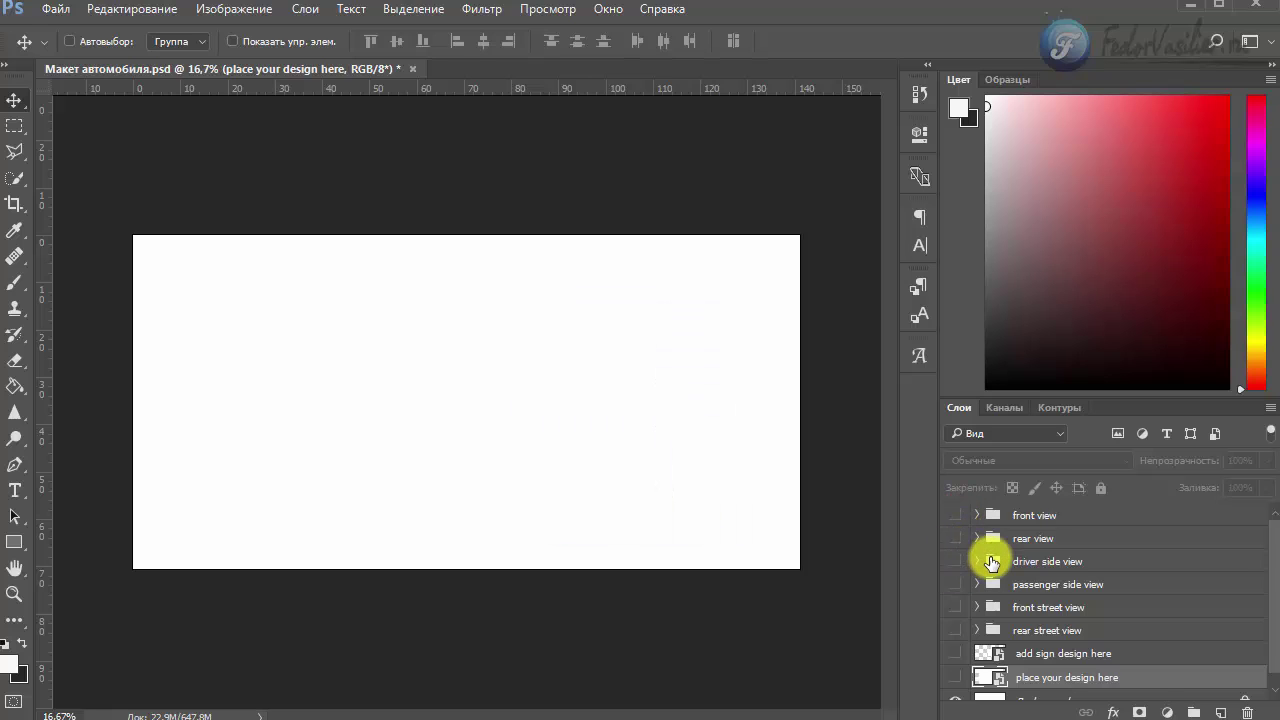
Step: Briefly show and hide the driver side view and passenger side view groups to preview them
click(1045, 561)
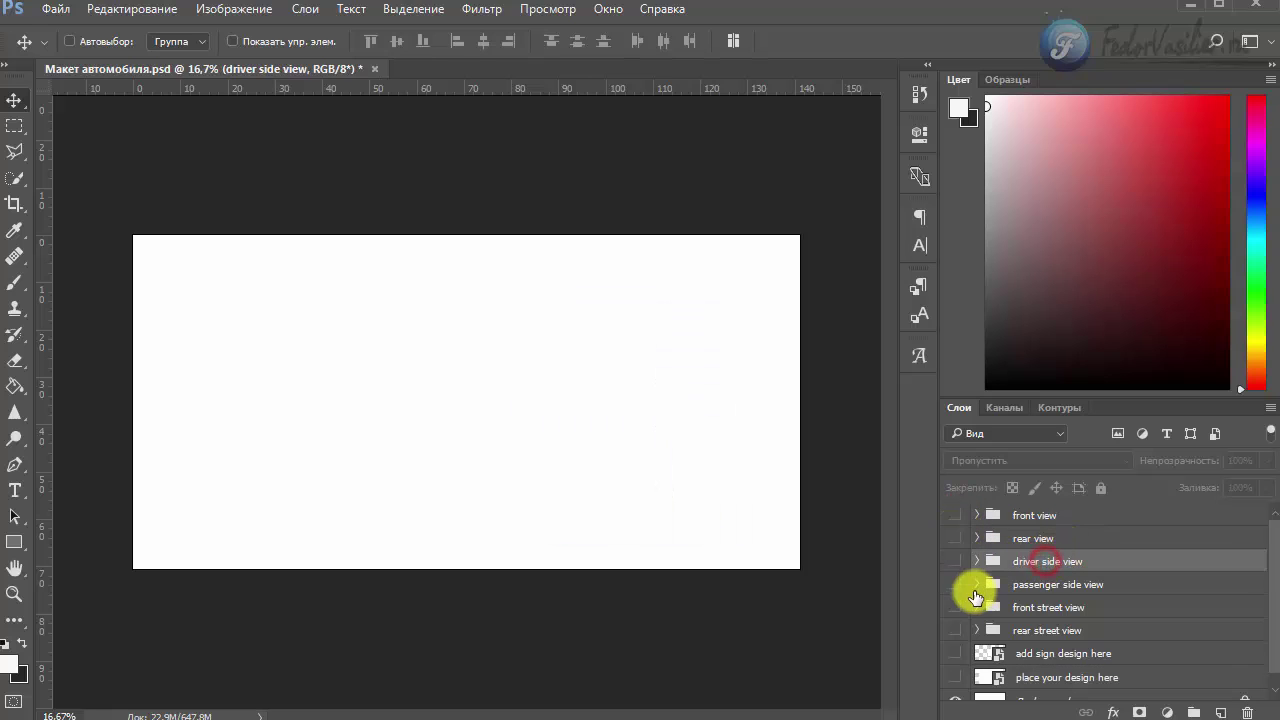
click(955, 562)
click(955, 562)
click(953, 580)
click(953, 580)
Step: Make the front street view group visible and expand it to reach its layers
click(958, 607)
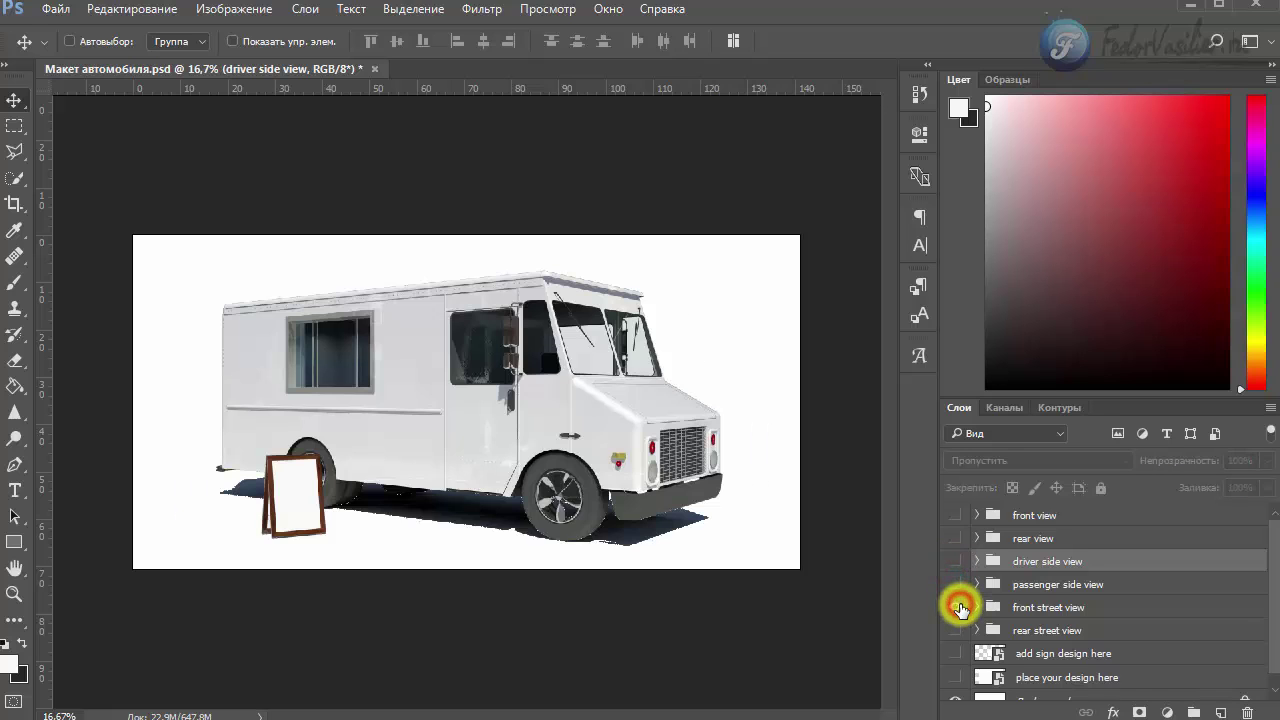
click(1003, 607)
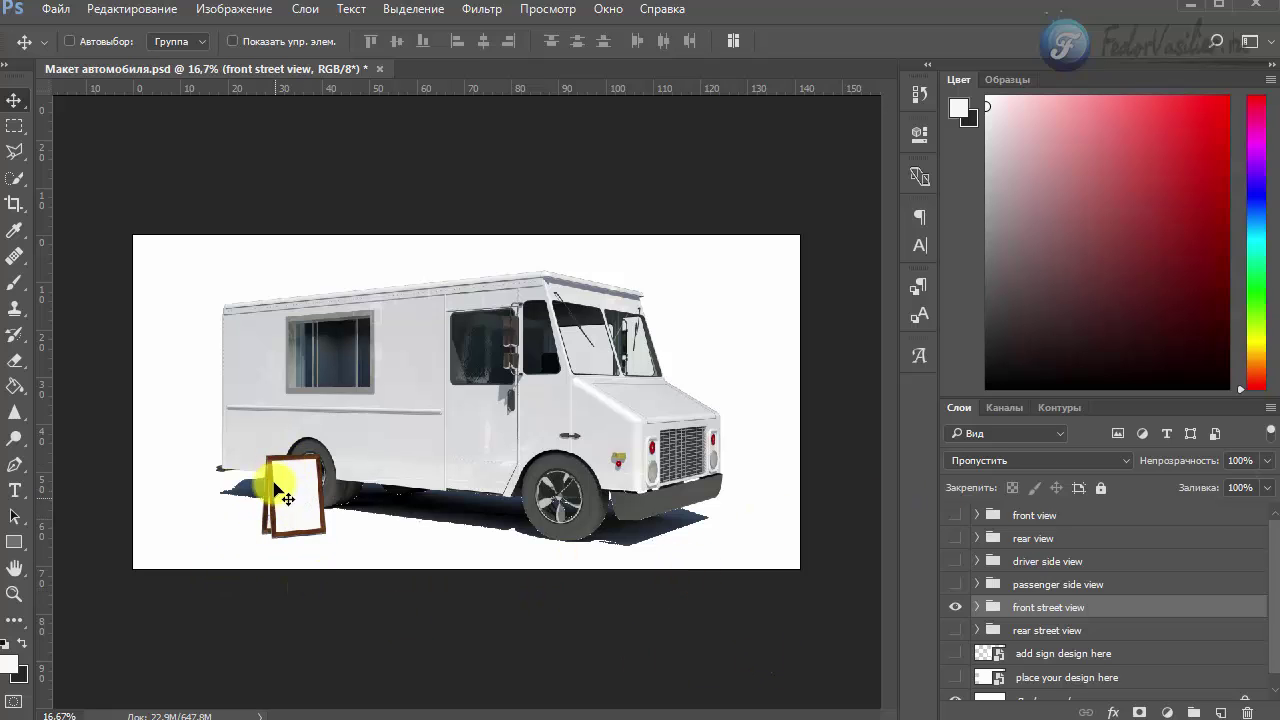
scroll(1195, 572, down, 1)
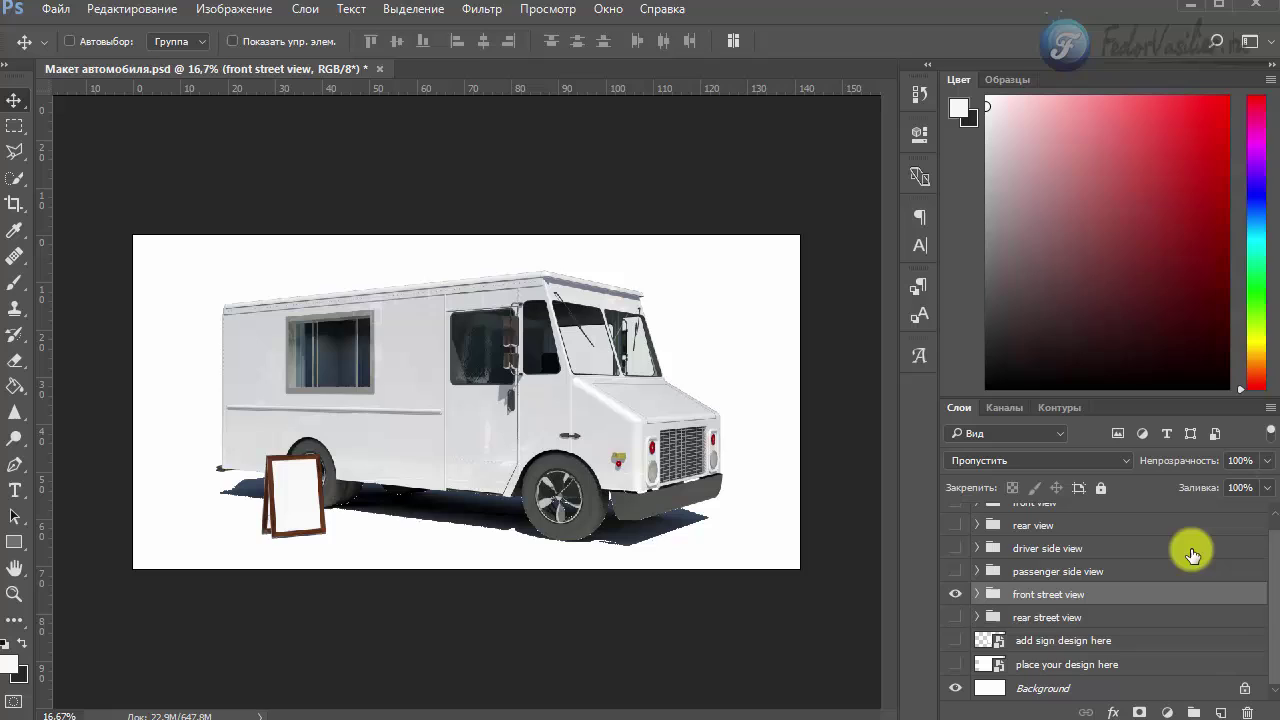
click(977, 596)
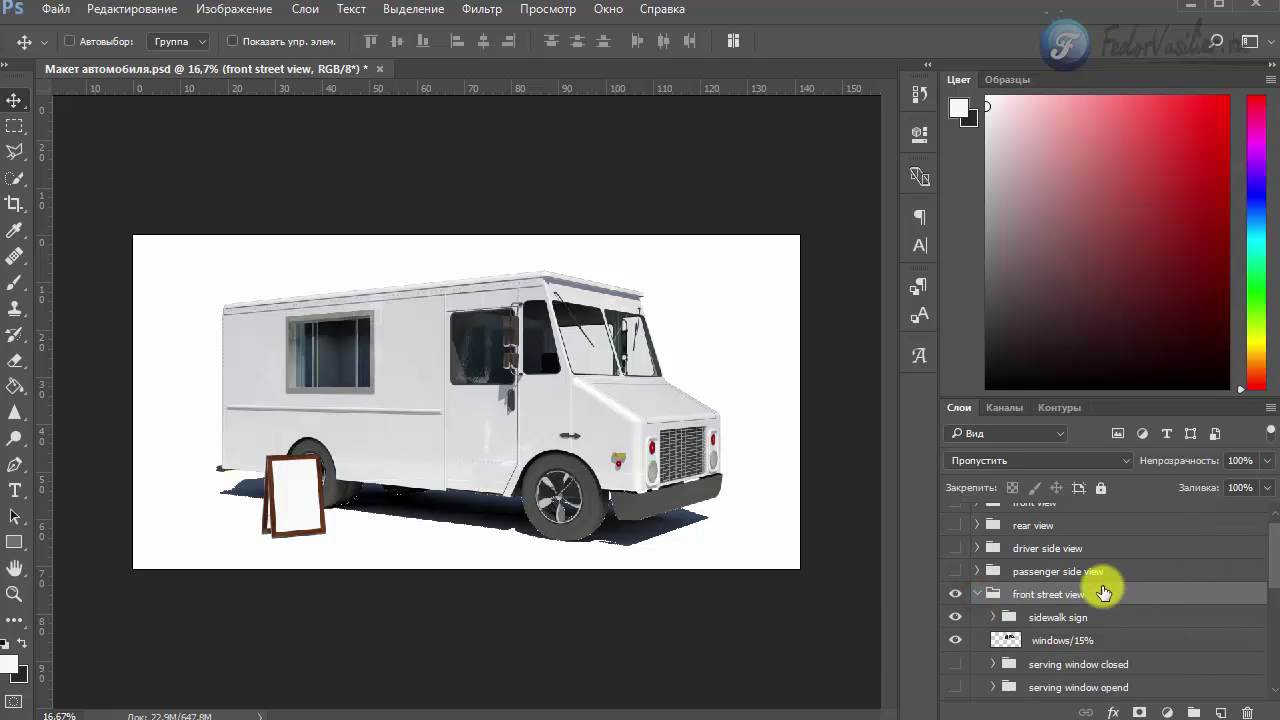
scroll(1098, 590, down, 2)
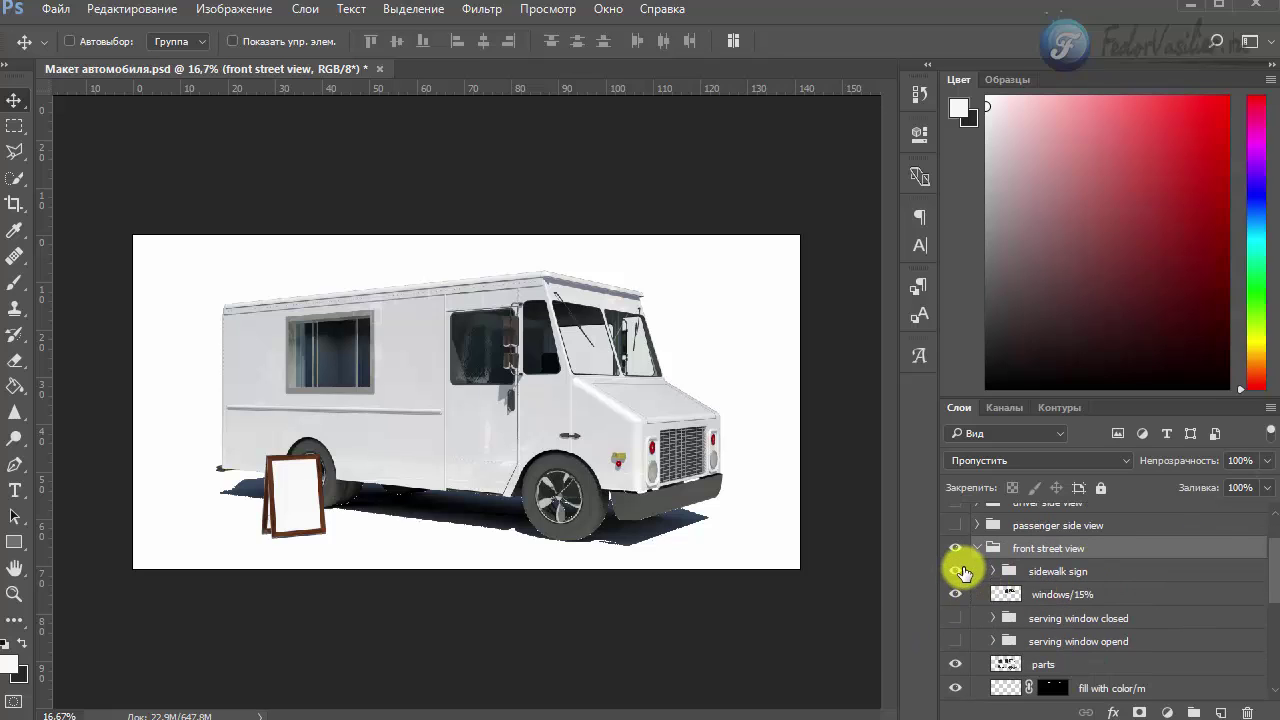
Step: Toggle the sidewalk sign group to check it, and open its sign front/m smart object using the embedded colour profile
click(956, 572)
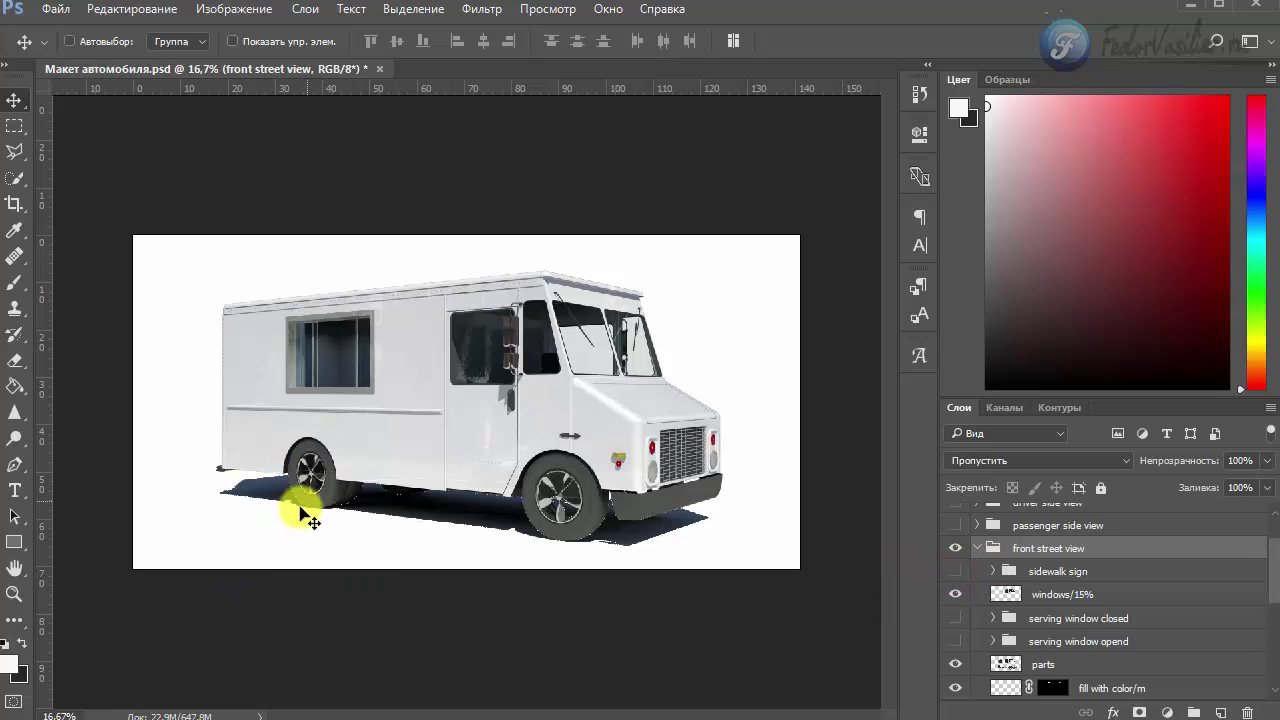
click(957, 572)
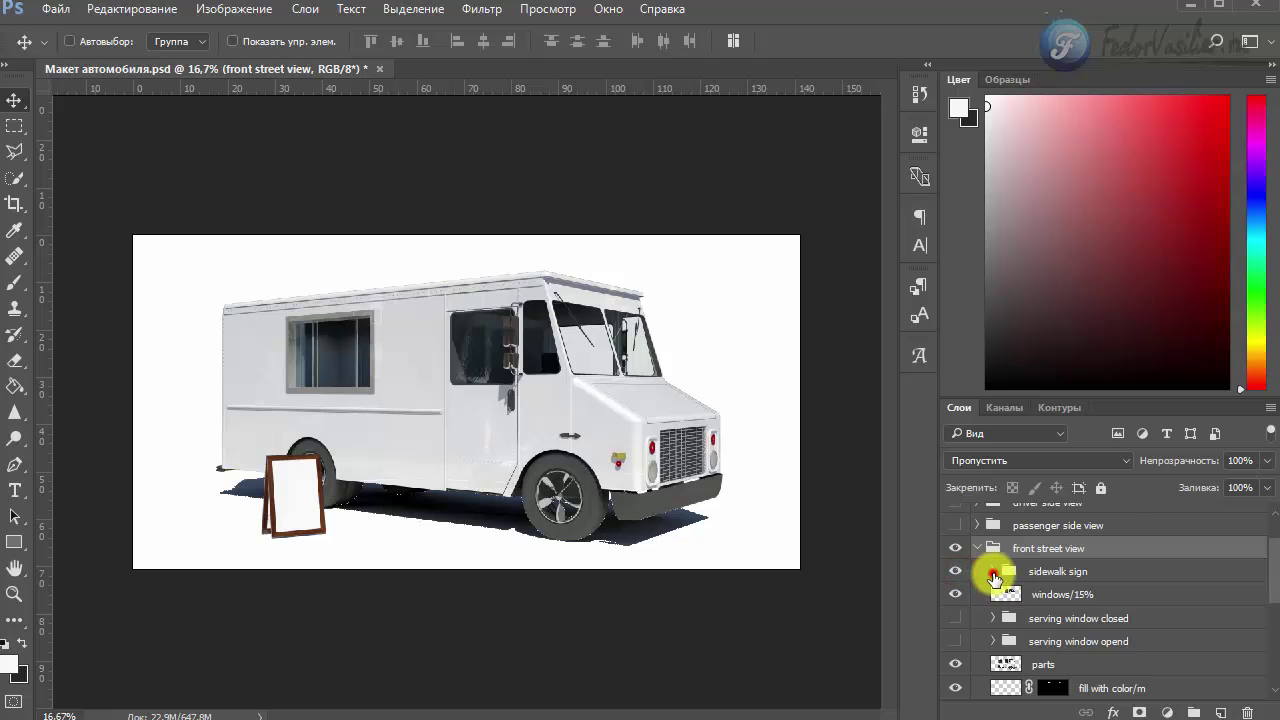
click(993, 572)
click(1012, 591)
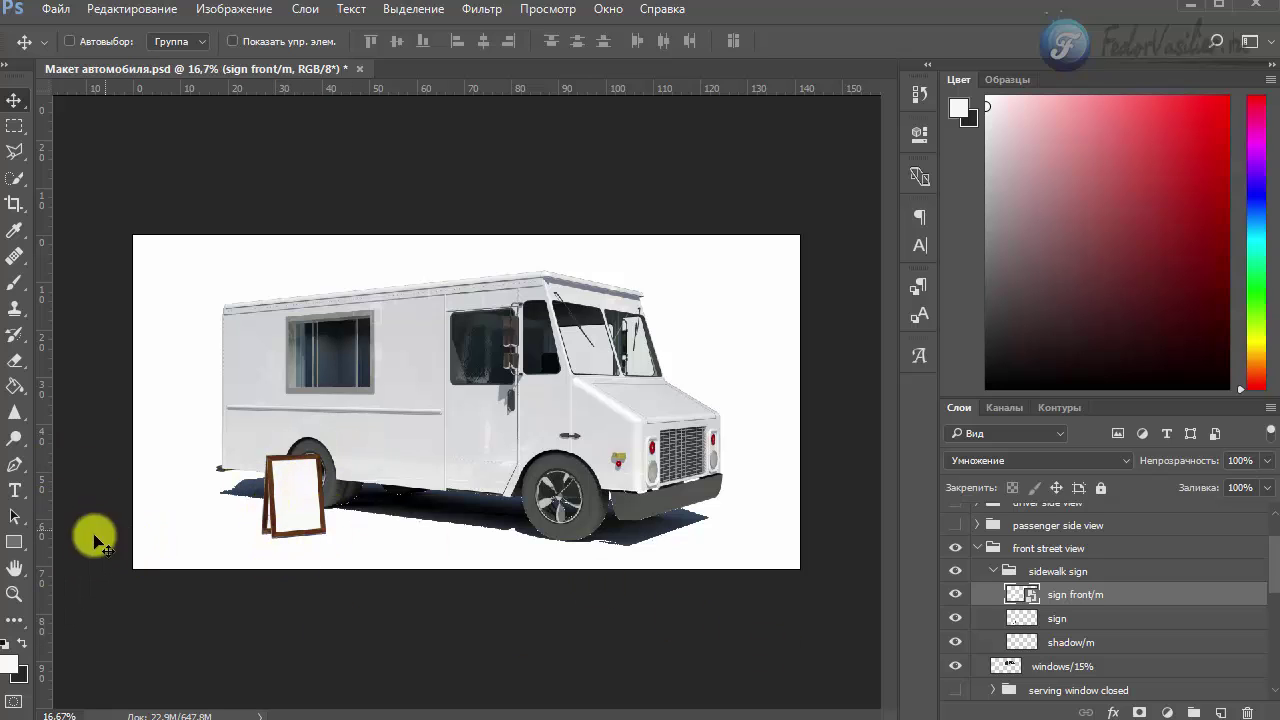
double_click(1020, 598)
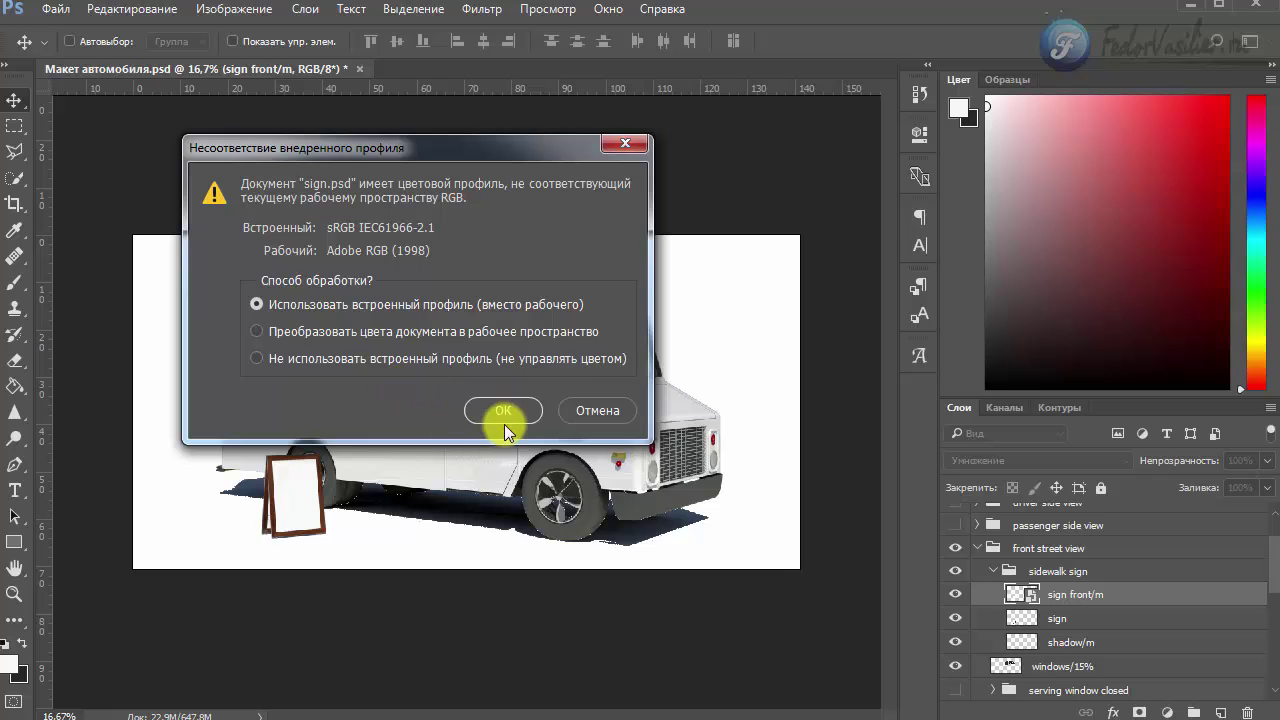
click(503, 413)
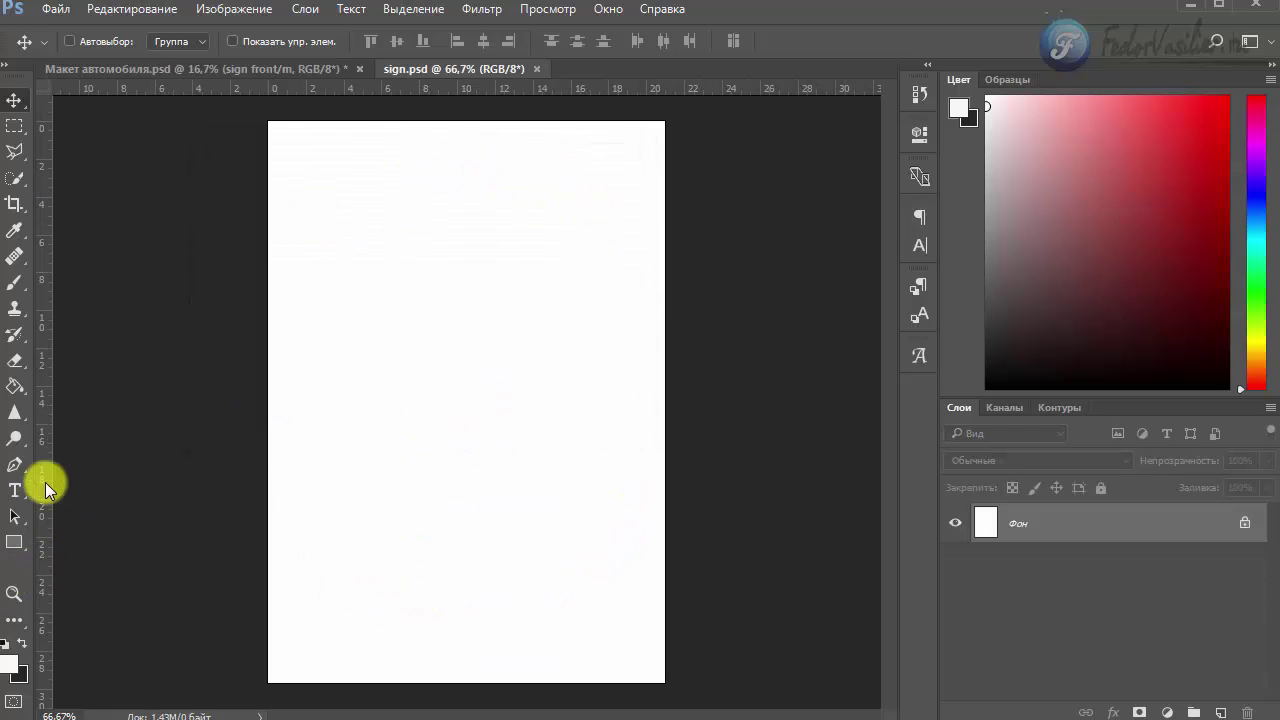
Step: Fill the sign.psd background with dark red 872323 using the Paint Bucket tool
click(14, 390)
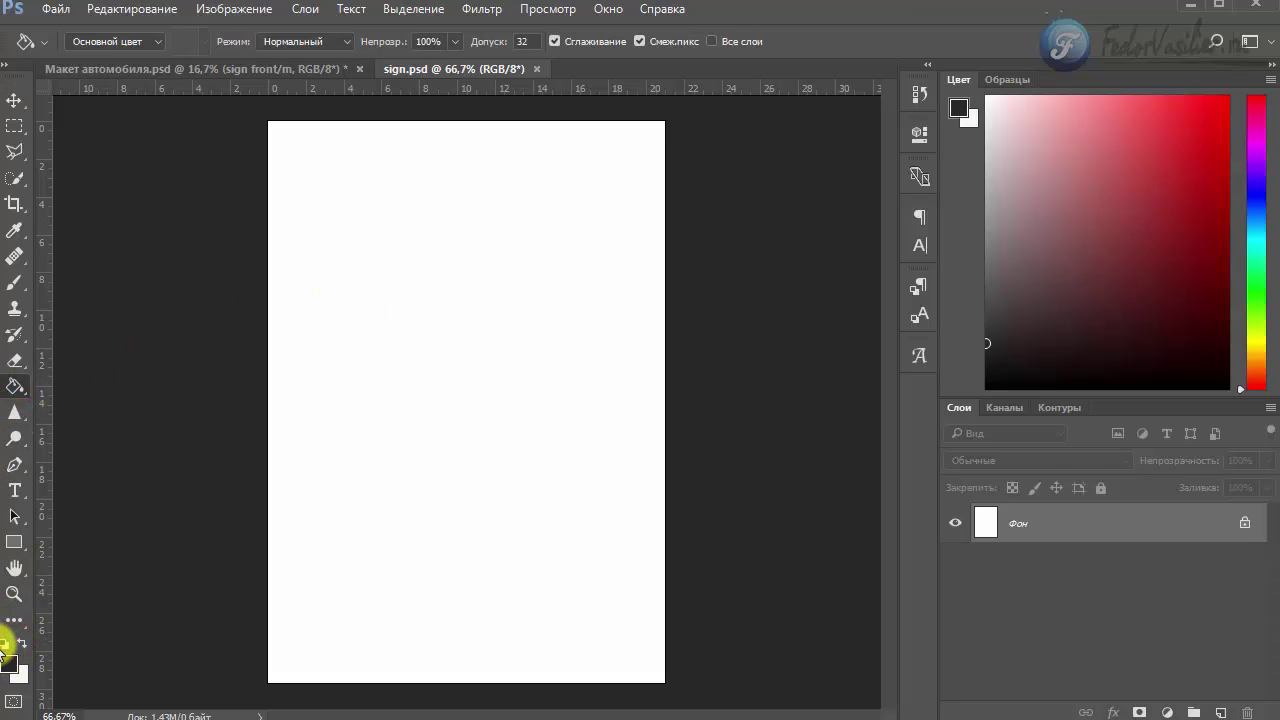
click(9, 662)
click(899, 272)
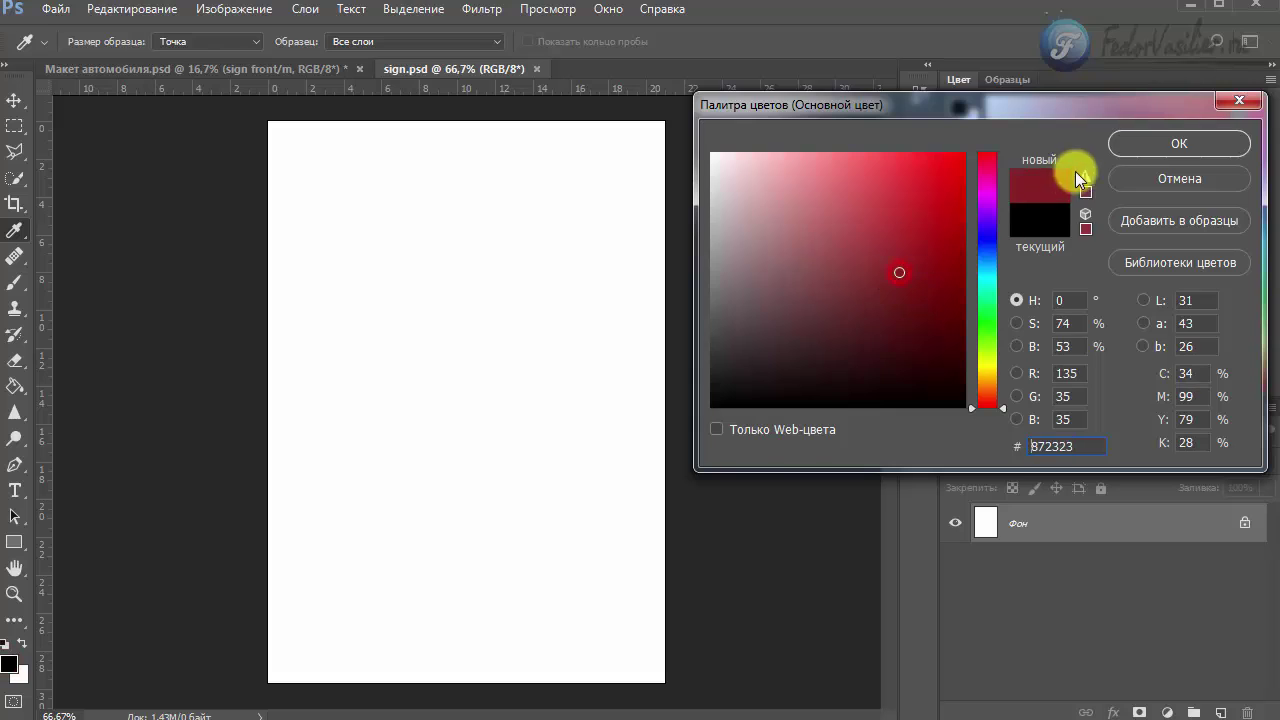
click(1145, 143)
click(532, 345)
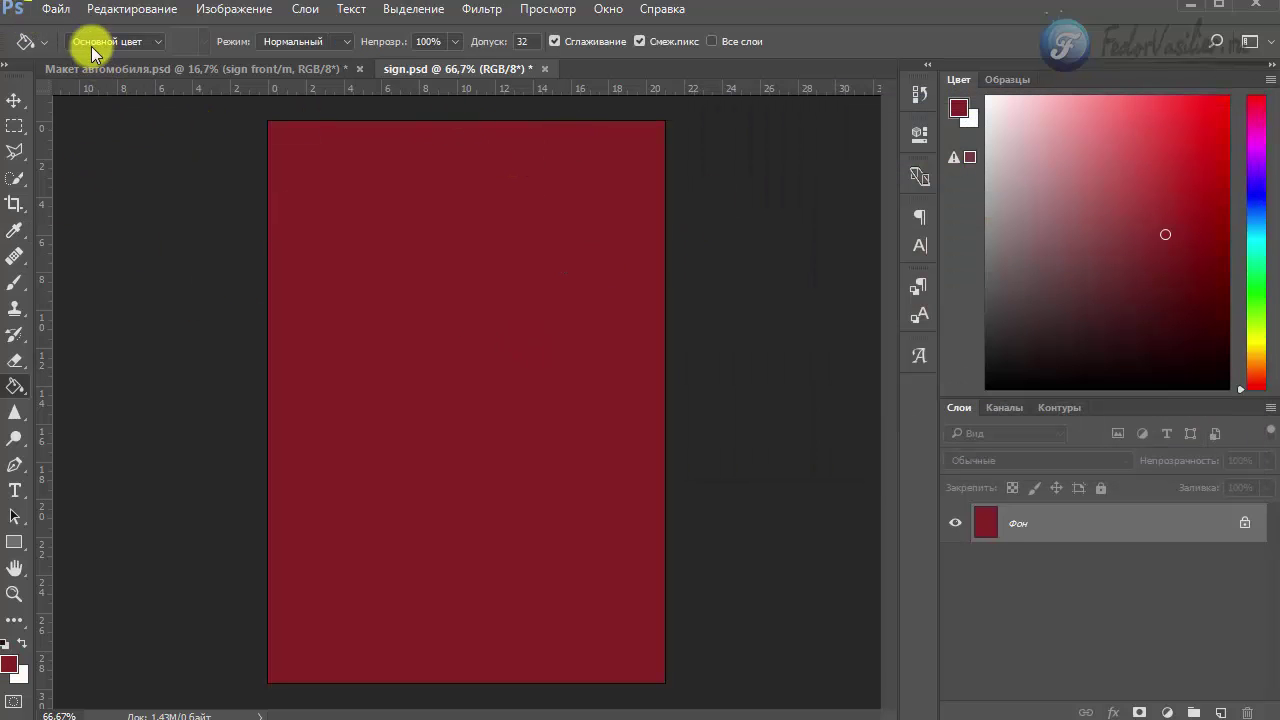
Step: Save sign.psd and close it to update the sidewalk sign in the mockup
click(57, 10)
click(76, 207)
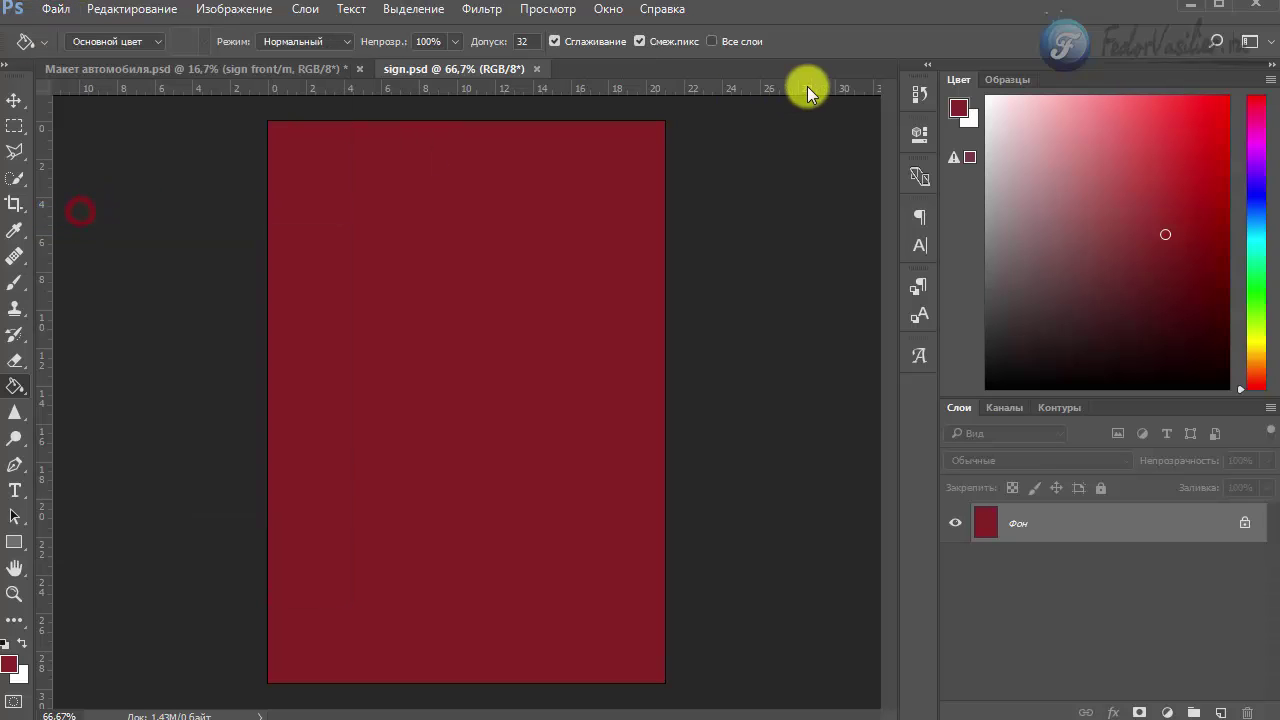
click(537, 69)
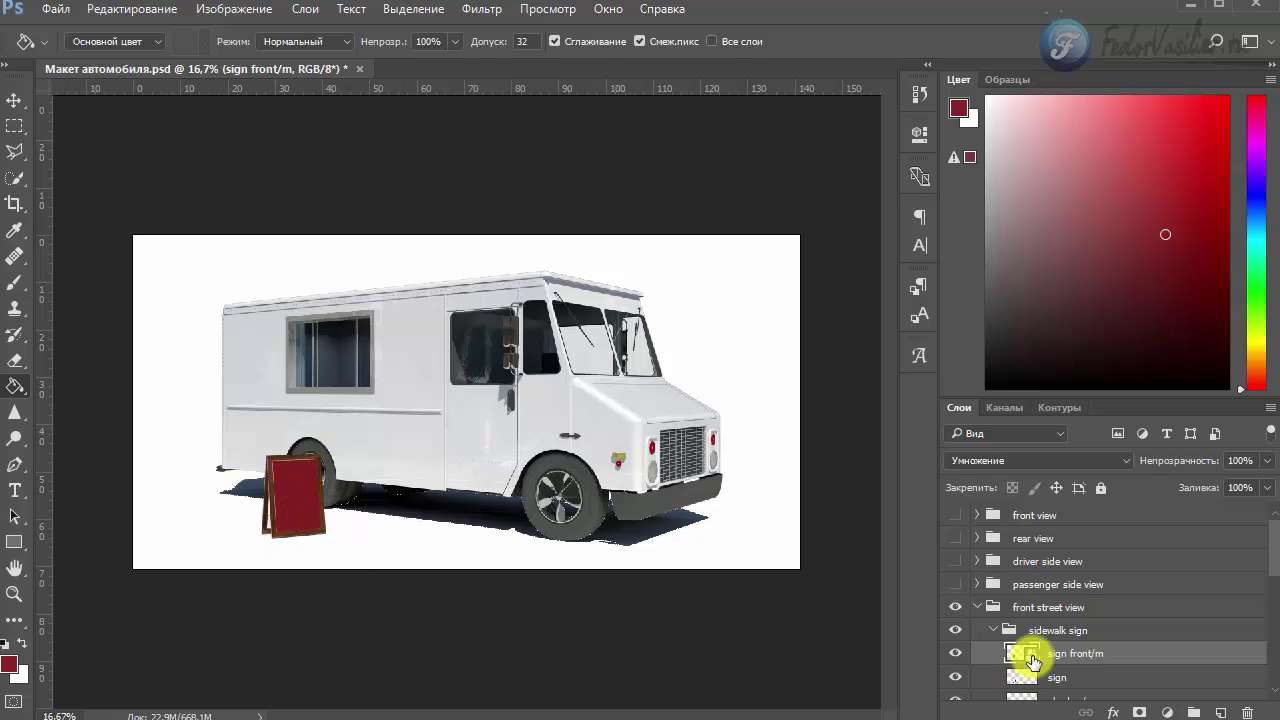
Step: Collapse the sidewalk sign group, activate the Move tool and hide the group
click(996, 632)
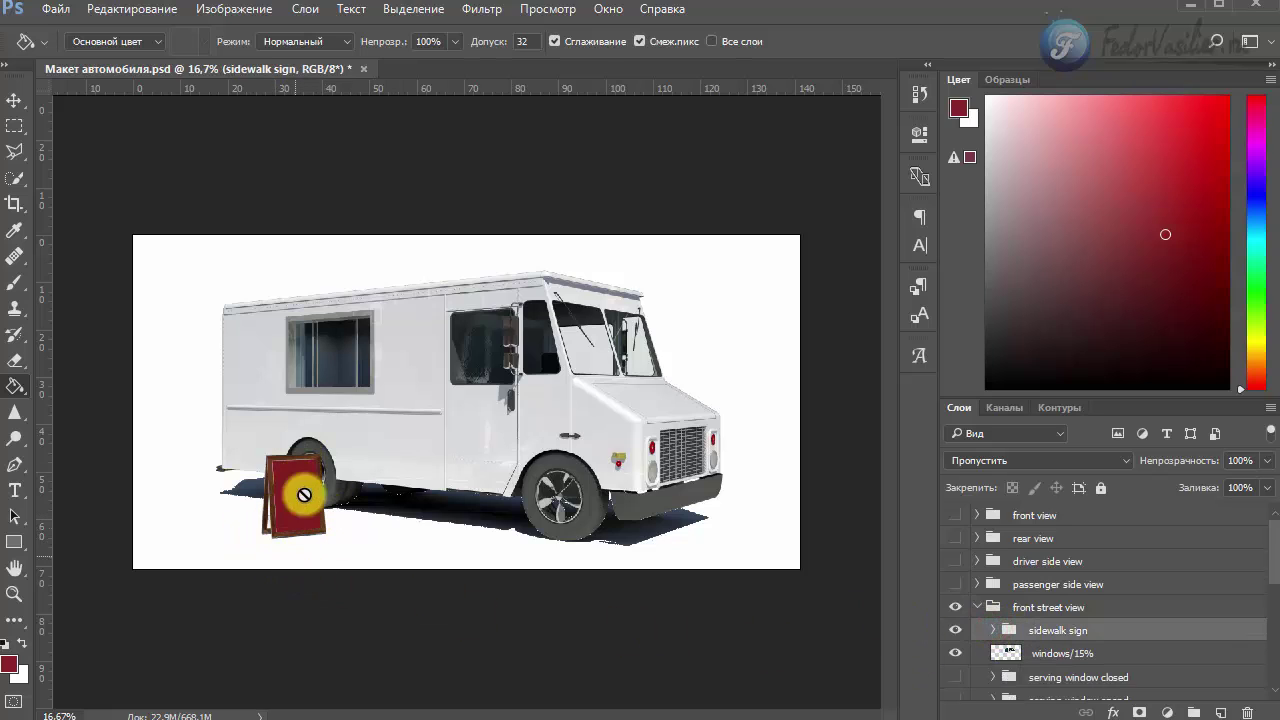
click(14, 100)
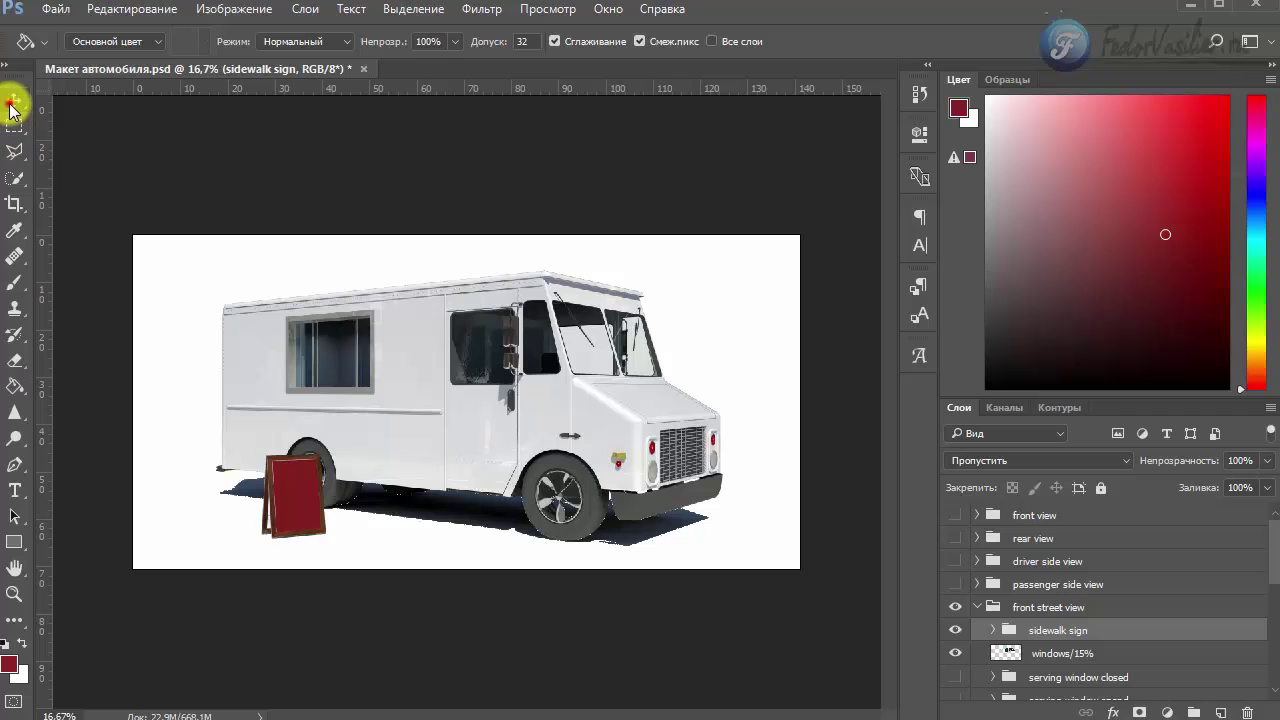
click(955, 630)
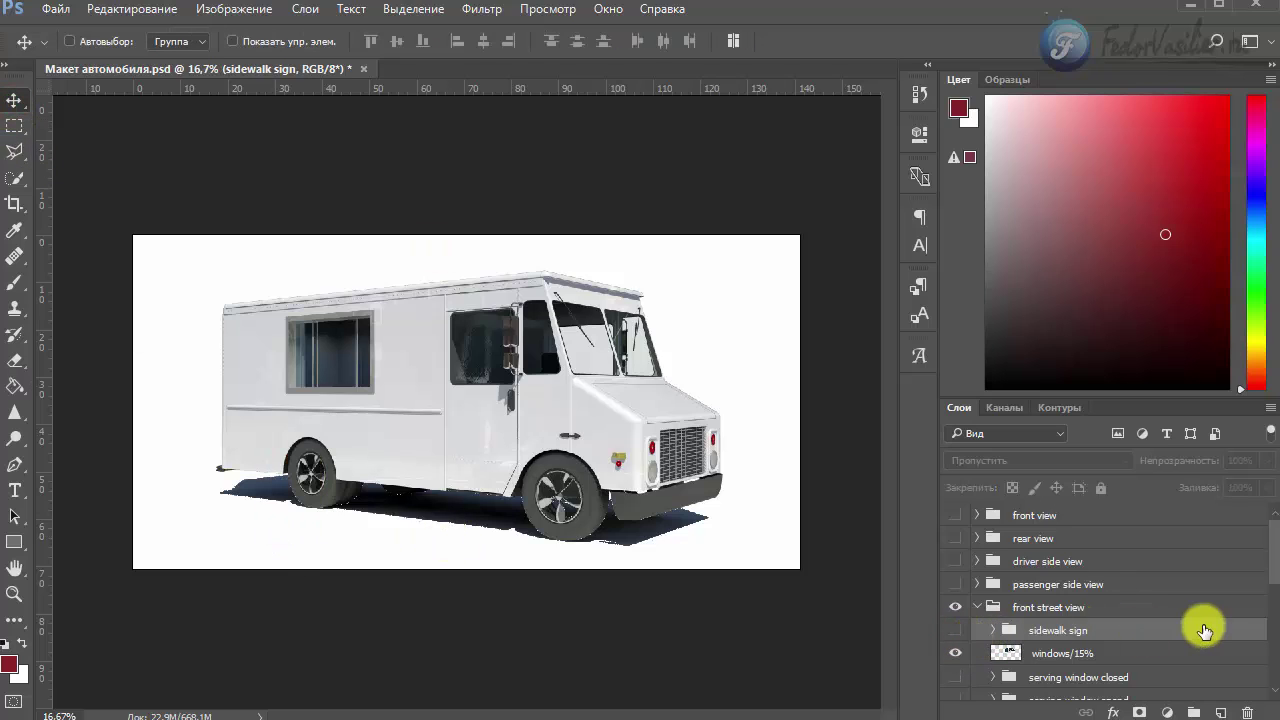
Step: Toggle the windows/15% layer's visibility off and on to check its effect on the truck's glass
scroll(1203, 628, down, 1)
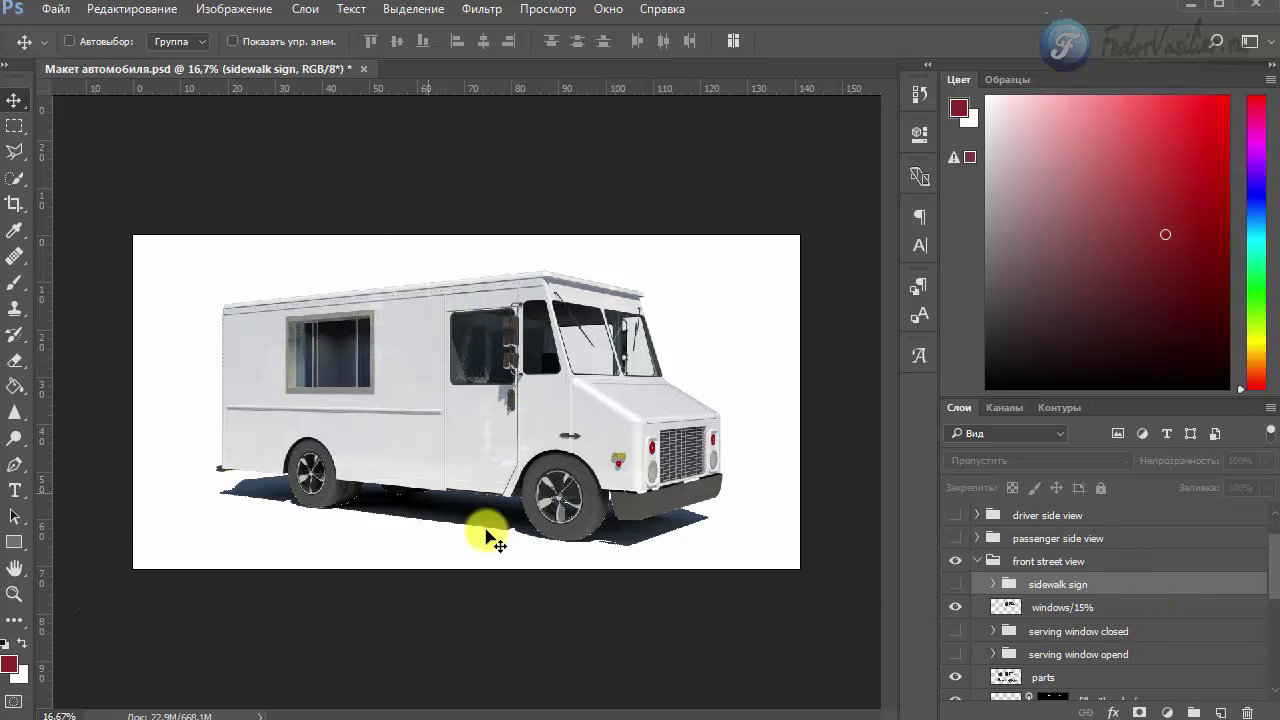
click(955, 609)
click(955, 610)
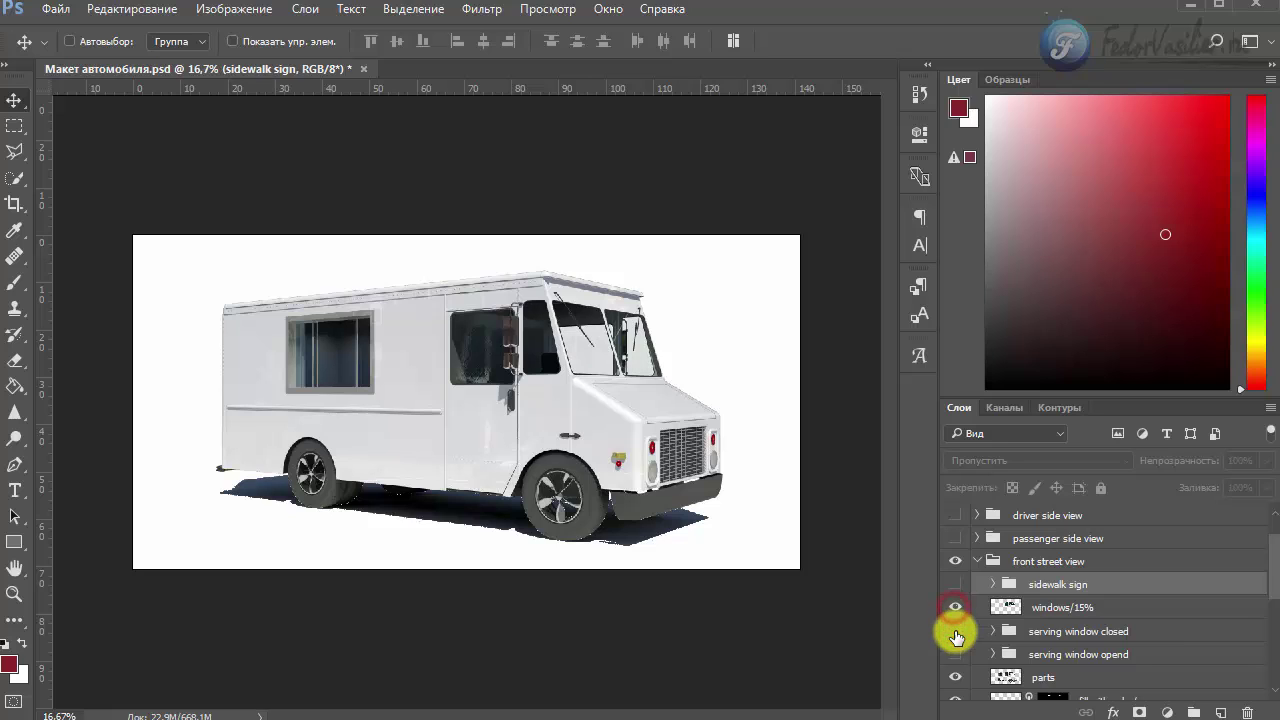
click(956, 608)
click(957, 608)
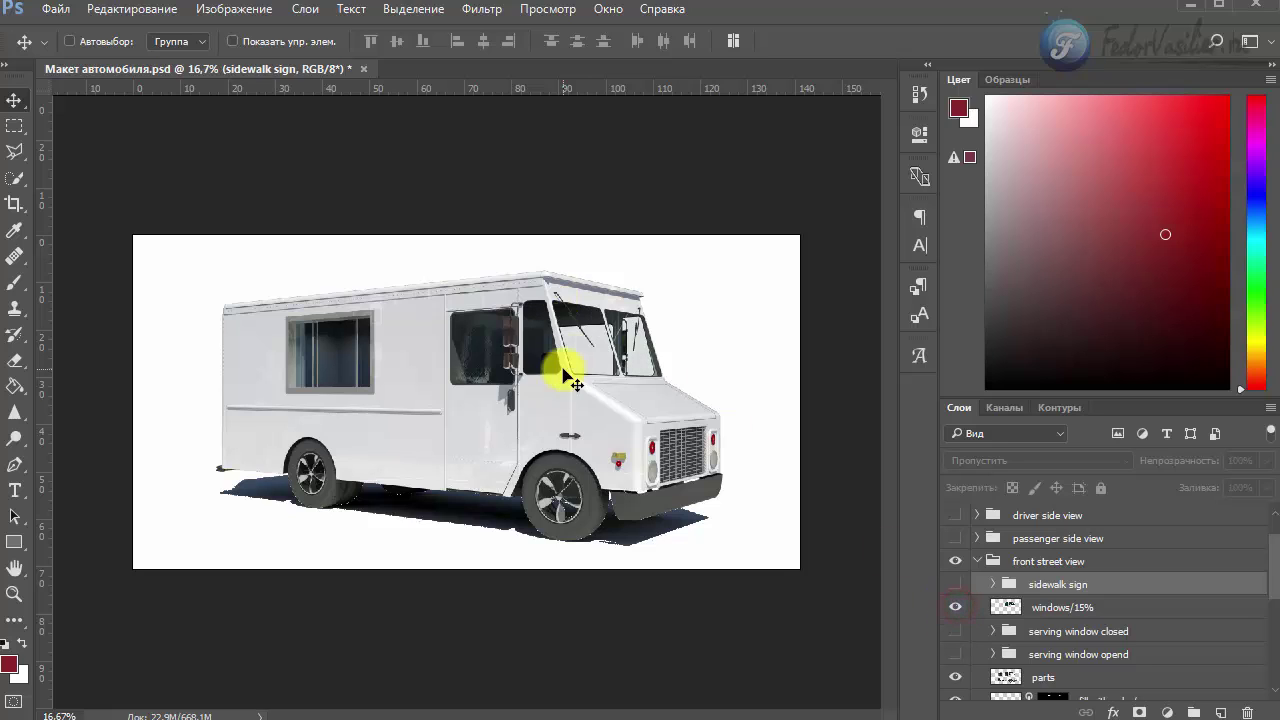
Step: Switch the windows/15% layer off and on again to compare the glass tint, then select that layer
click(956, 607)
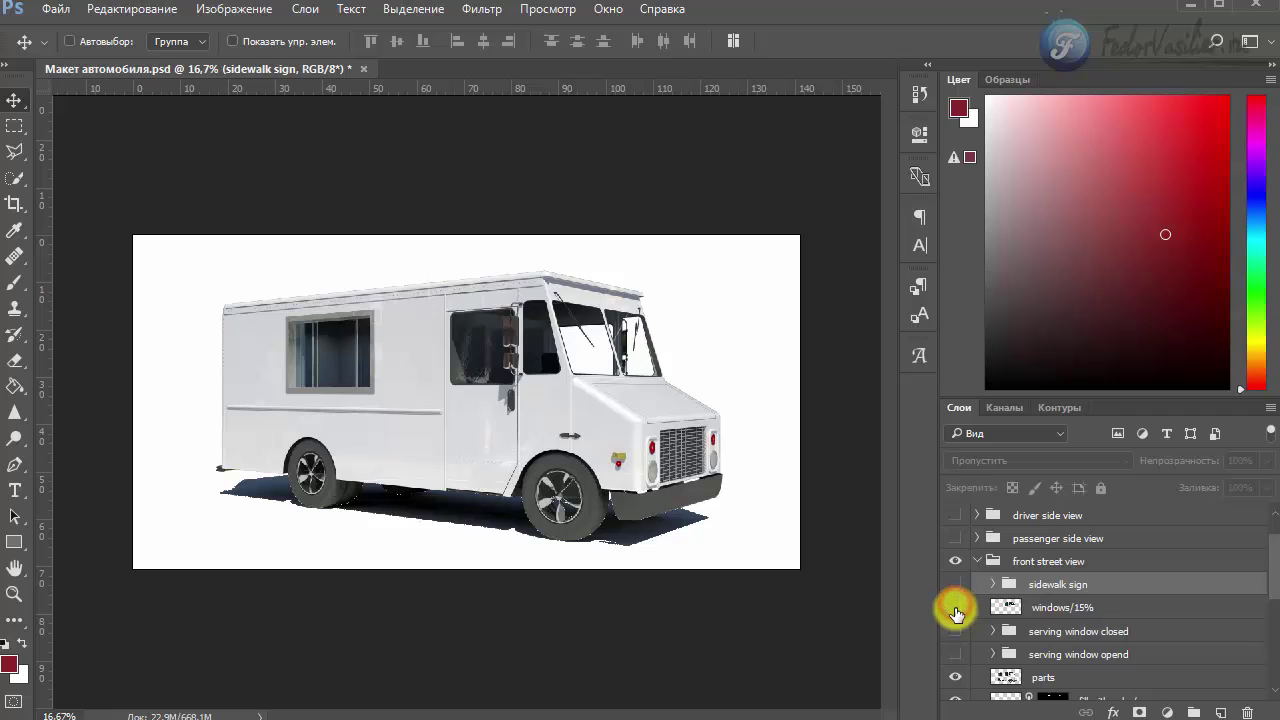
click(956, 607)
click(1057, 607)
Step: Compare the serving window closed and serving window opend groups, leaving only the serving window opend group visible
scroll(990, 590, down, 1)
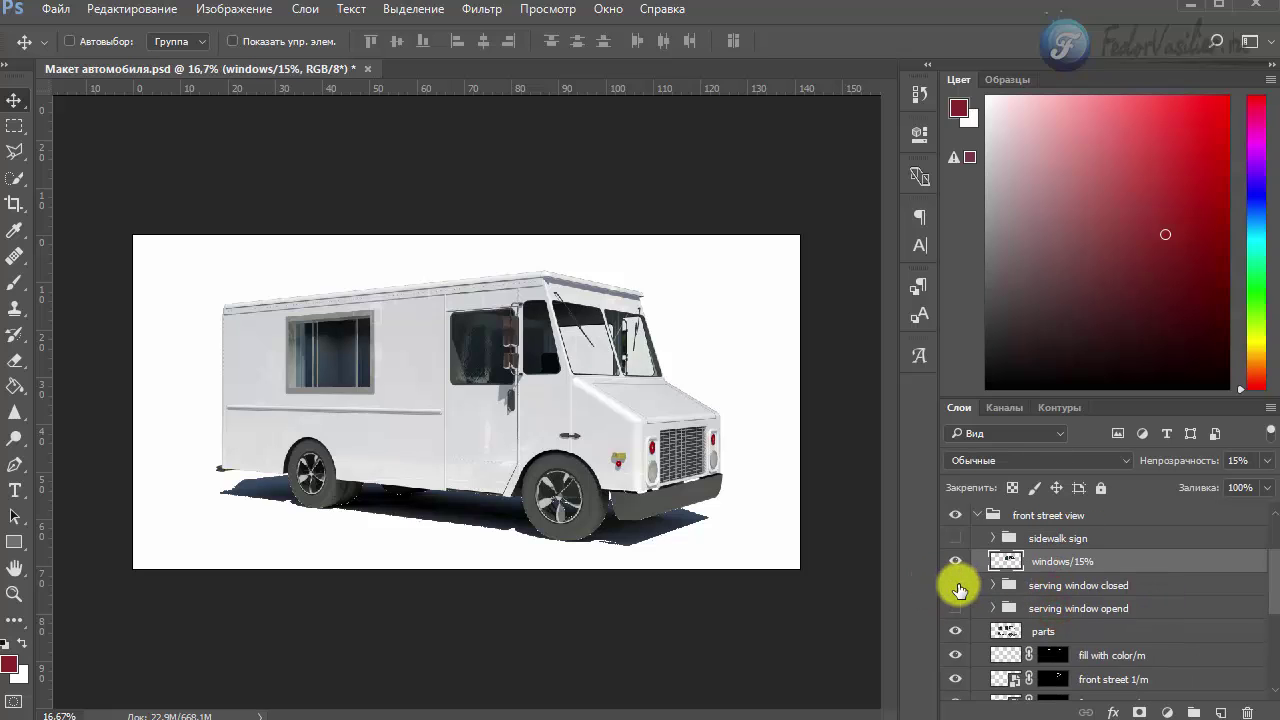
click(956, 585)
click(956, 585)
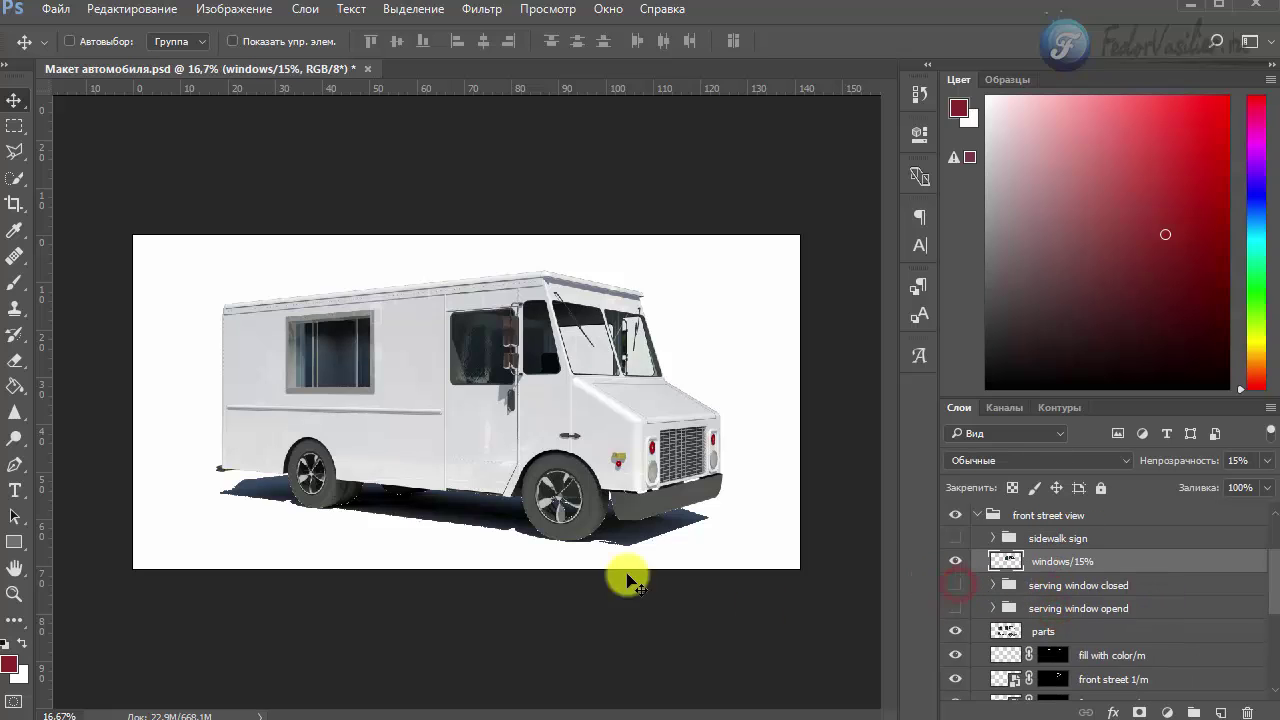
click(956, 609)
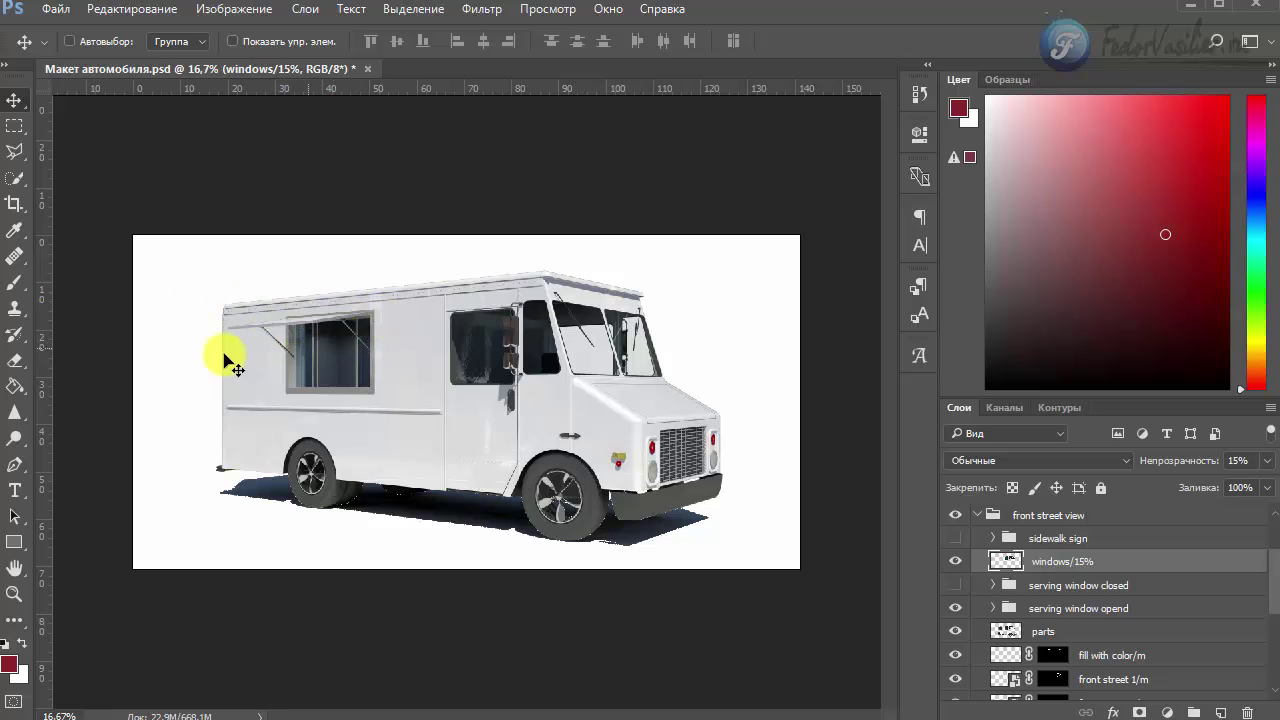
click(956, 585)
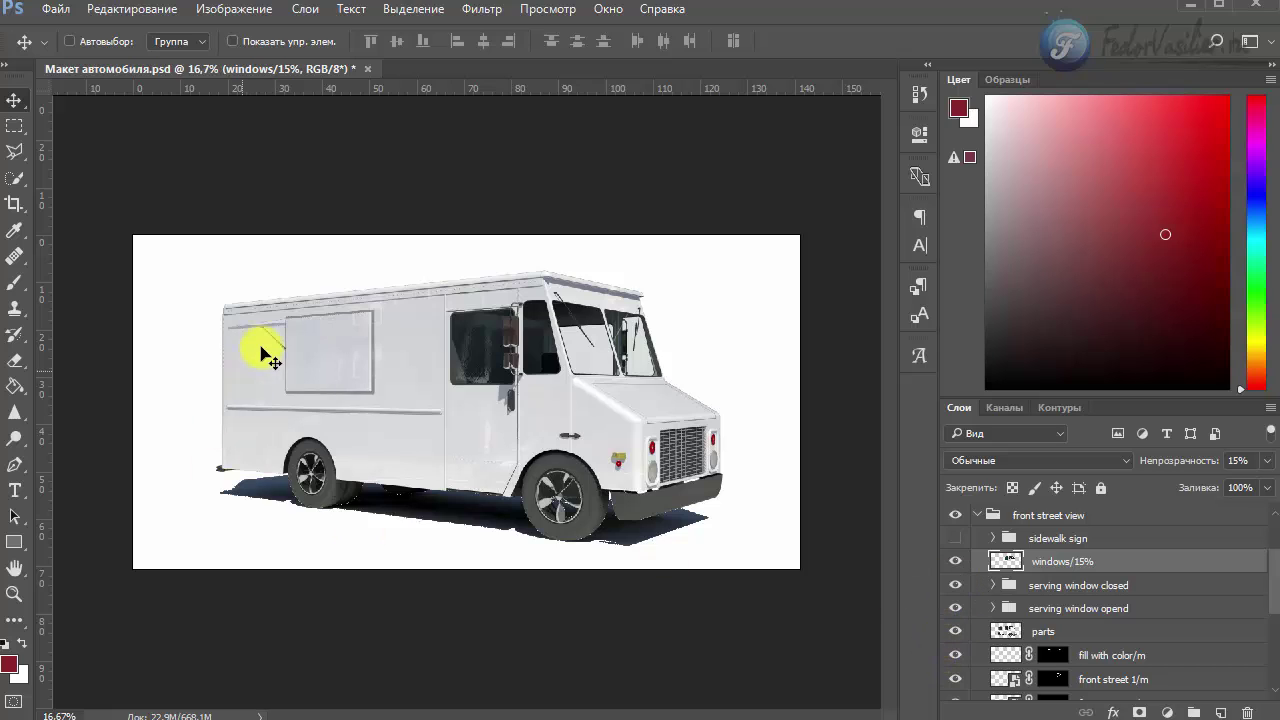
click(955, 608)
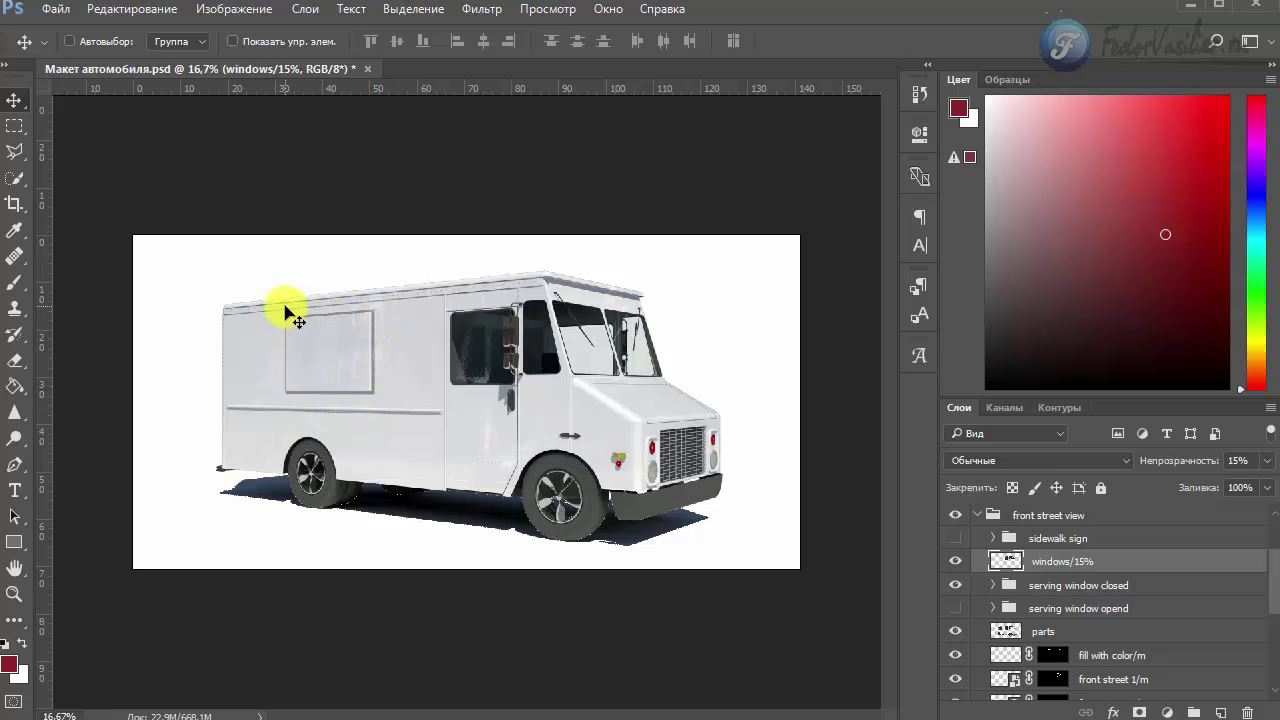
click(955, 586)
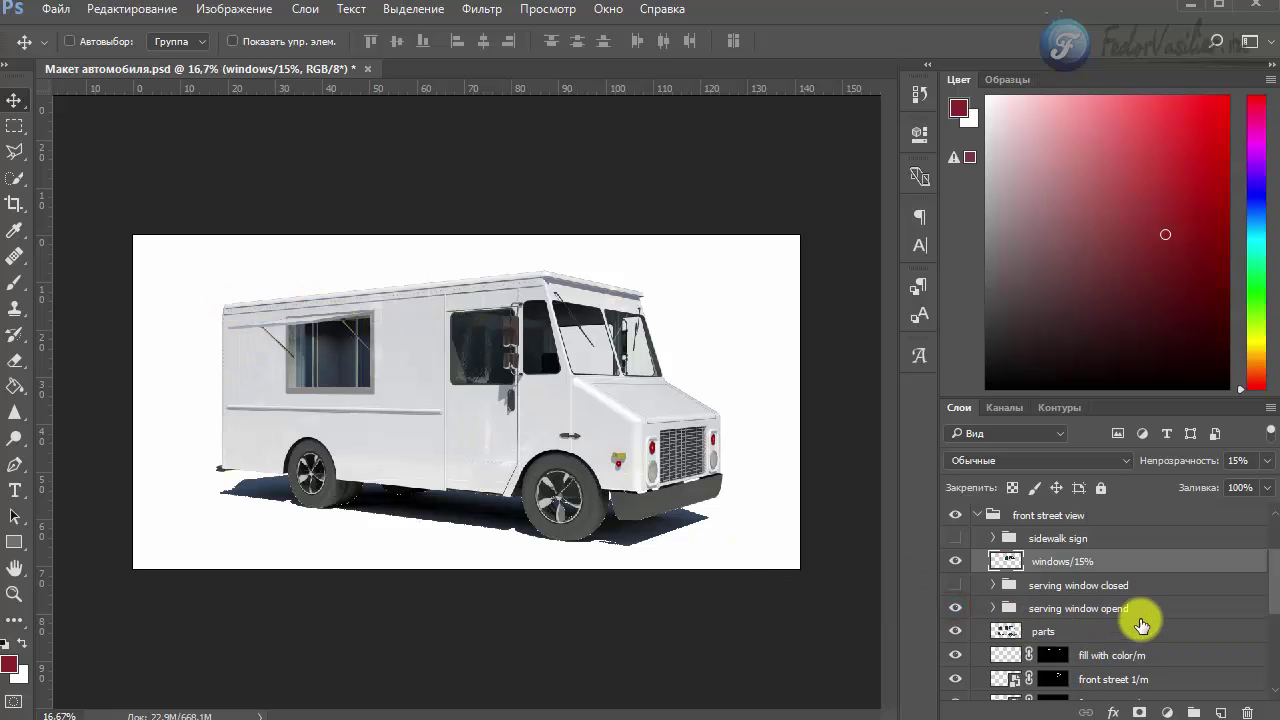
Step: Toggle the visibility of the serving window opend group and the parts layer to check what each one controls
scroll(1143, 614, down, 2)
click(956, 563)
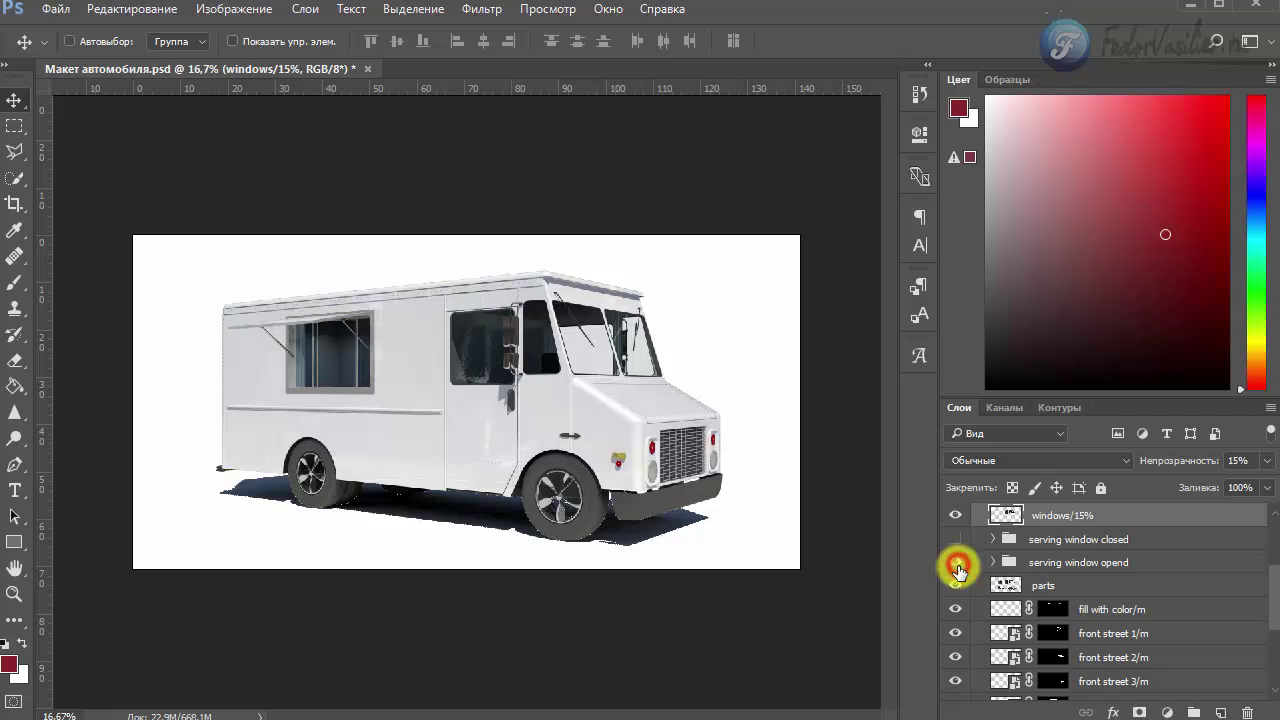
click(957, 589)
click(957, 588)
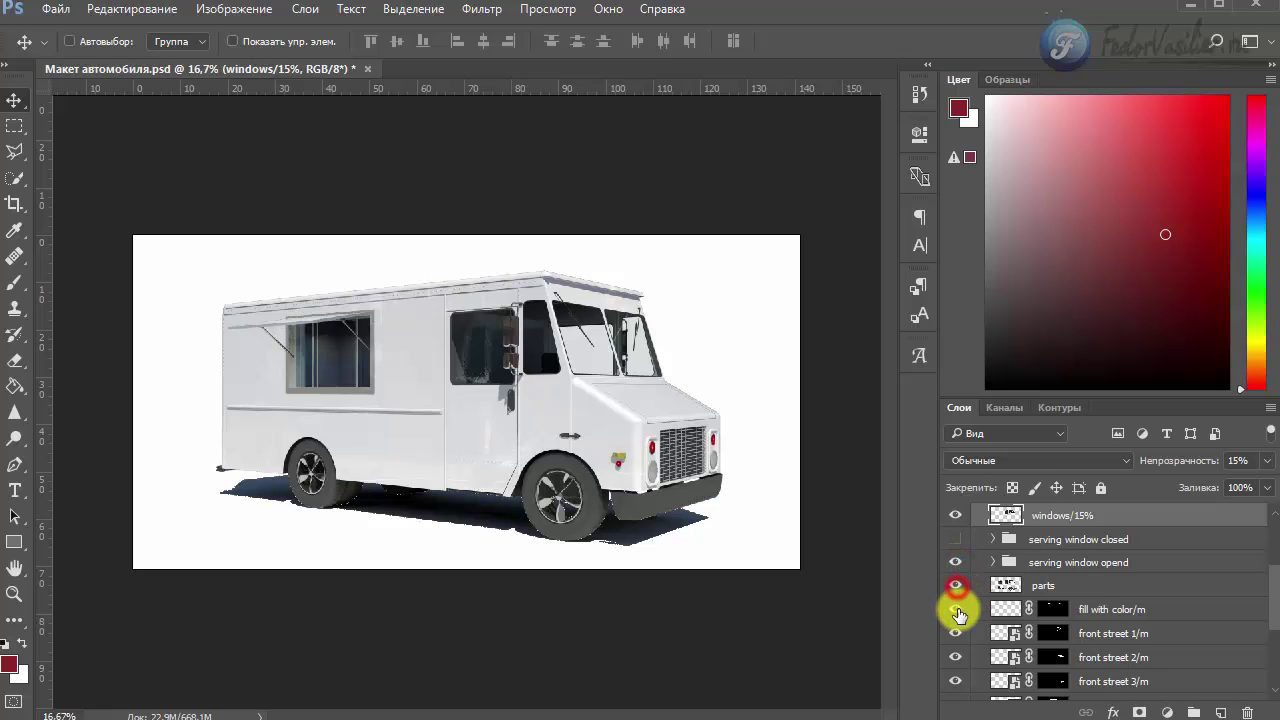
Step: Go through the front street 1/m, 2/m, 3/m and 4/m smart object layers one after another
scroll(958, 614, down, 2)
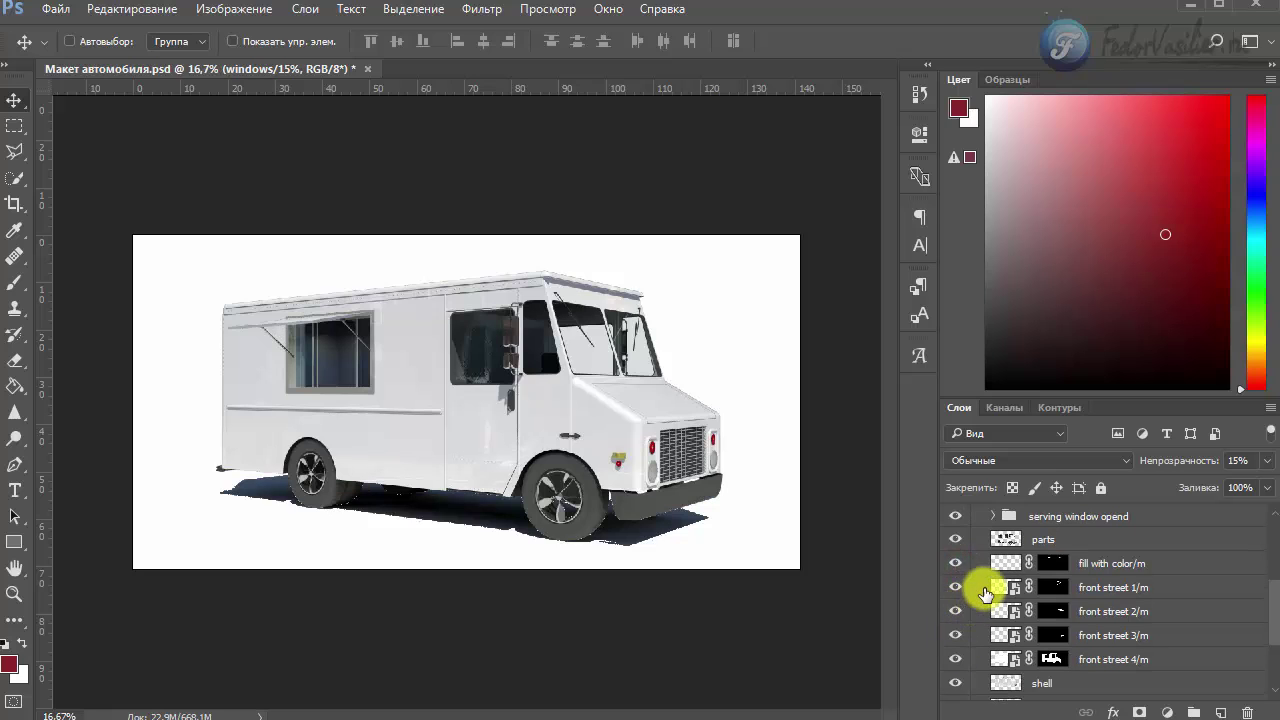
click(1054, 587)
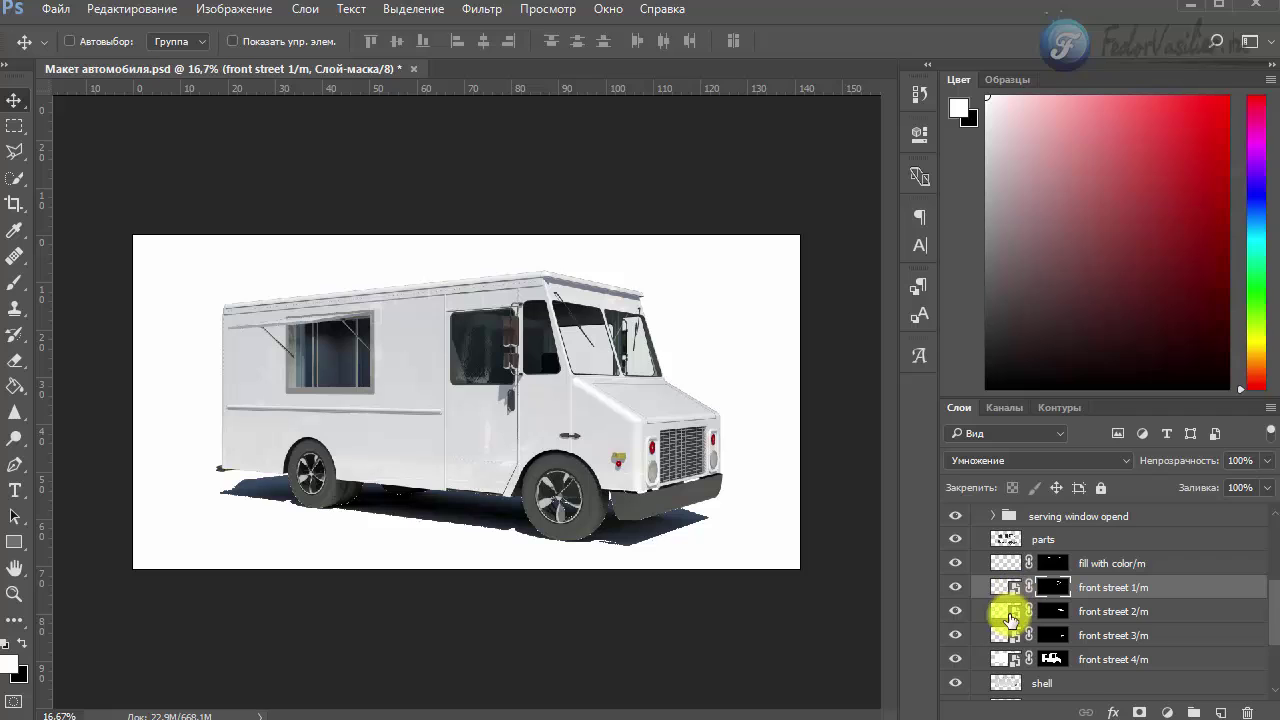
click(1003, 611)
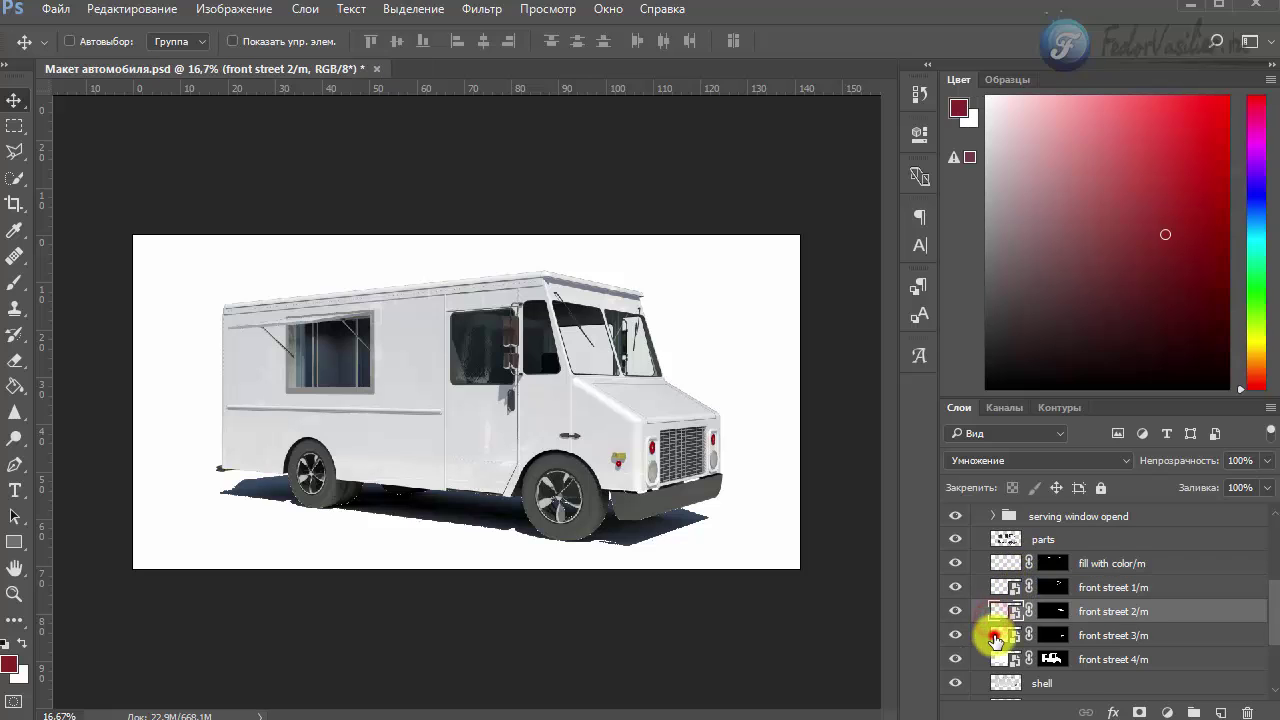
click(997, 634)
click(995, 657)
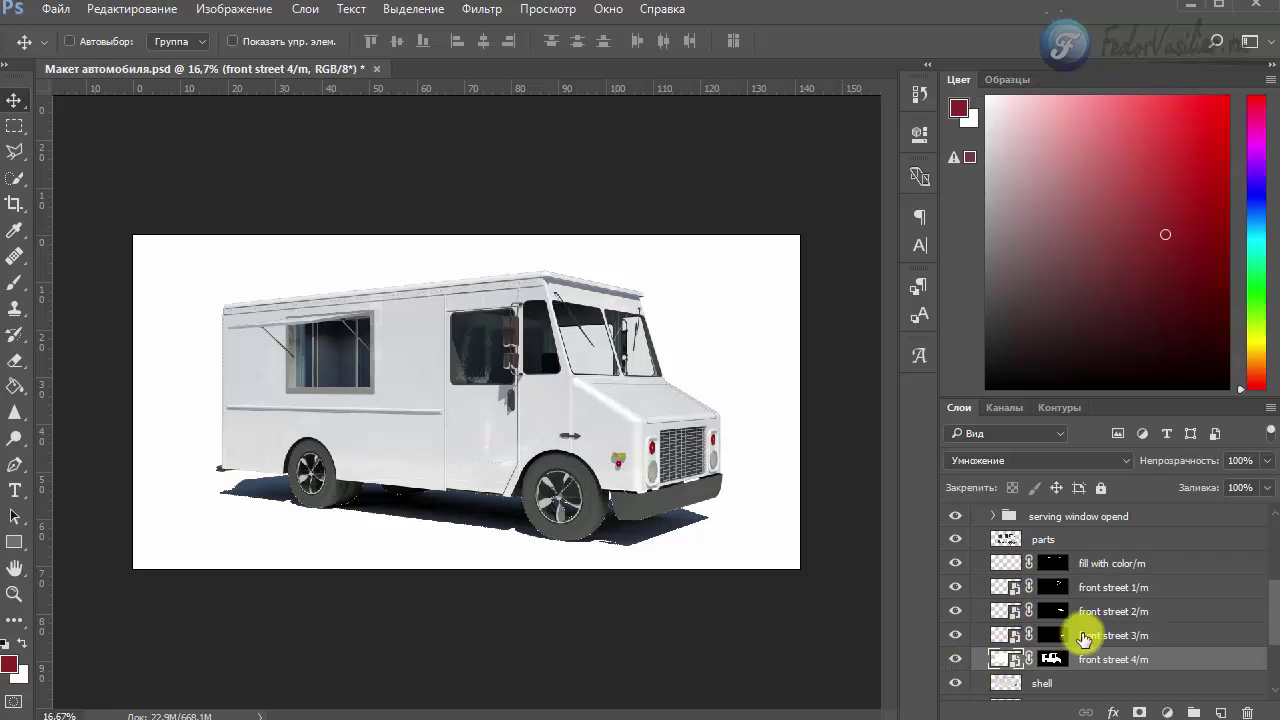
Step: Open the front street 4/m smart object with its embedded profile and place the zebra pattern image against the canvas's left edge
double_click(1016, 663)
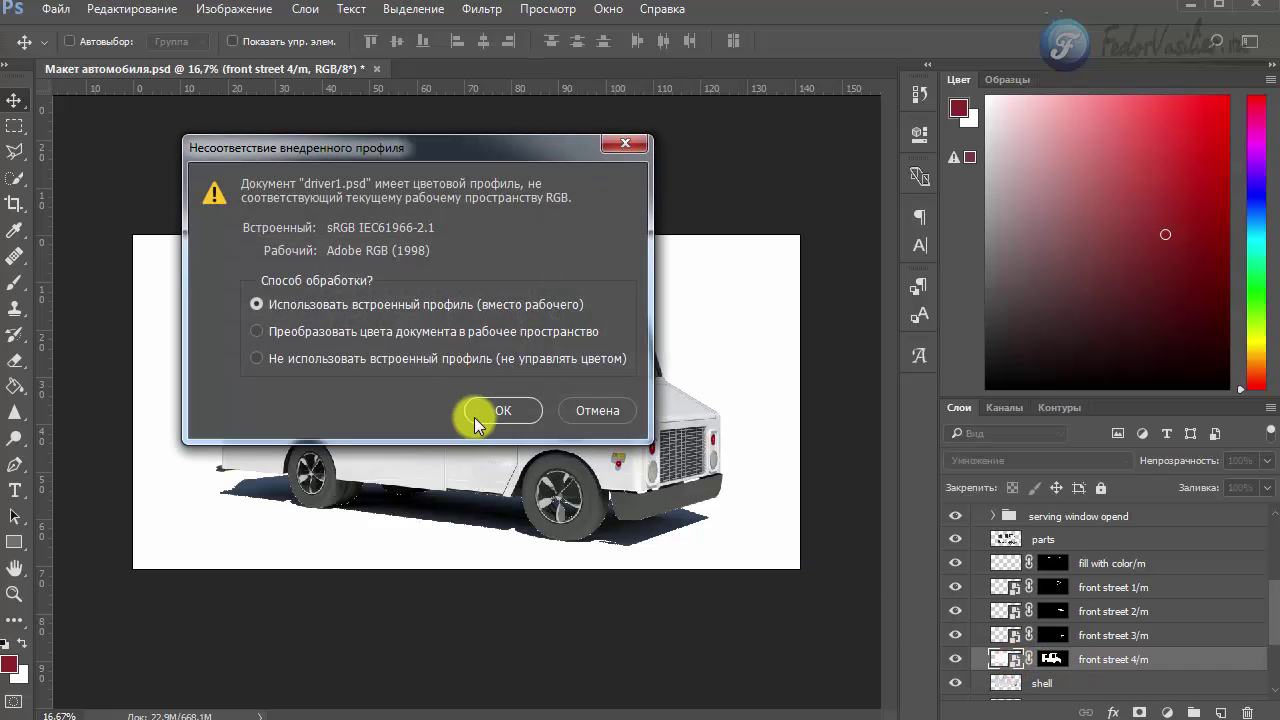
click(483, 412)
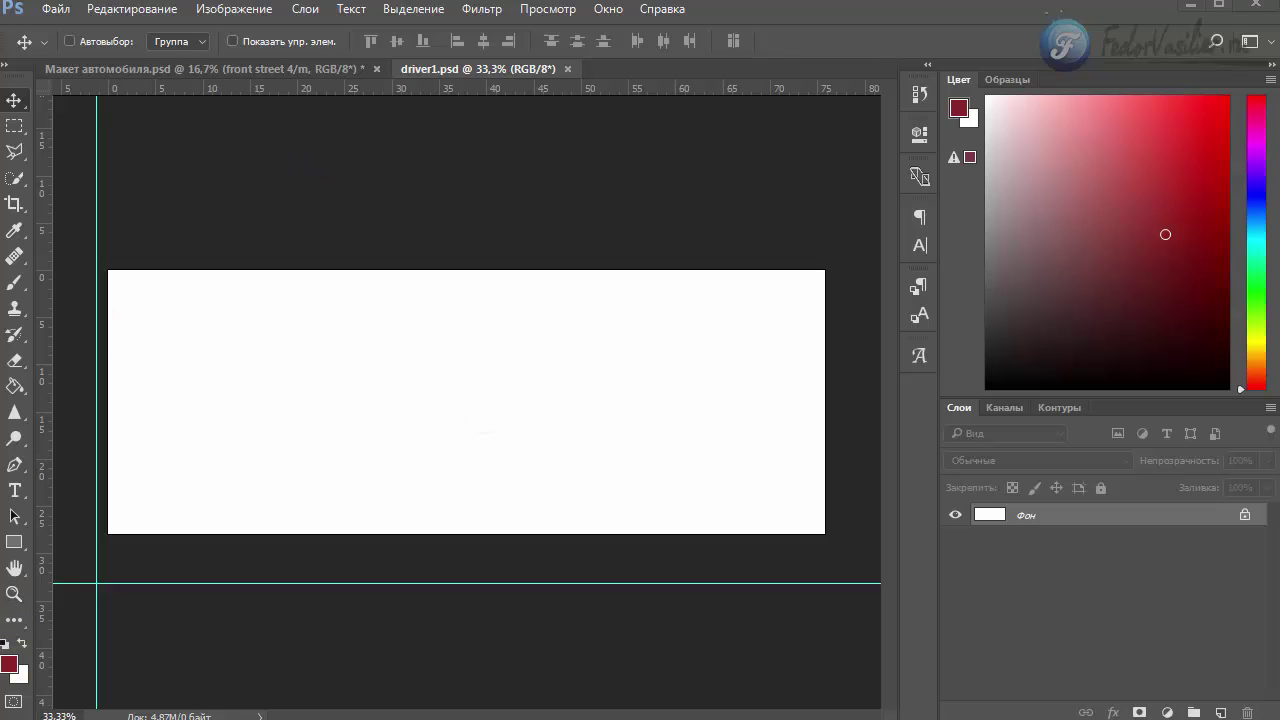
drag(10, 310, 286, 400)
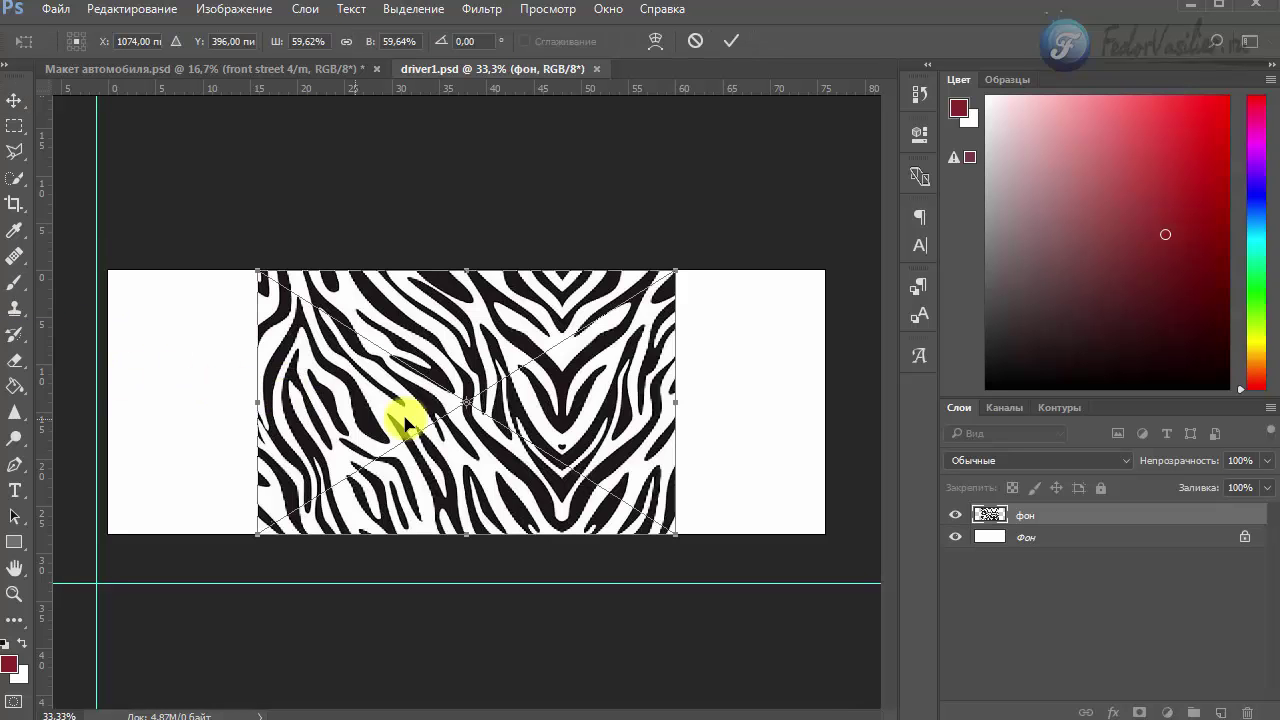
drag(402, 487, 360, 480)
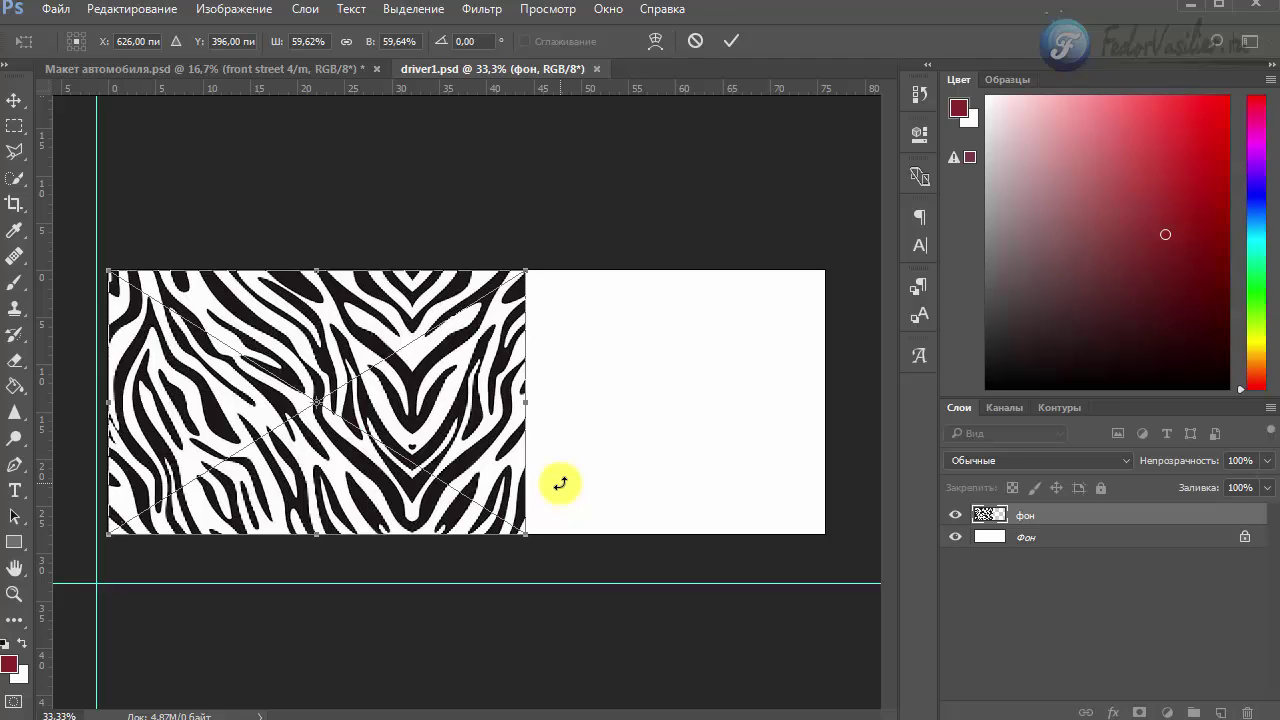
key(Return)
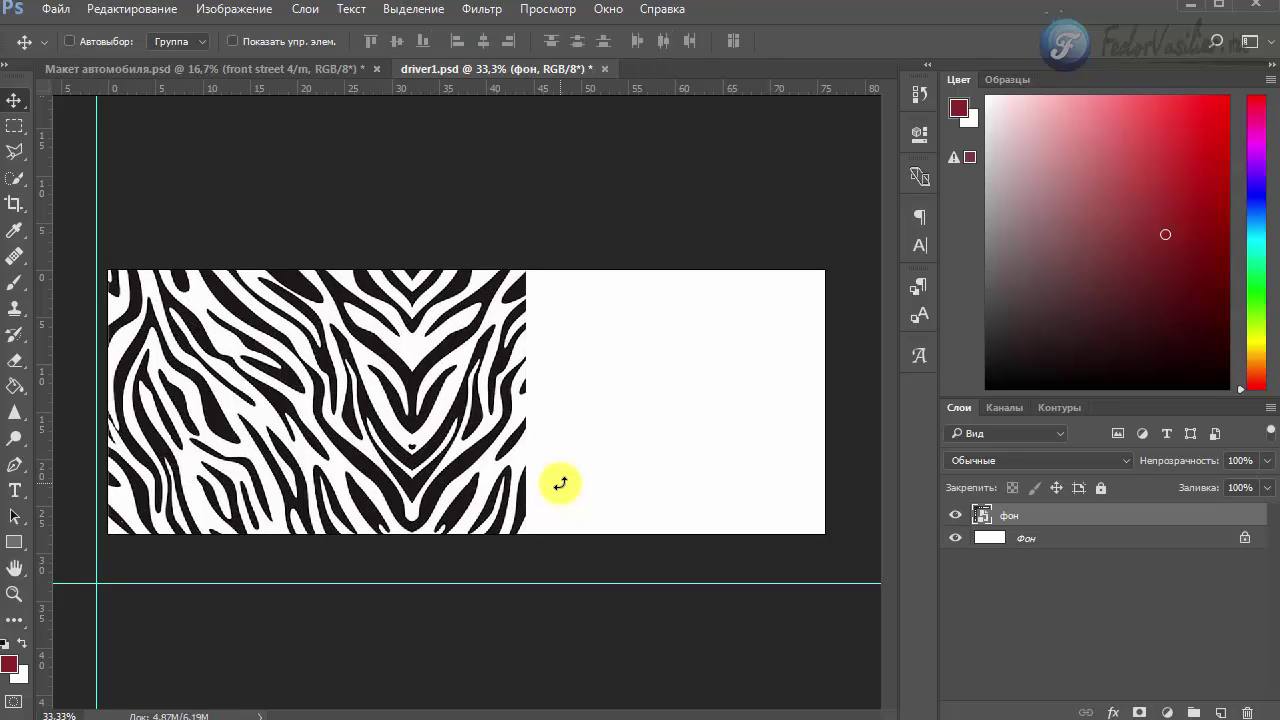
Step: Duplicate the zebra pattern to cover the rest of the canvas, then save driver1.psd and return to the mockup
drag(274, 396, 697, 400)
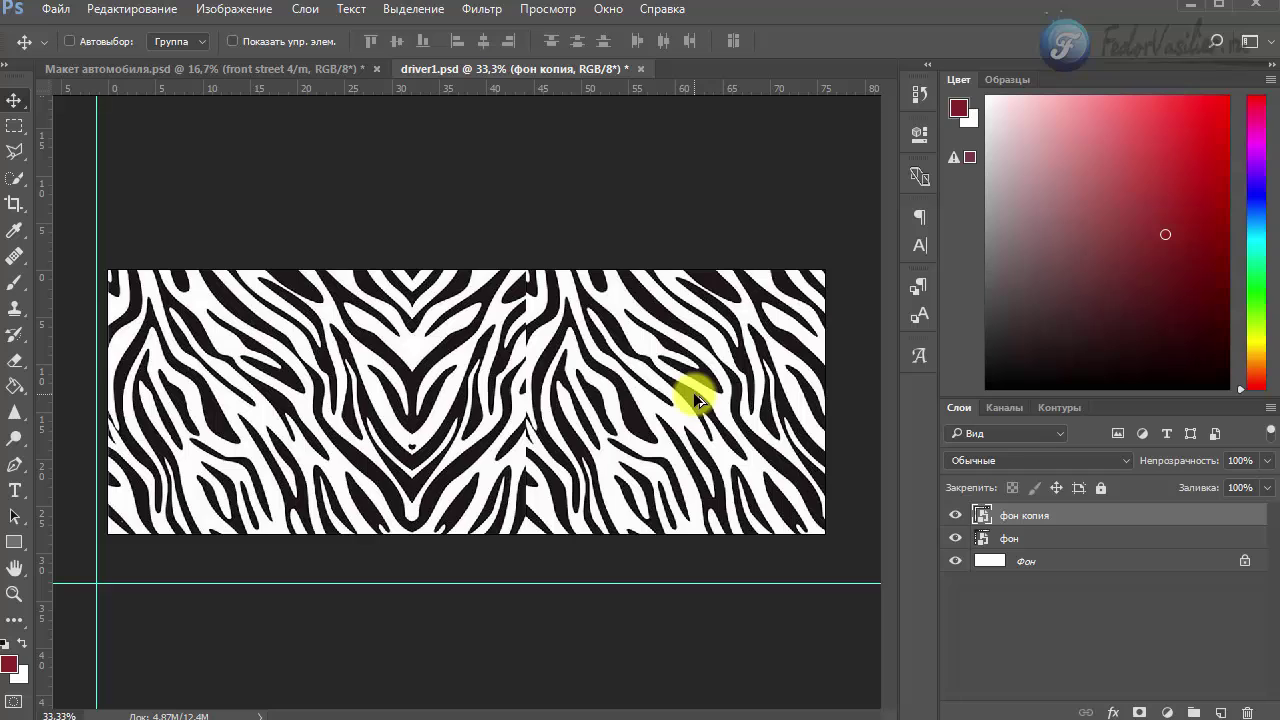
click(52, 9)
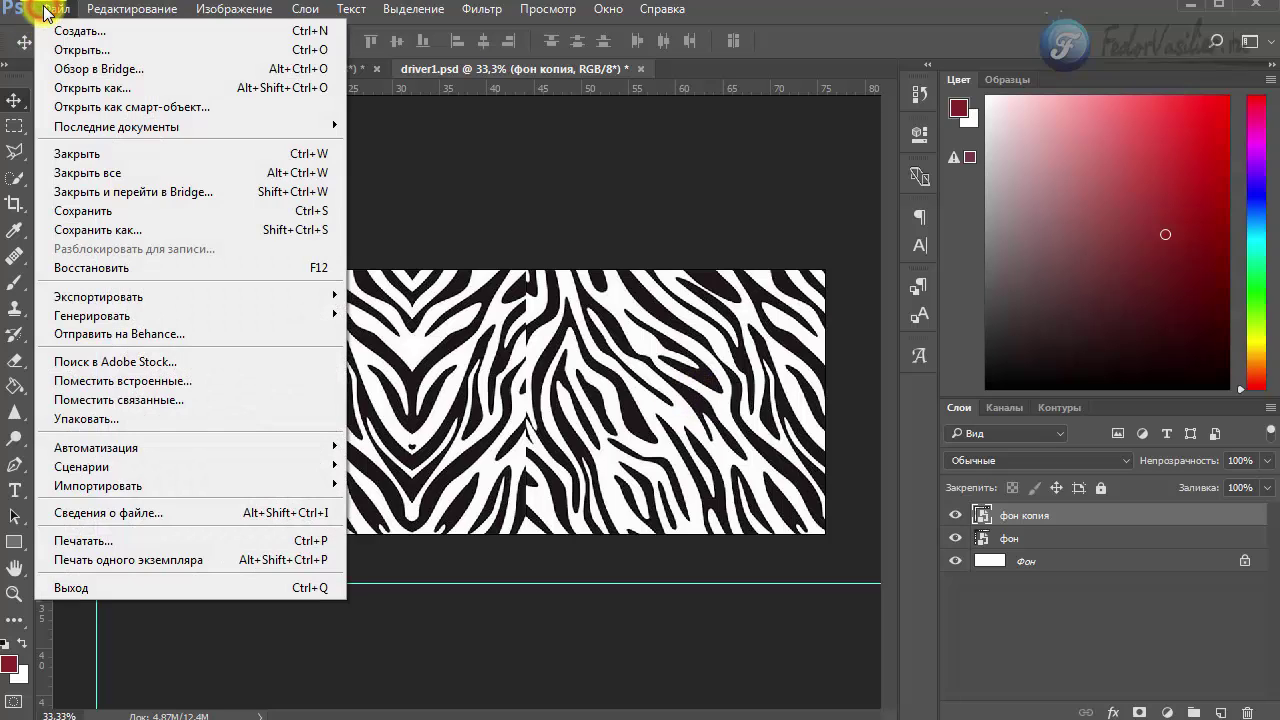
click(85, 208)
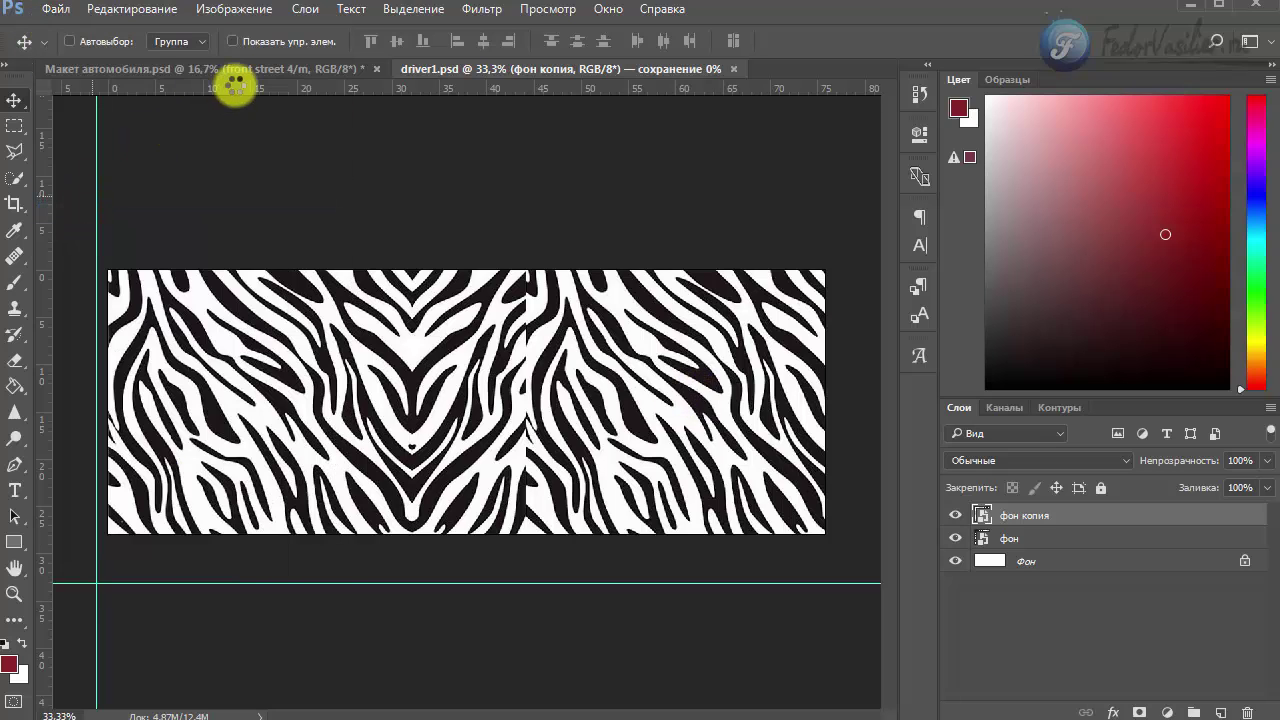
click(251, 66)
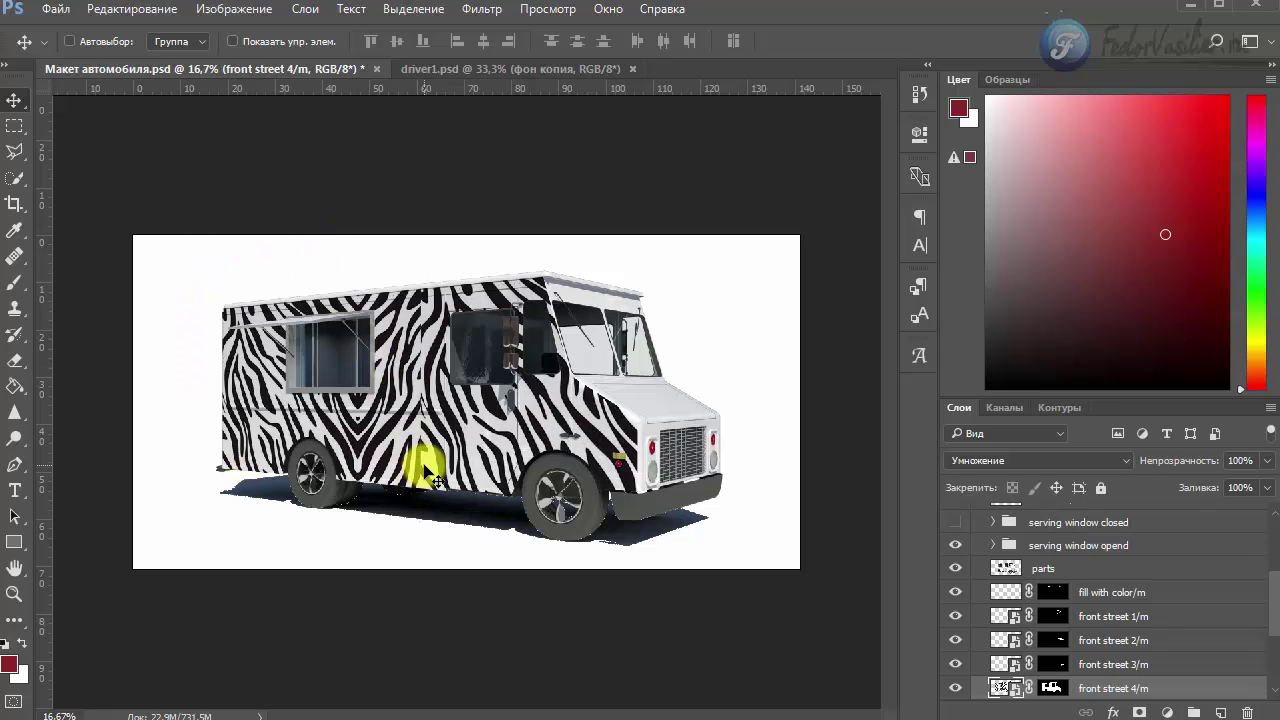
Step: Open the front street 3/m smart object with its embedded profile and copy the zebra layer from driver1.psd into it
scroll(1184, 690, down, 1)
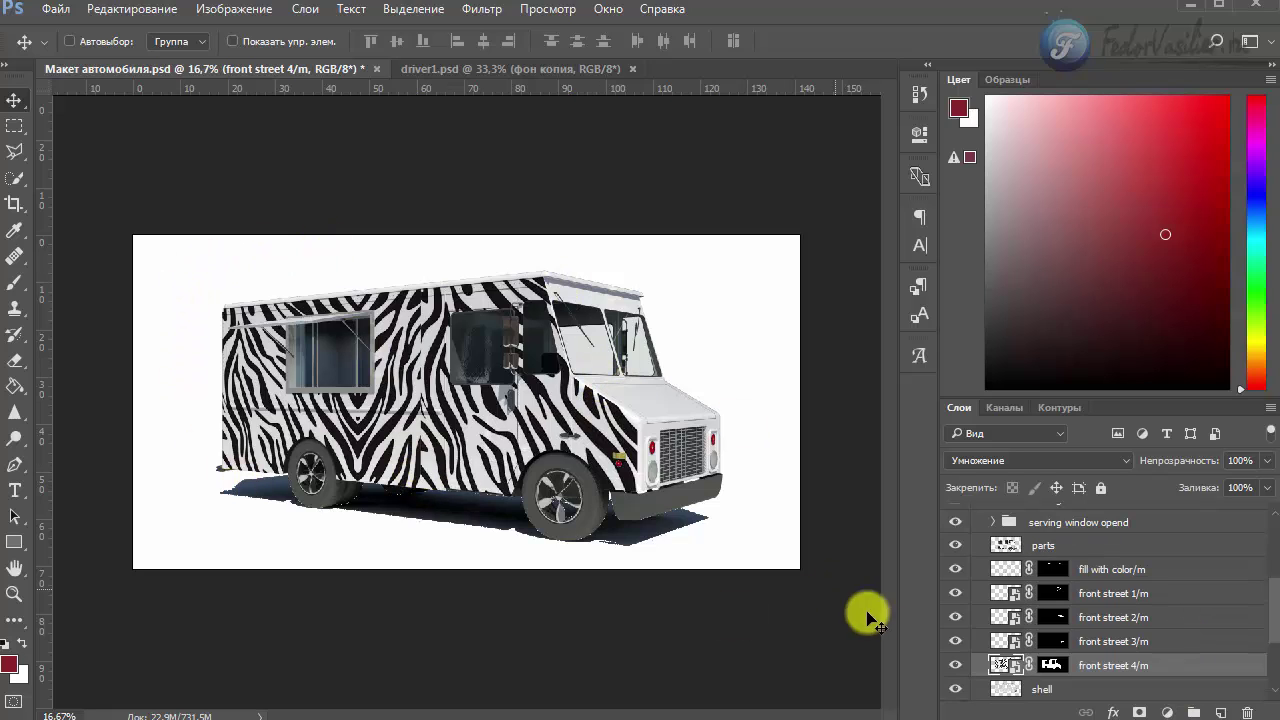
click(1047, 641)
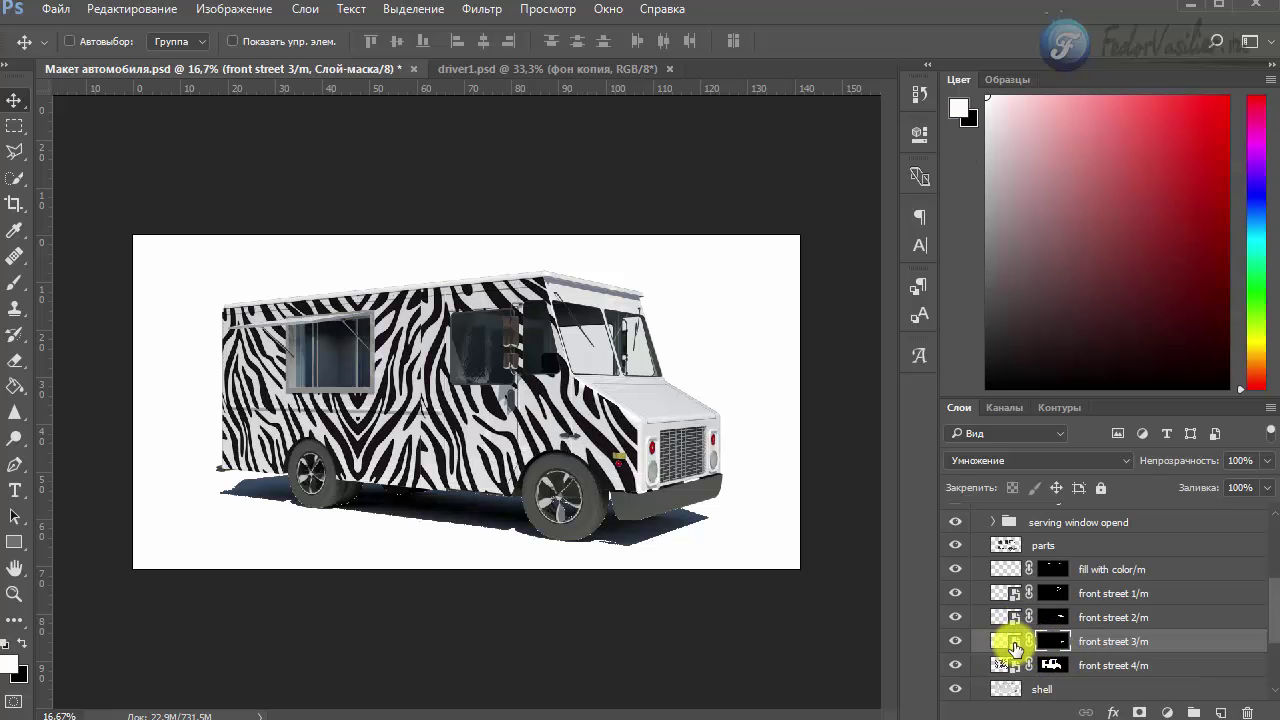
double_click(1012, 645)
click(502, 410)
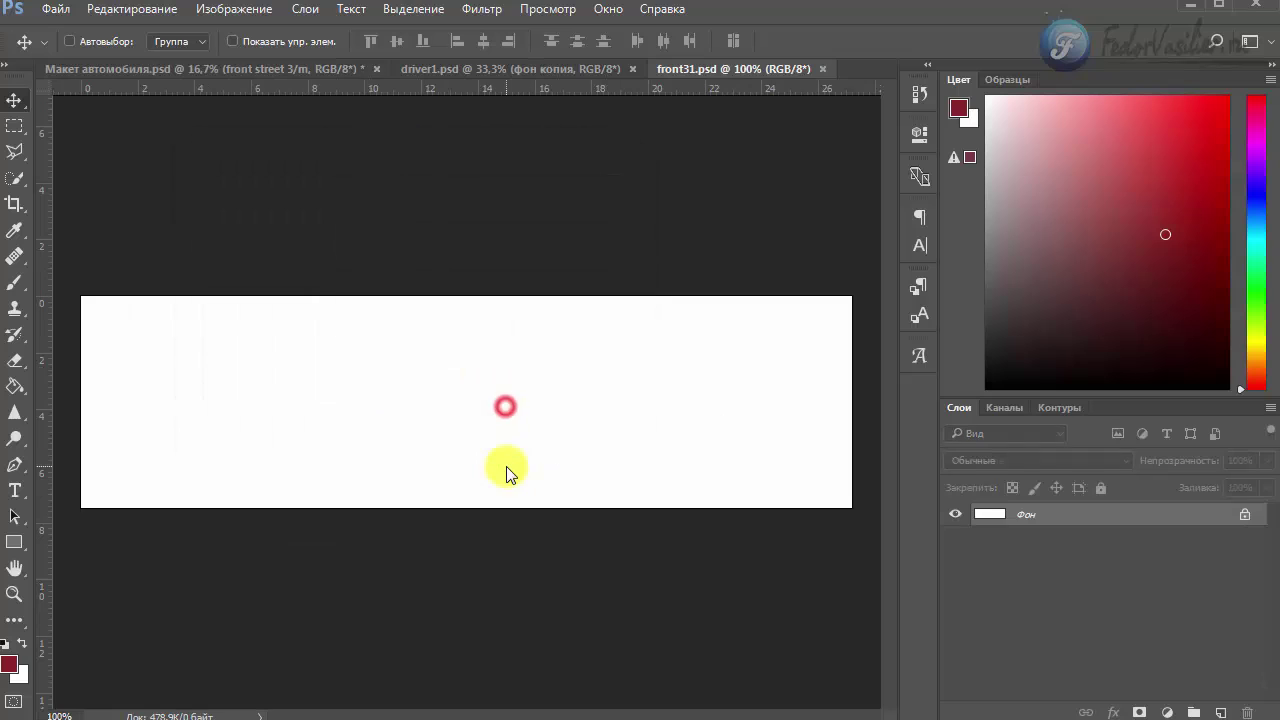
click(517, 78)
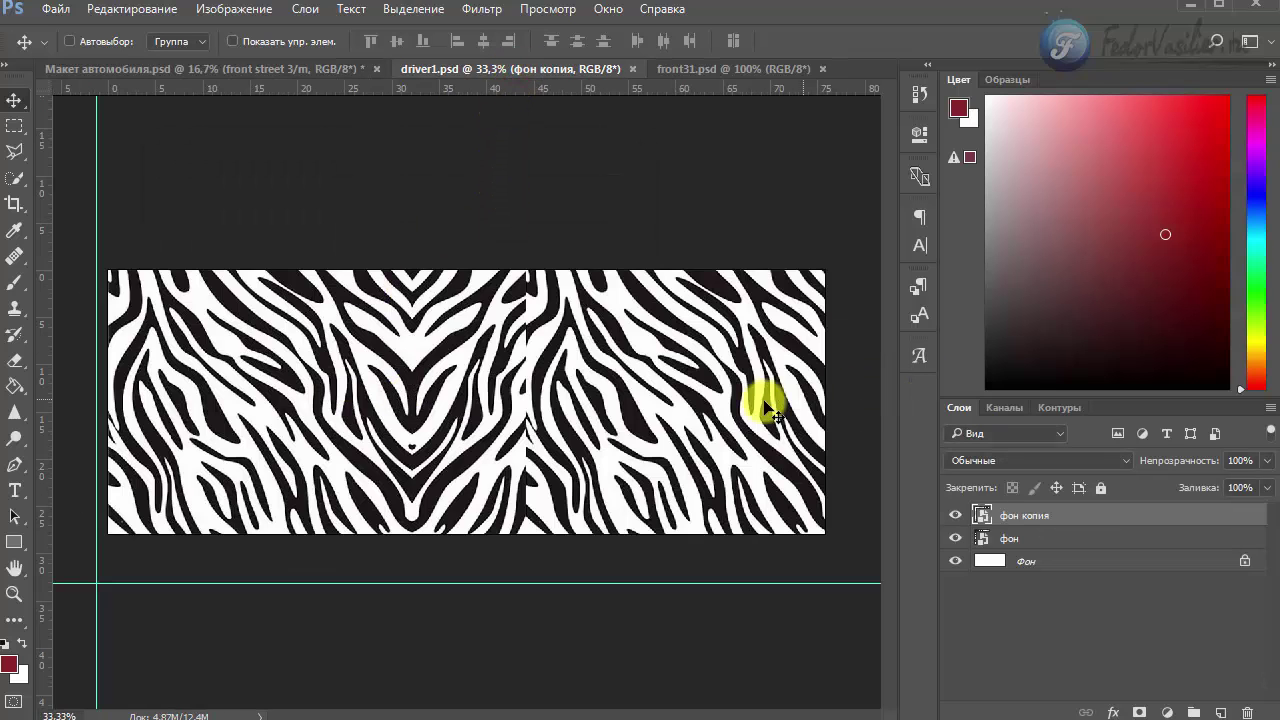
drag(627, 412, 537, 423)
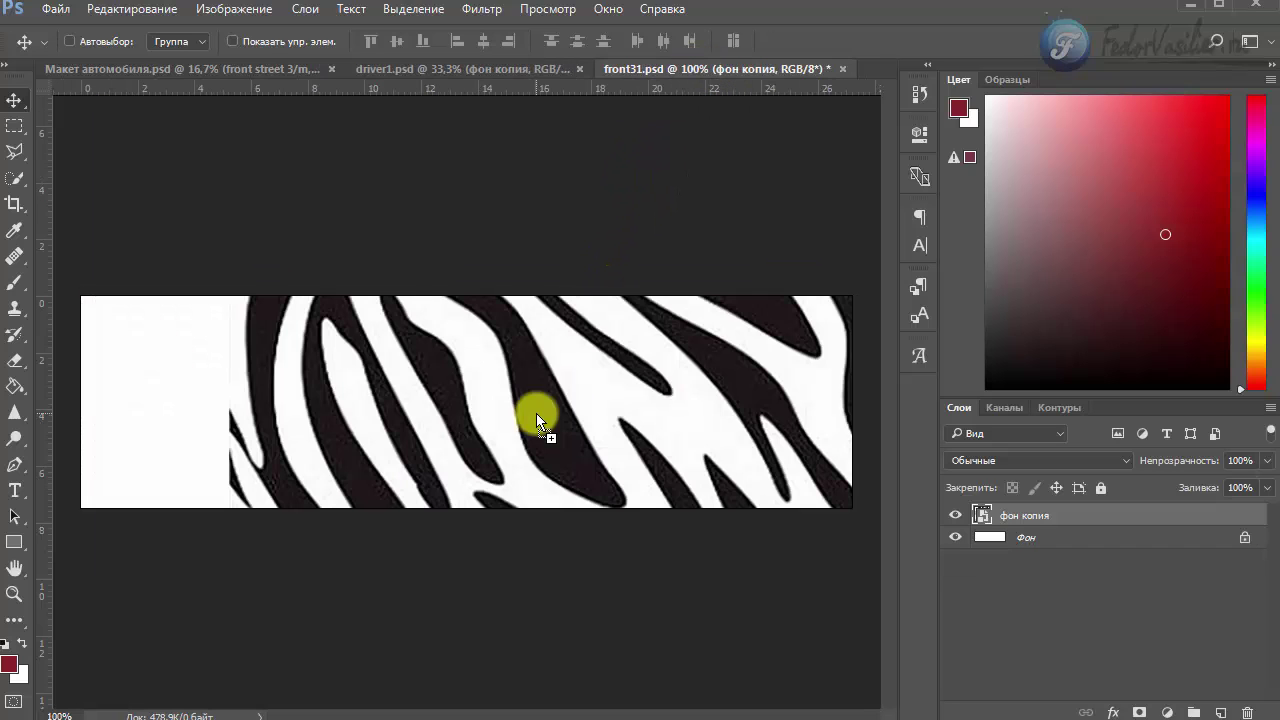
Step: Reposition the zebra pattern in front31.psd so it covers the whole canvas, with the heart motif in the right half
drag(645, 440, 500, 366)
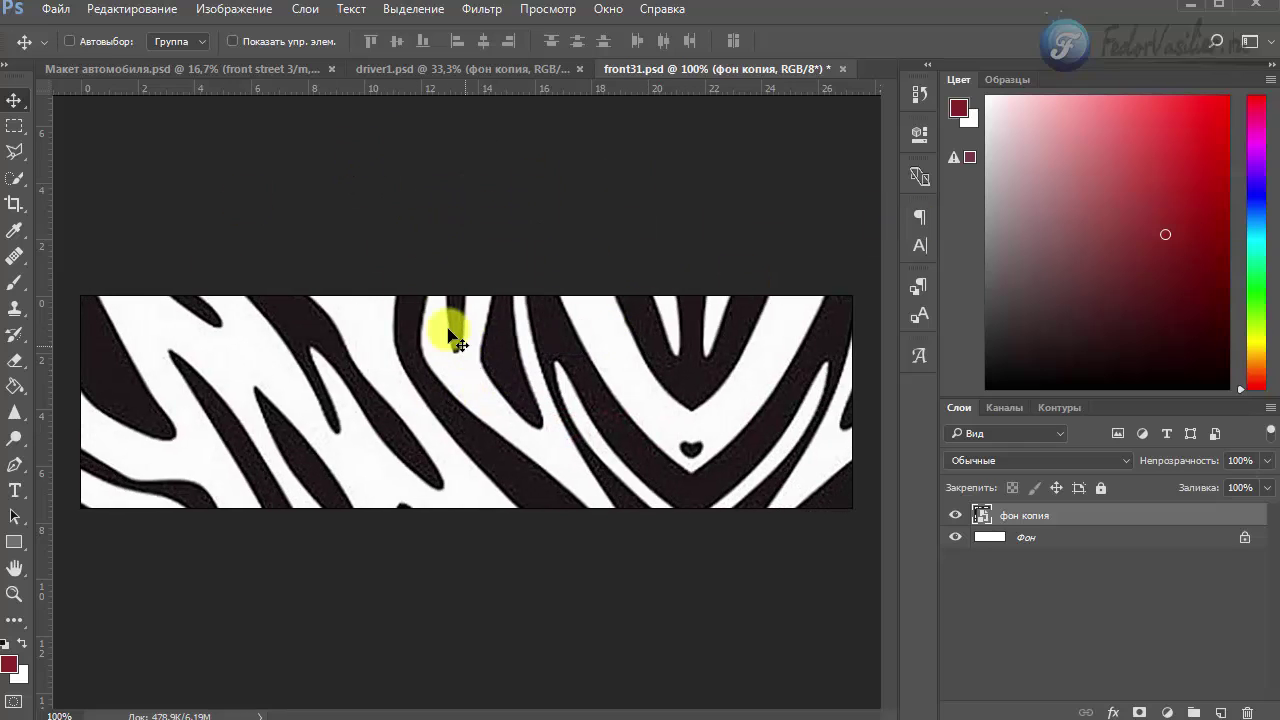
drag(551, 406, 491, 349)
drag(622, 430, 714, 431)
Step: Save and close front31.psd, then return to the mockup document to view the truck's front
click(50, 9)
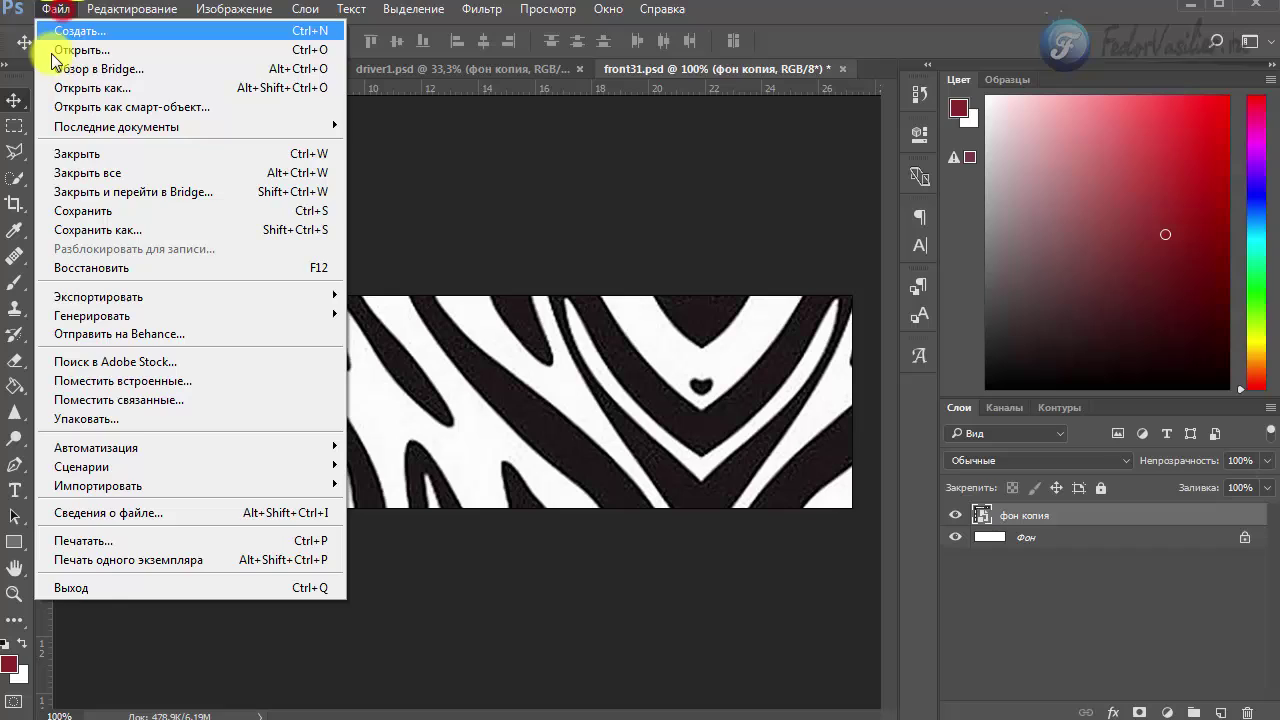
click(83, 210)
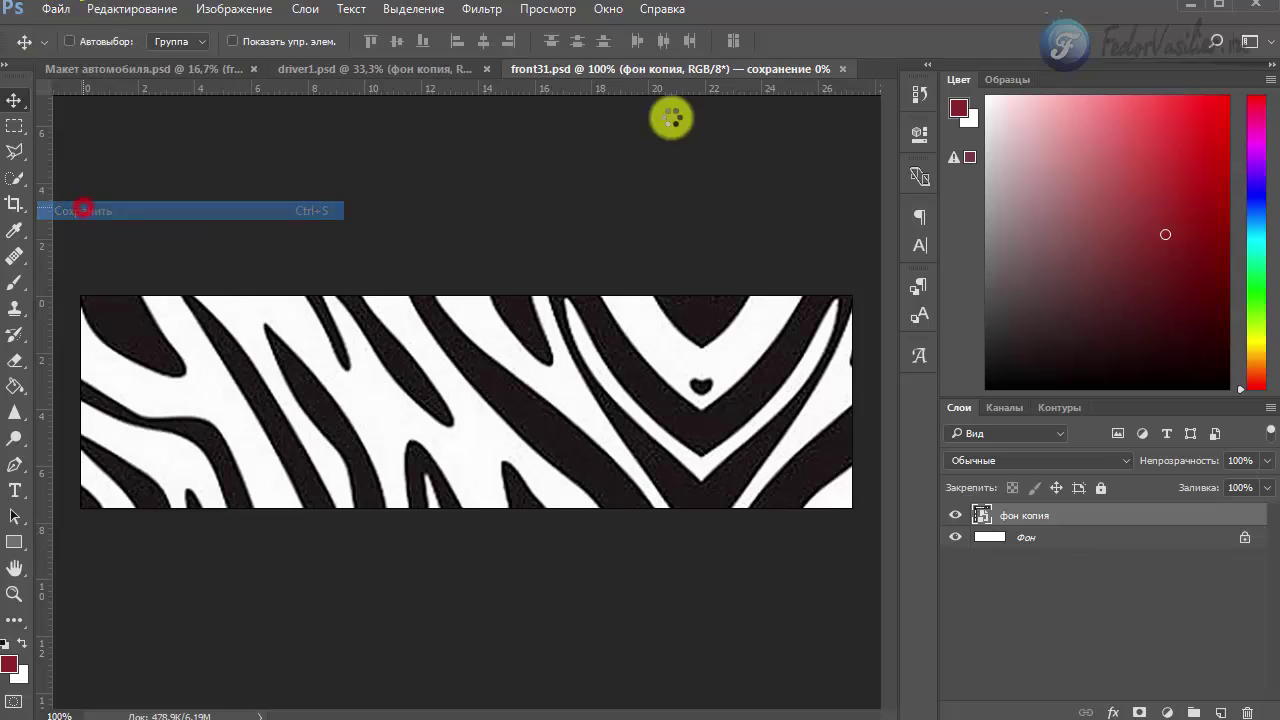
click(847, 69)
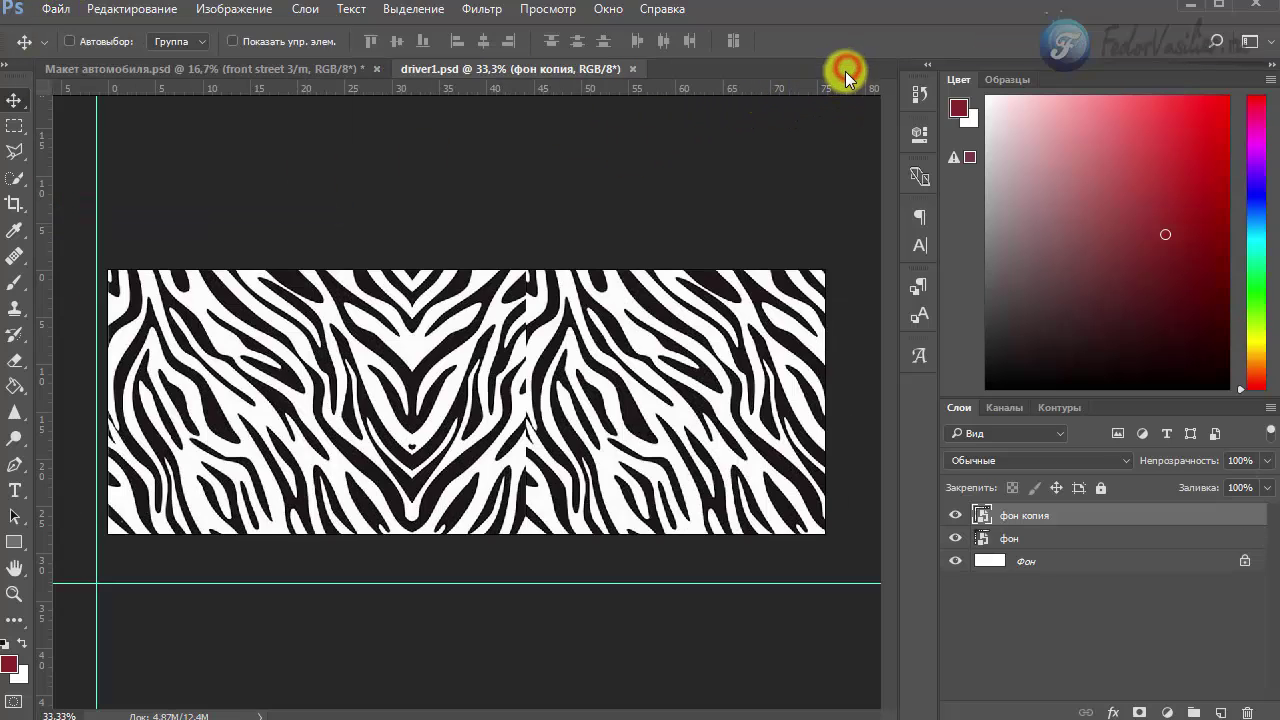
click(337, 67)
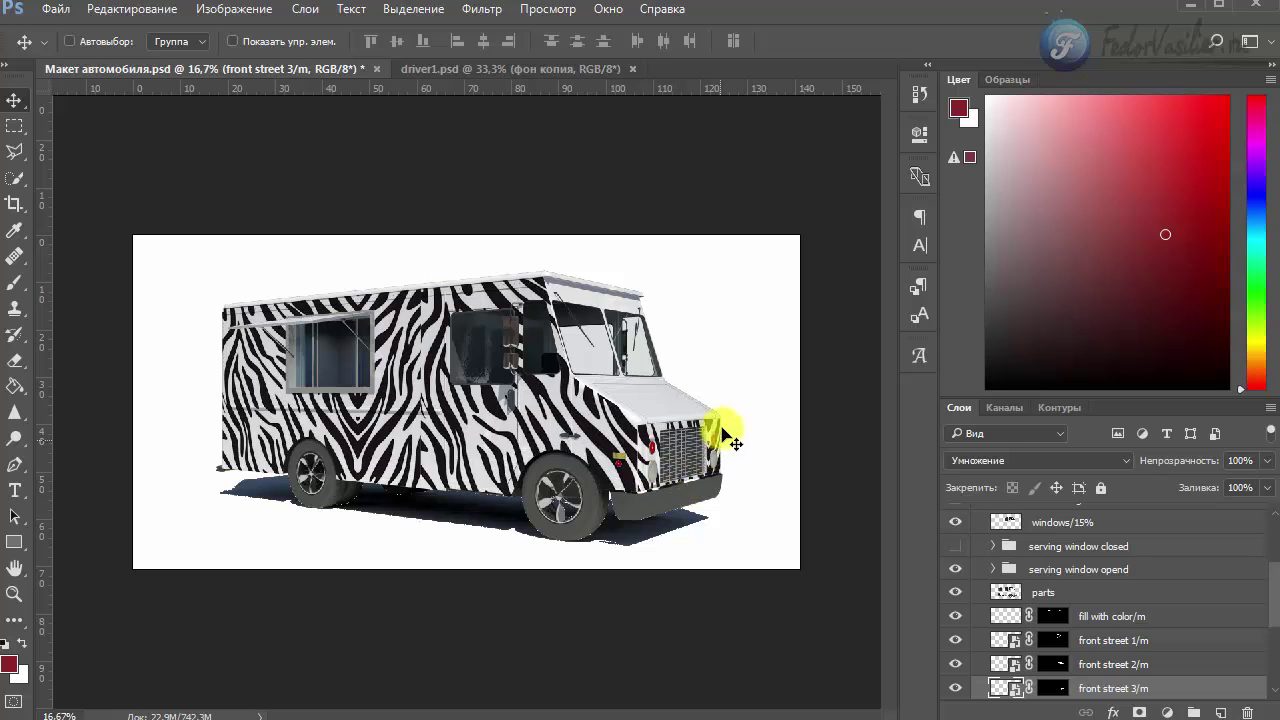
Step: Open the front street 2/m smart object and copy the zebra layer from driver1.psd into it, positioned to cover the canvas
scroll(1090, 610, down, 1)
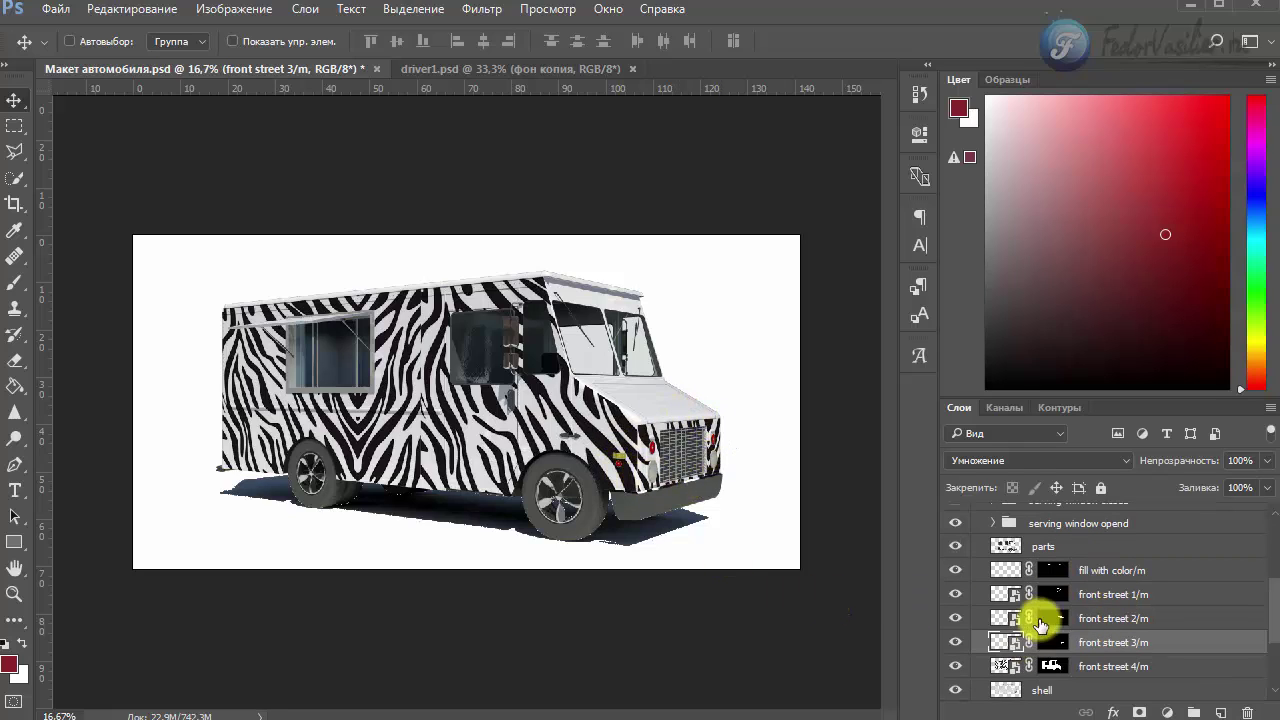
click(1006, 622)
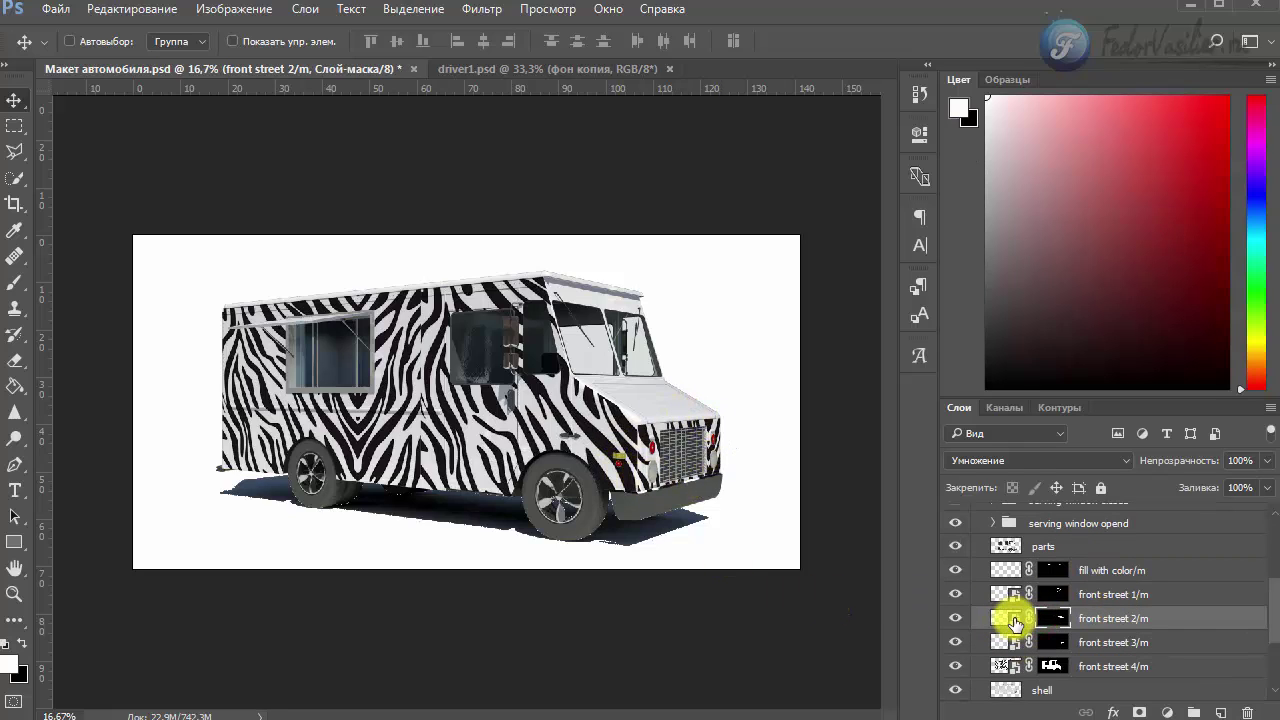
double_click(1015, 622)
click(486, 408)
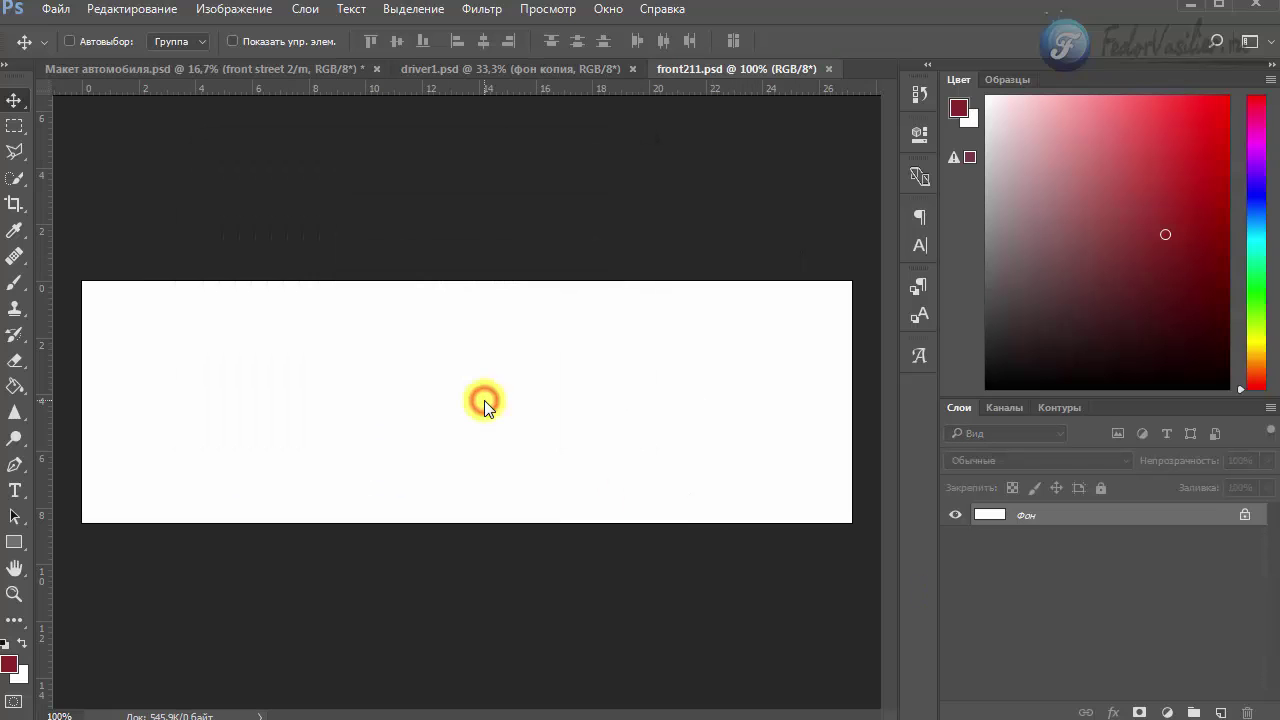
click(470, 68)
drag(608, 343, 707, 77)
drag(513, 378, 210, 360)
Step: Save and close front211.psd, and return to the mockup document to view the zebra pattern on the hood
click(56, 10)
click(87, 210)
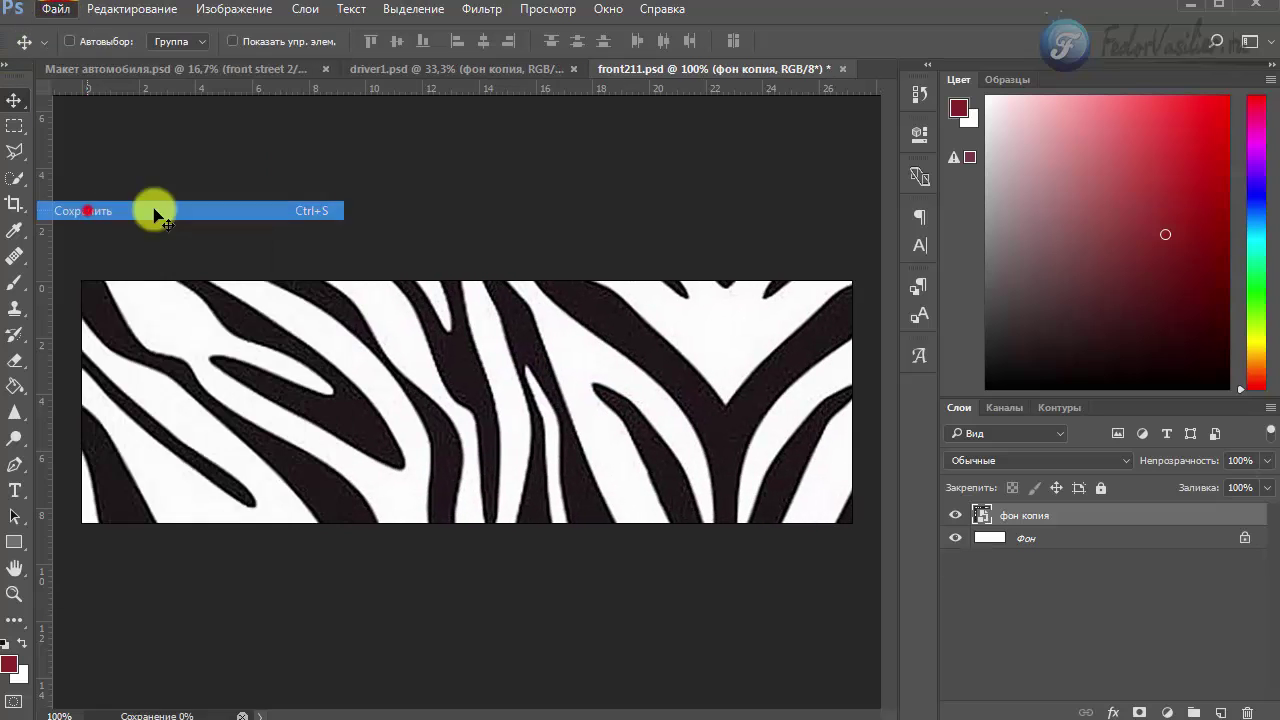
click(847, 69)
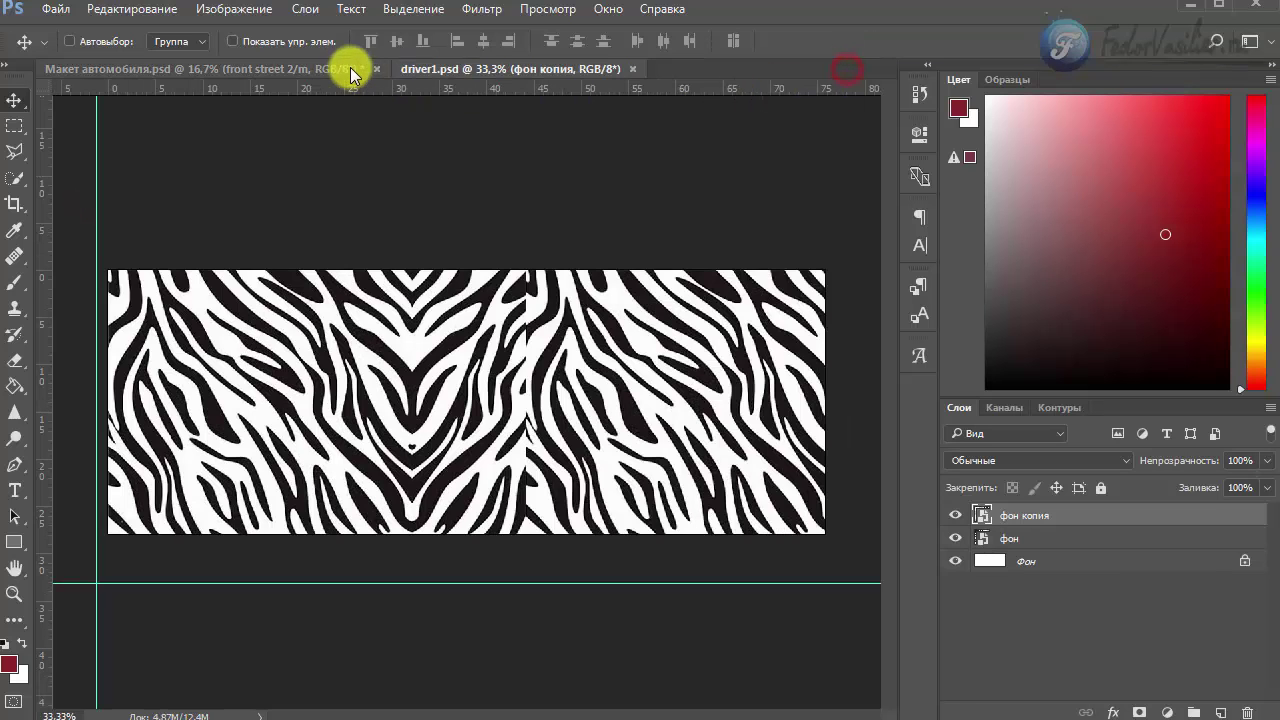
click(320, 69)
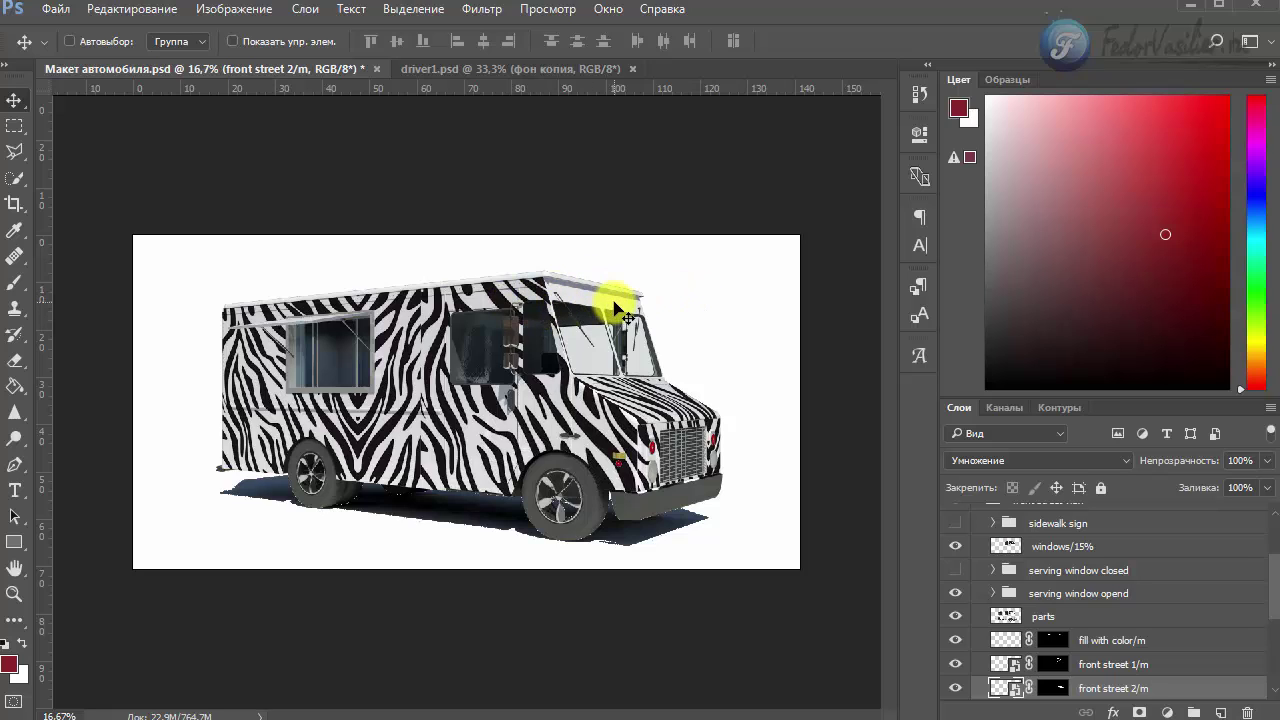
Step: Open the front street 1/m smart object with its embedded profile and copy the zebra layer from driver1.psd over its whole canvas
scroll(1014, 686, down, 1)
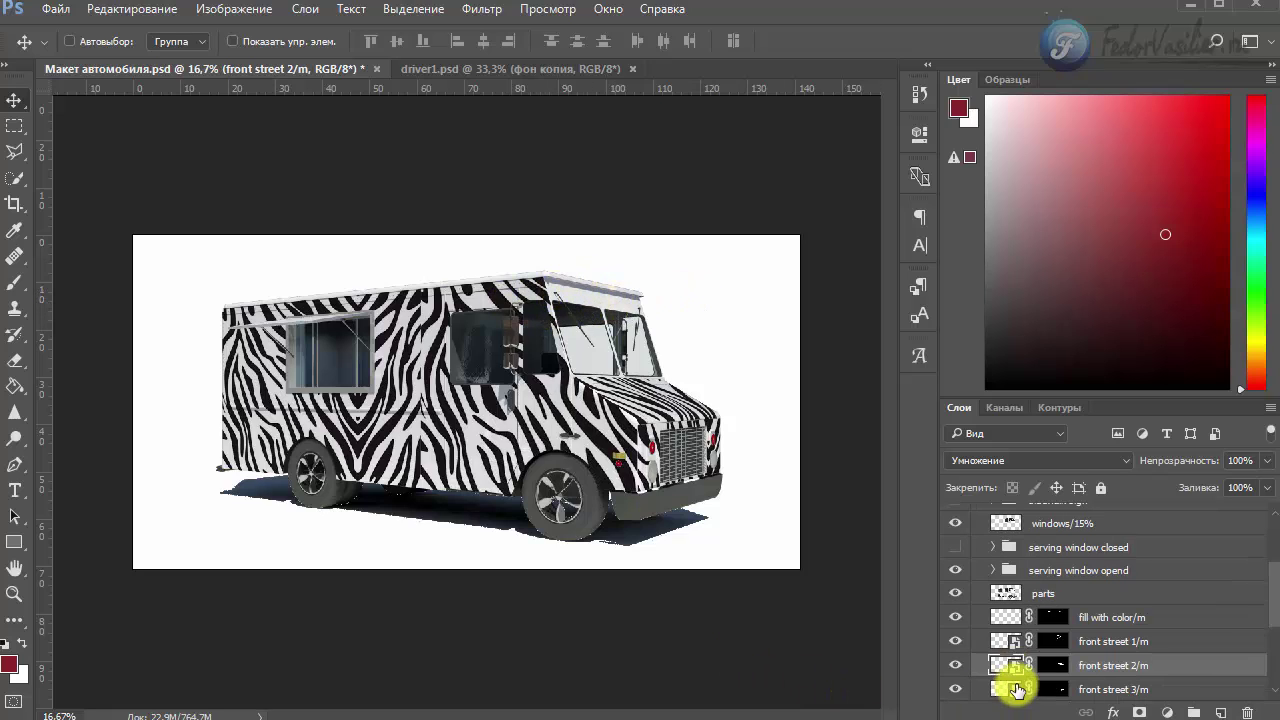
click(1048, 643)
double_click(1013, 641)
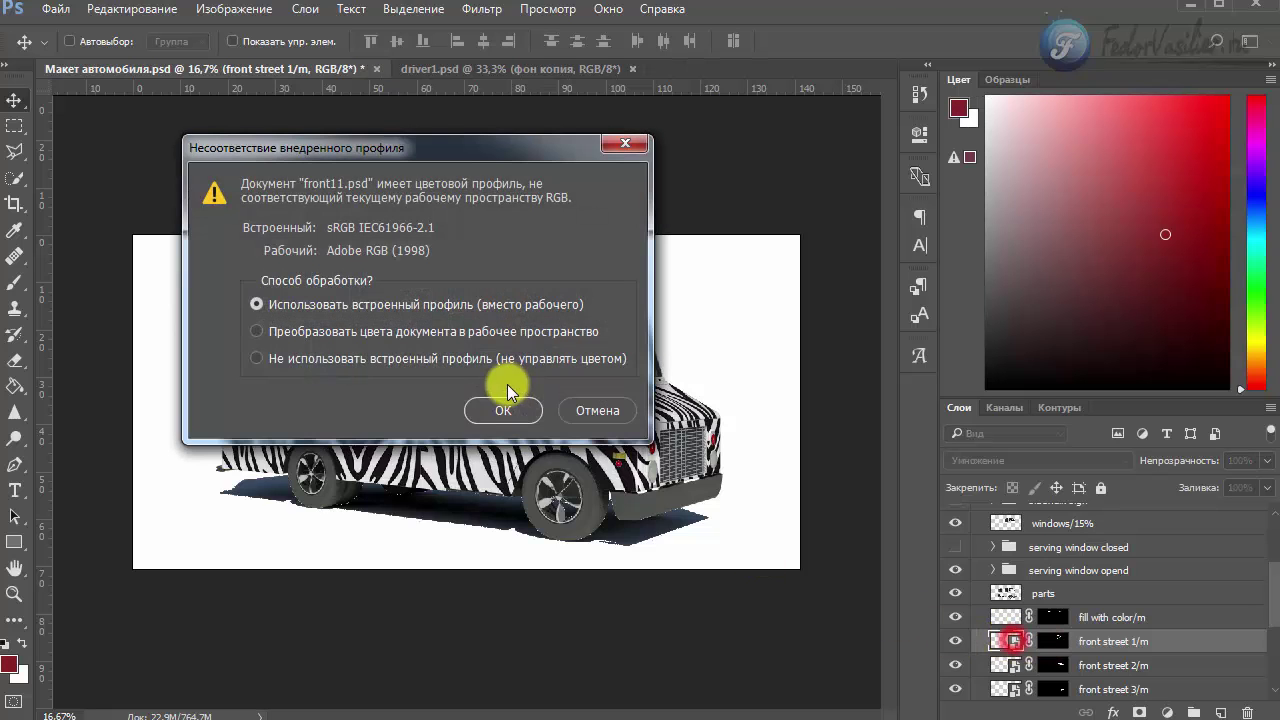
click(490, 410)
click(495, 66)
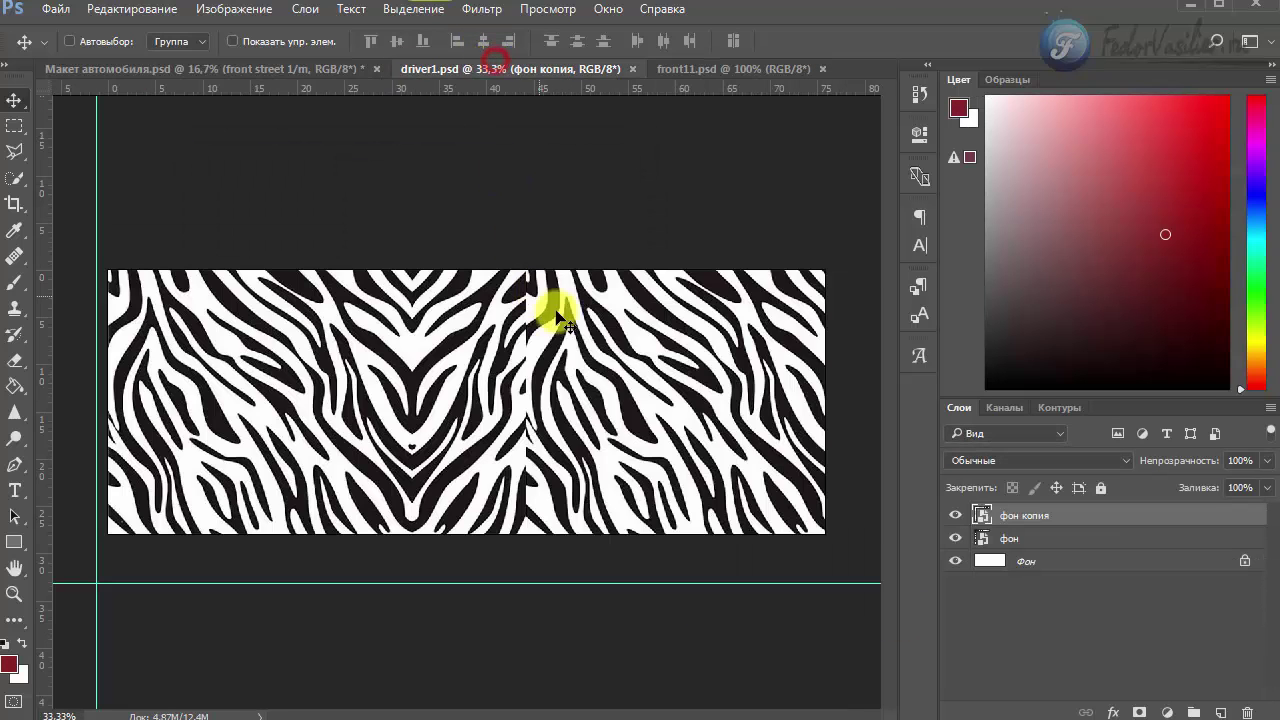
drag(586, 337, 990, 515)
click(618, 318)
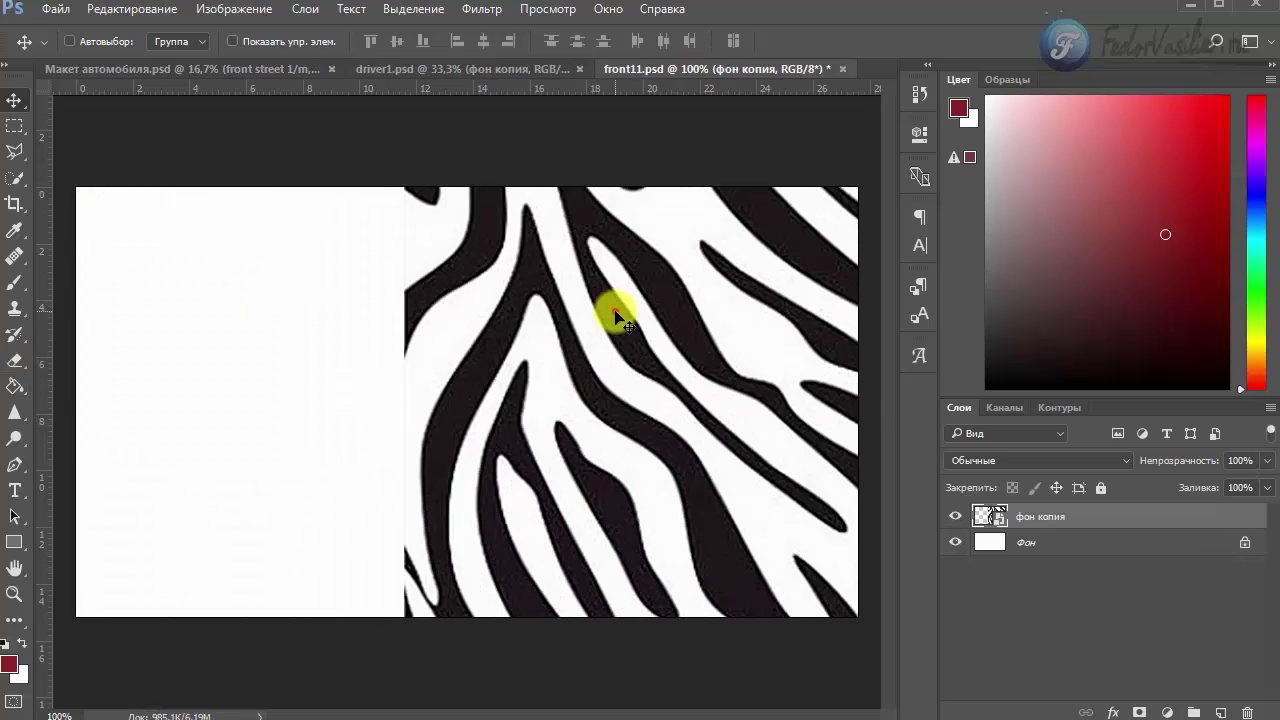
drag(444, 383, 591, 409)
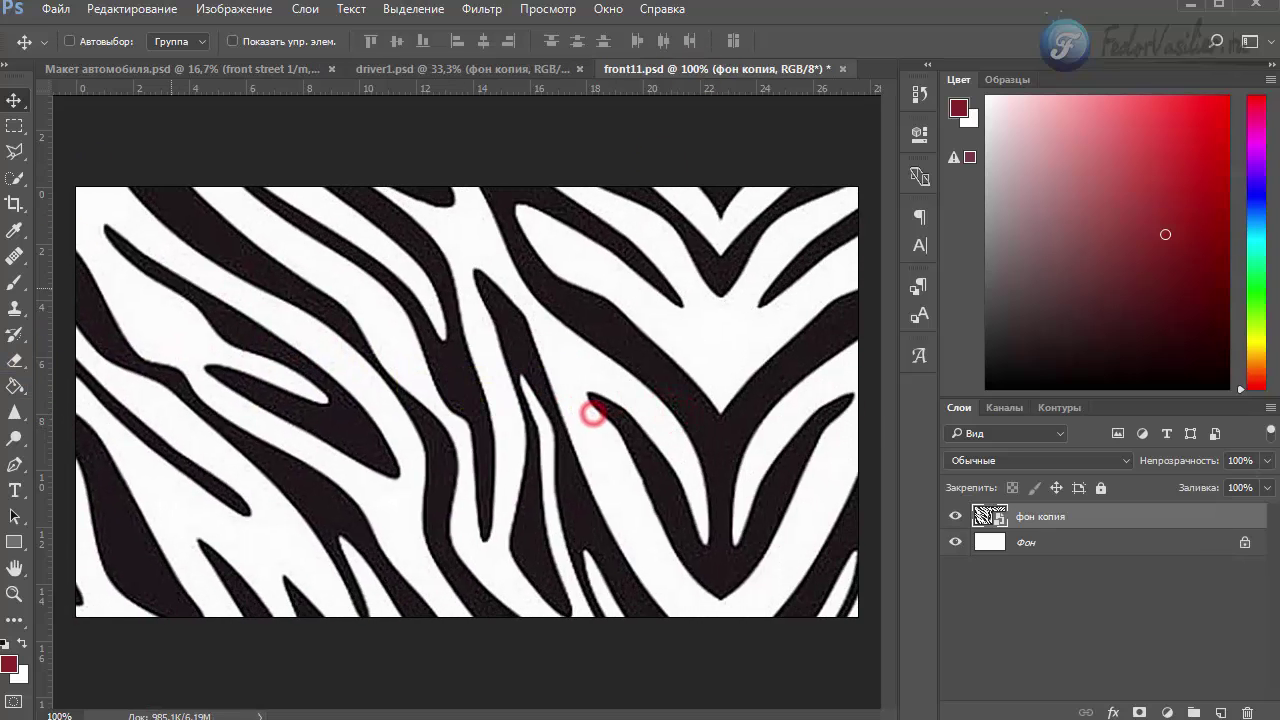
Step: Save and close front11.psd, and return to the mockup document
click(55, 9)
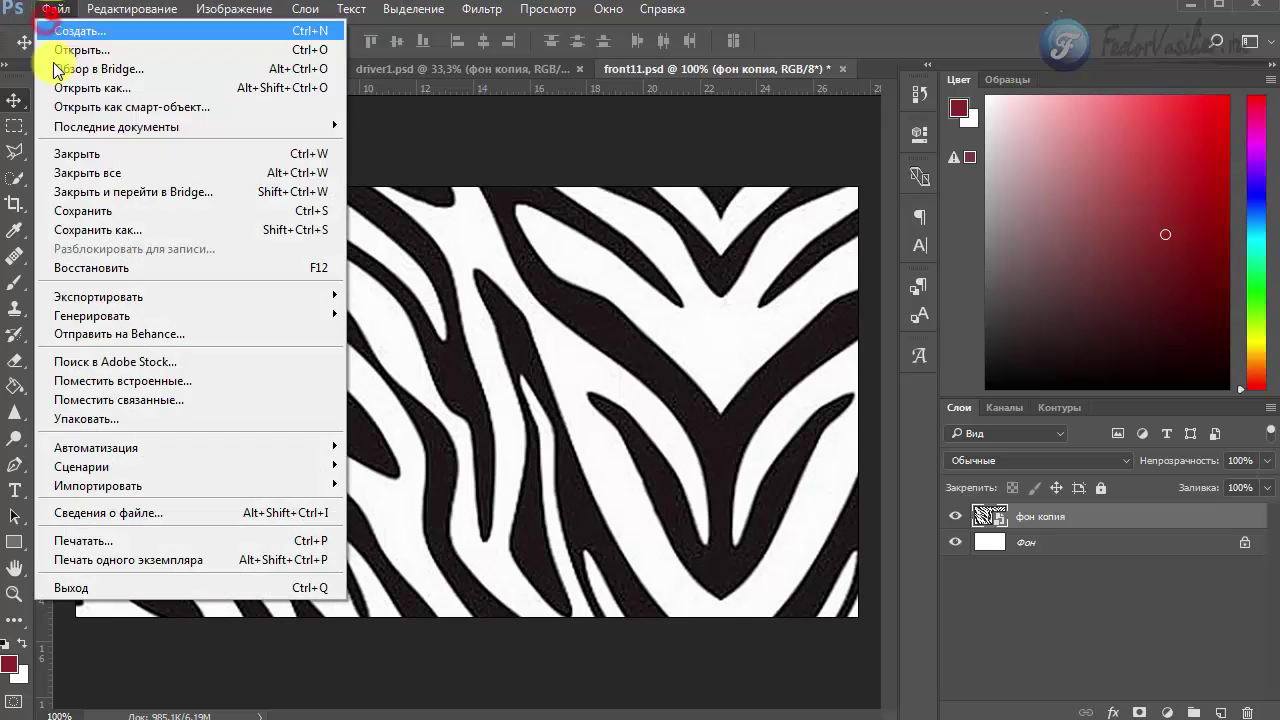
click(92, 214)
click(843, 70)
click(298, 70)
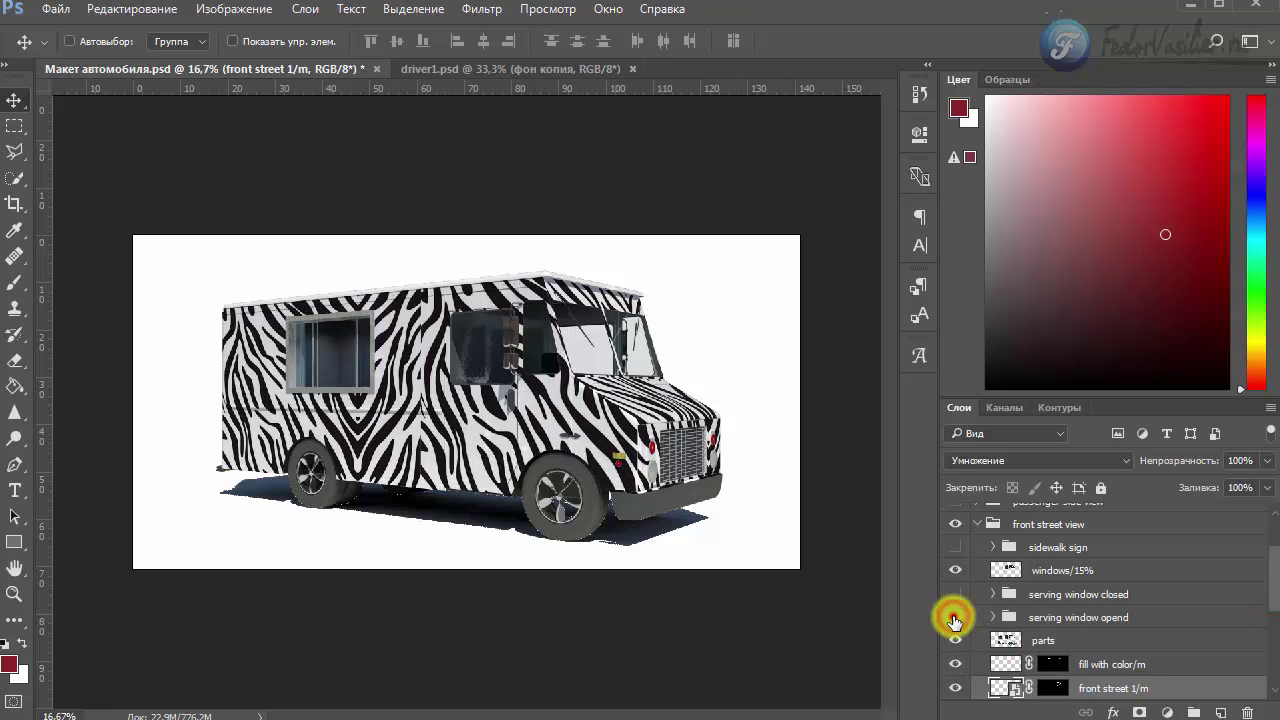
Step: Open the window/m smart object in the serving window opend group with its embedded profile and cover its canvas with driver1.psd's zebra layer
click(1003, 615)
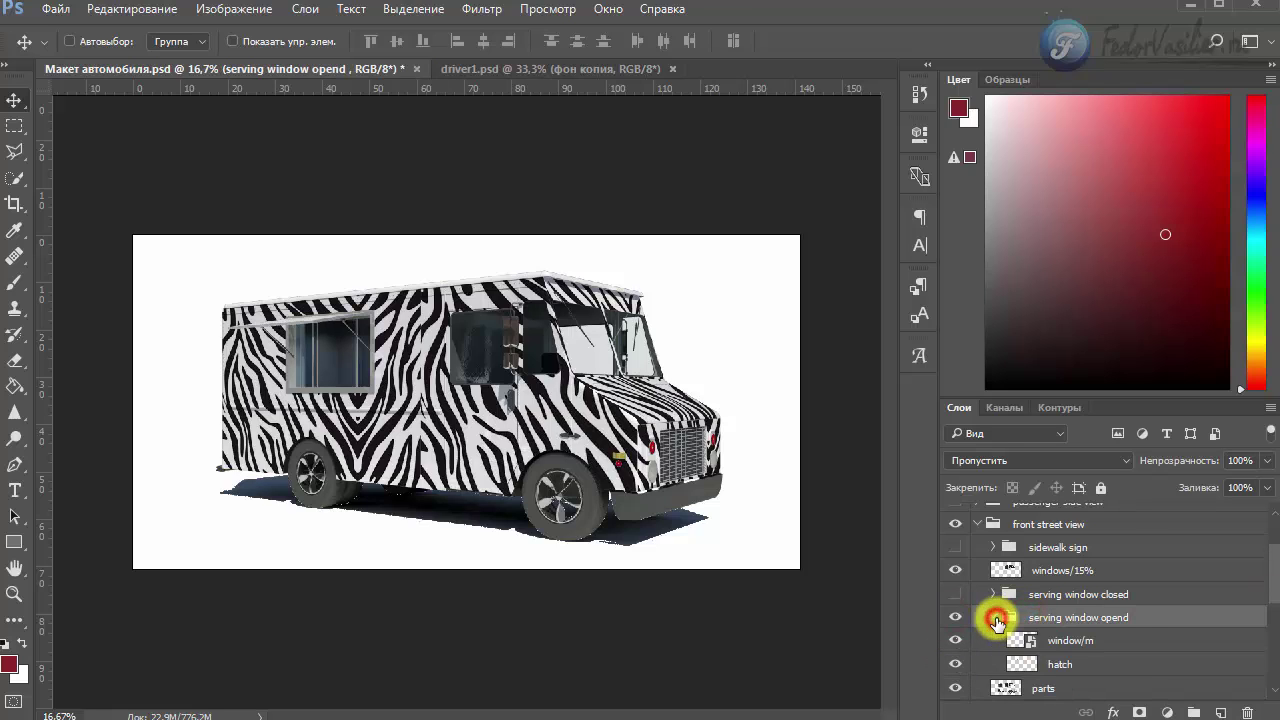
click(993, 617)
double_click(1028, 597)
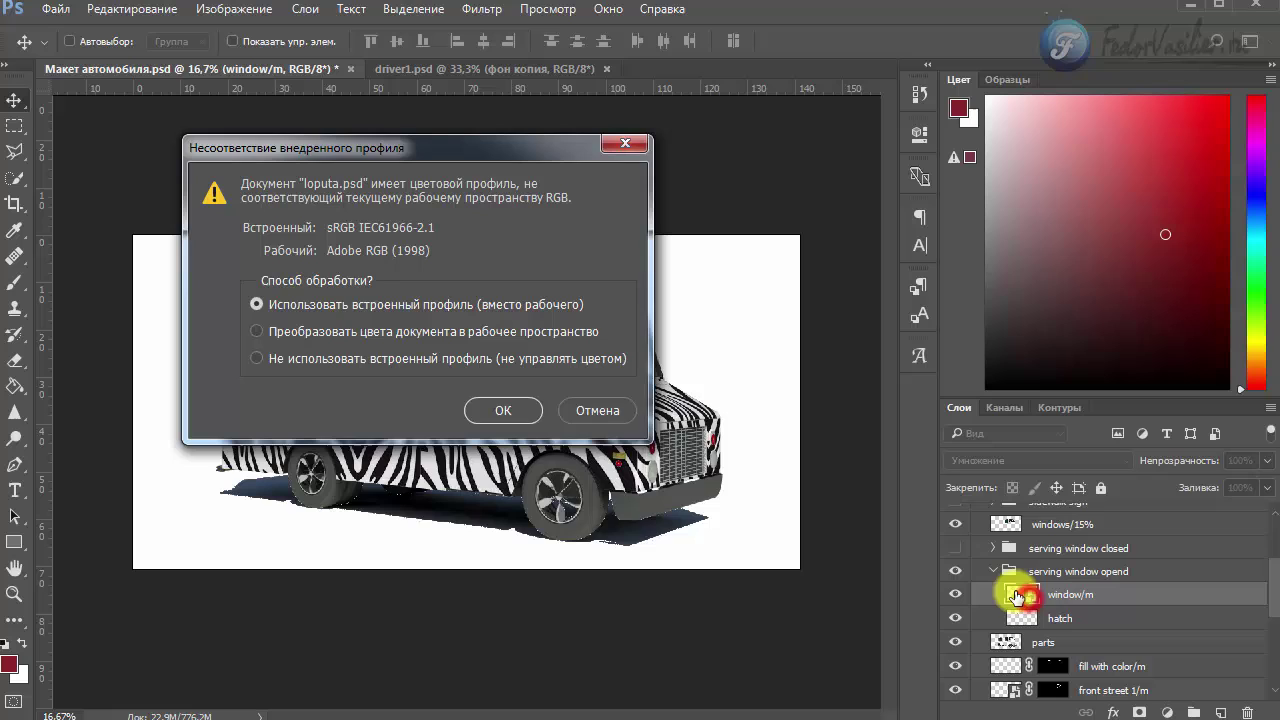
click(512, 411)
click(451, 69)
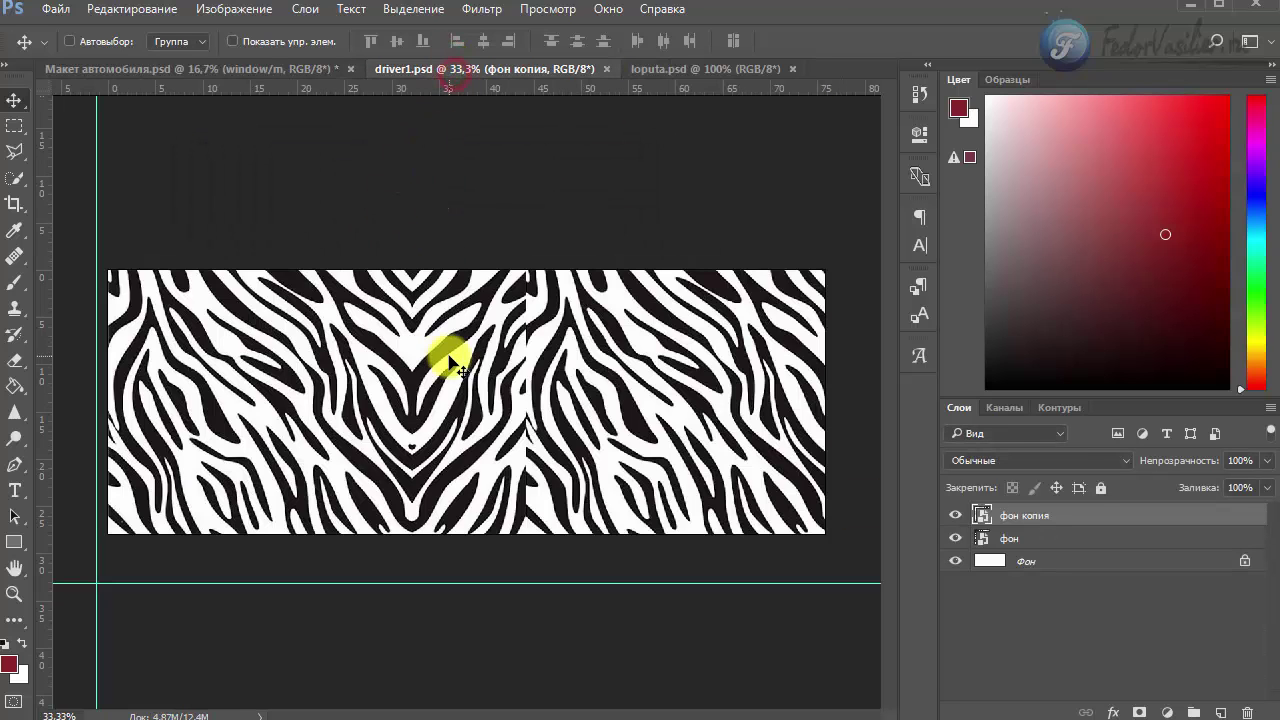
drag(567, 404, 120, 386)
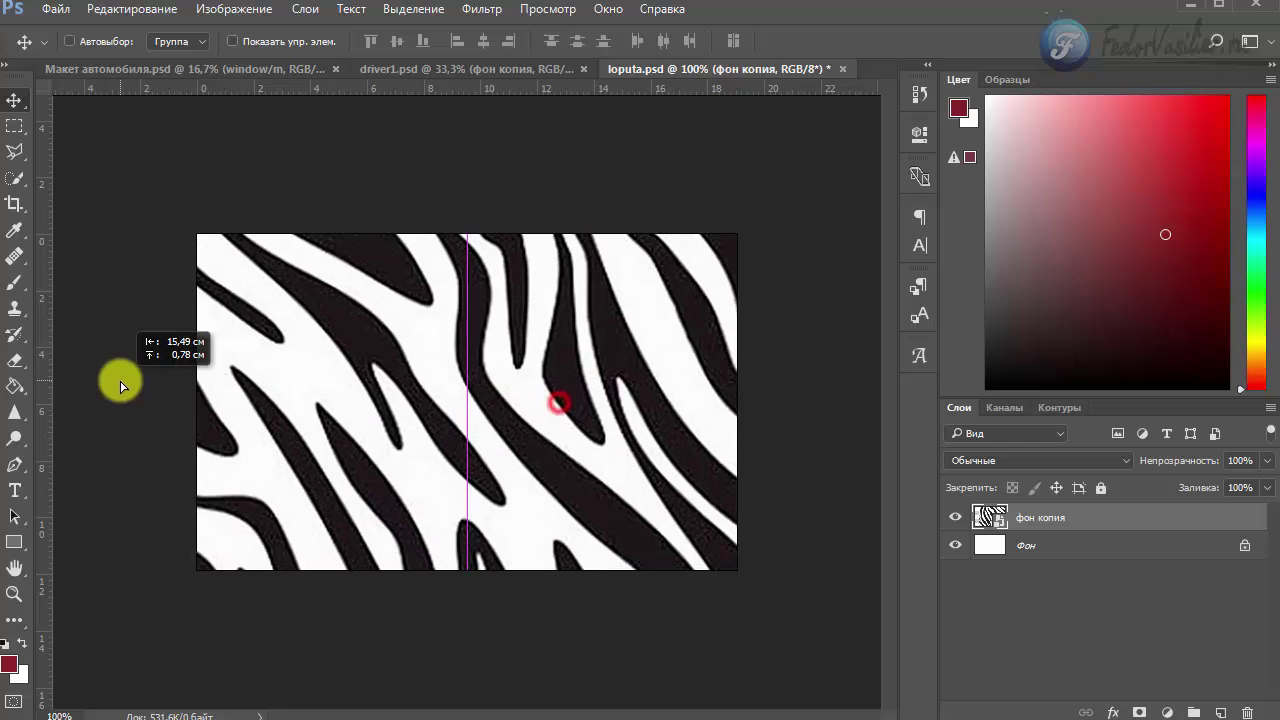
Step: Save and close loputa.psd, and return to the mockup document to view the serving window
click(53, 10)
click(107, 214)
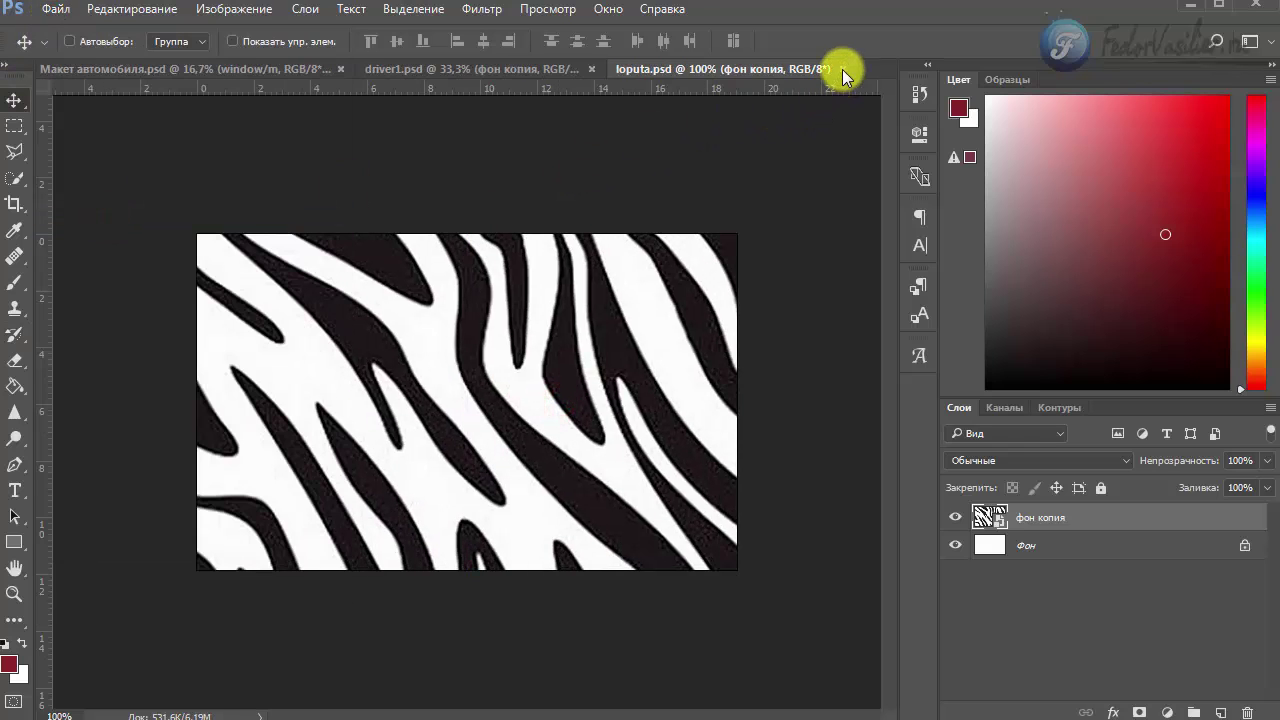
click(843, 74)
click(243, 66)
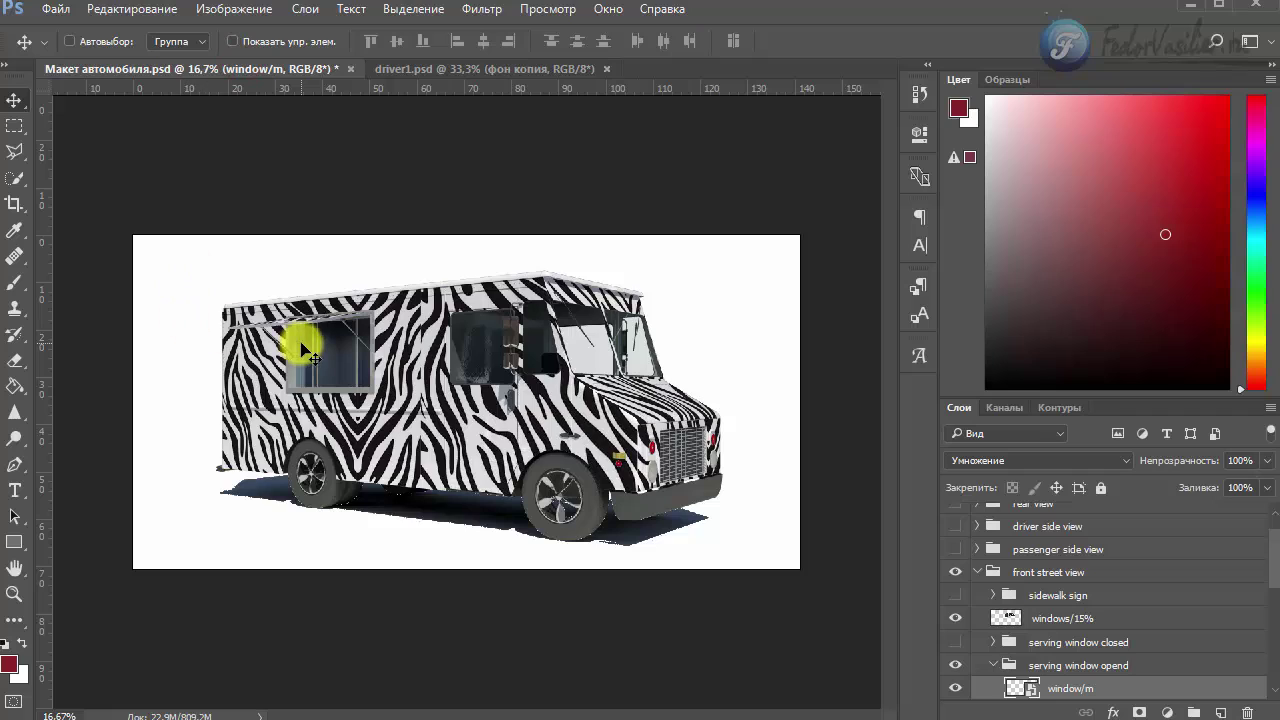
Step: Collapse the serving window opend group and hide it, and show the serving window closed group instead
scroll(1194, 608, down, 1)
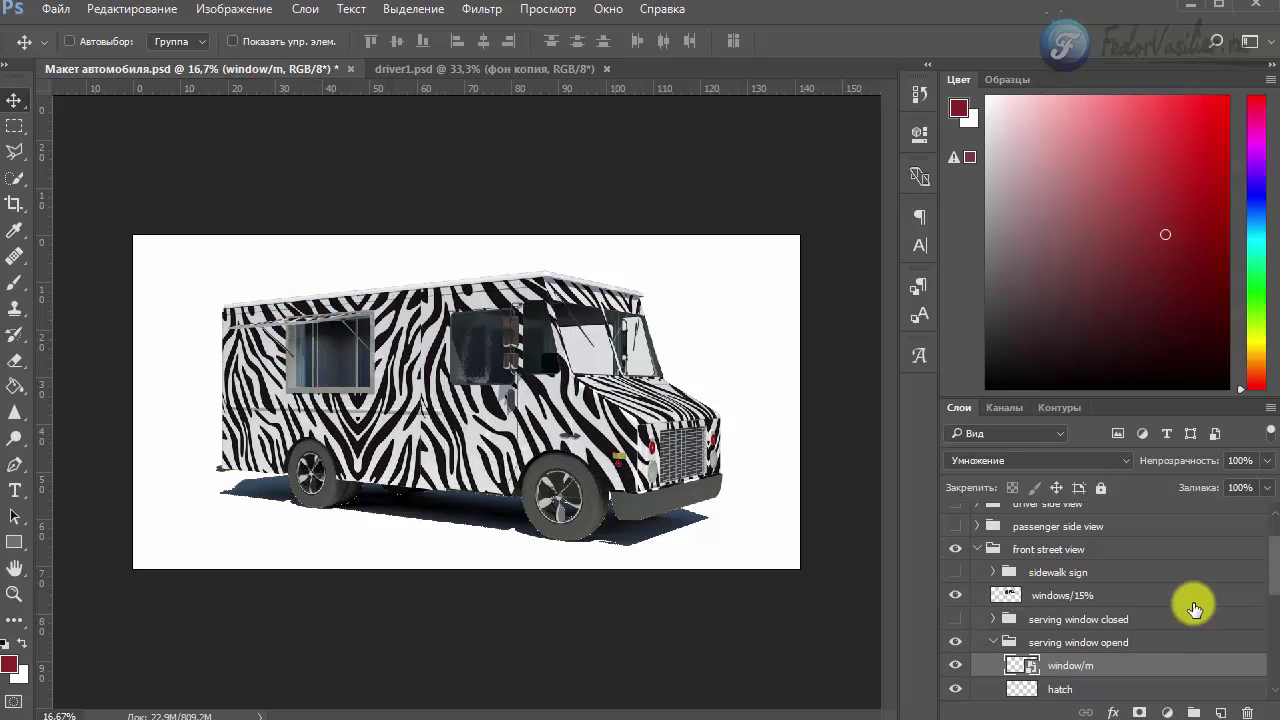
scroll(1194, 608, up, 1)
click(993, 665)
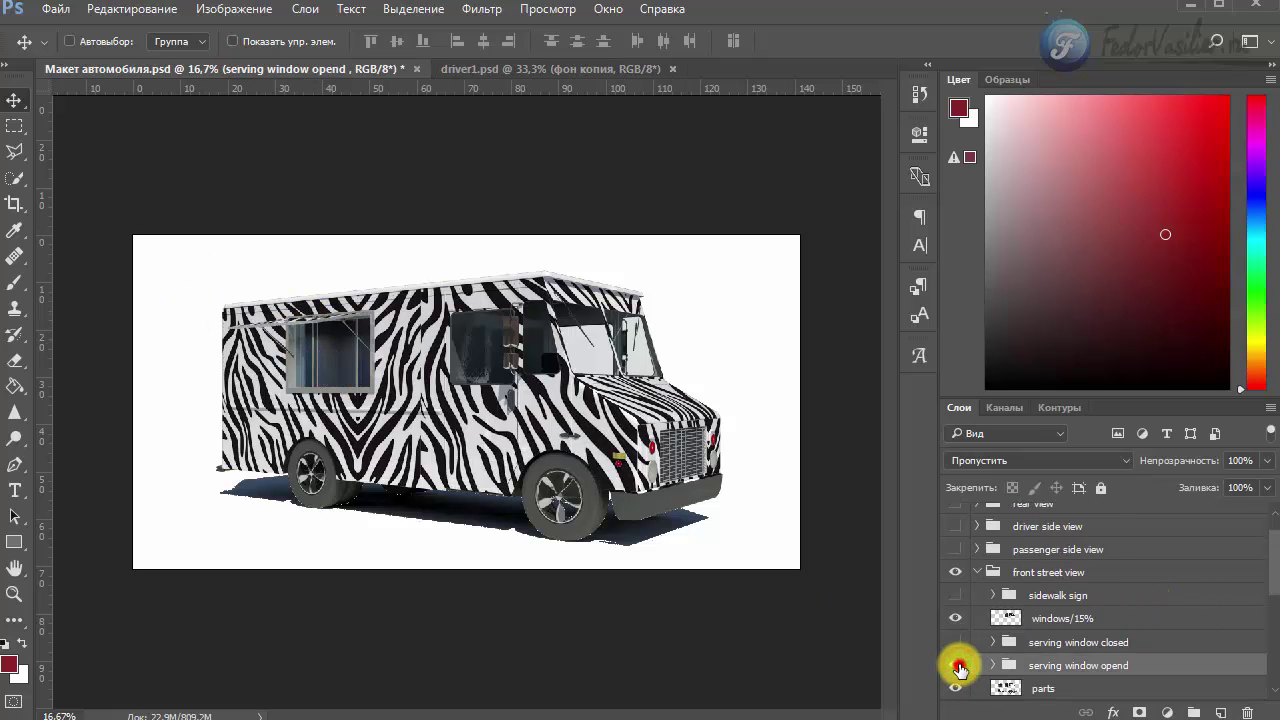
click(956, 642)
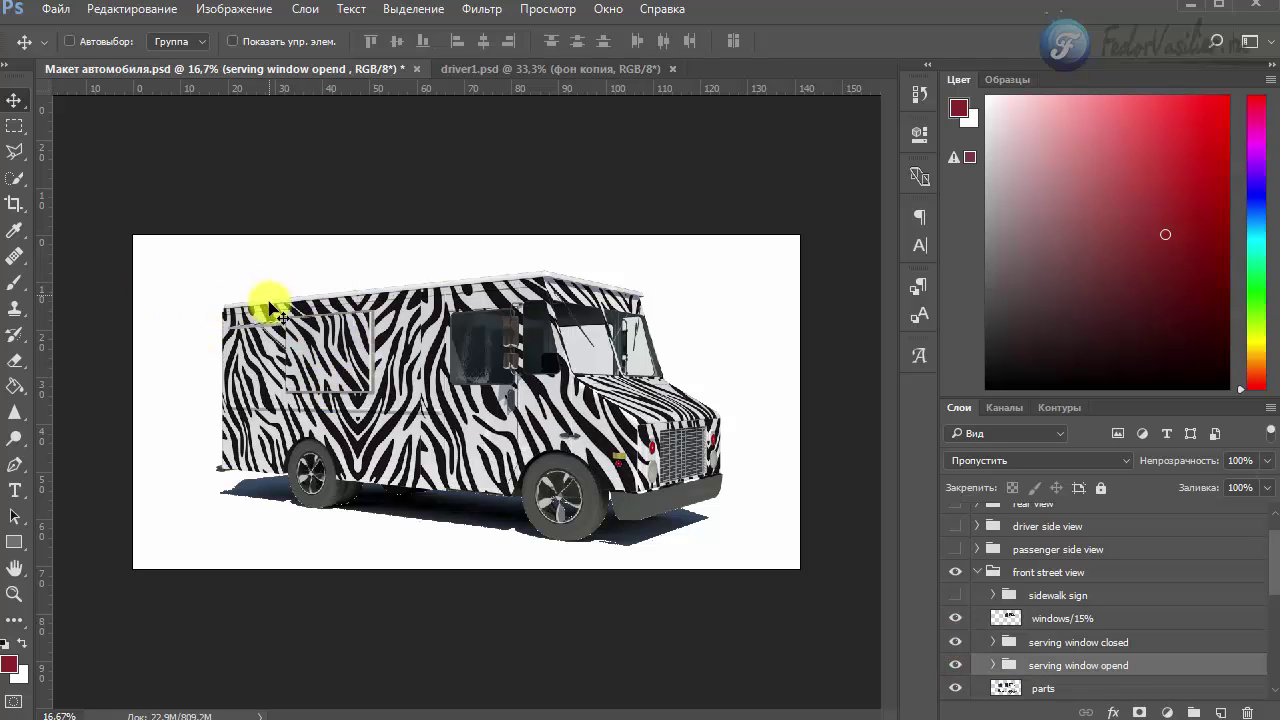
click(955, 665)
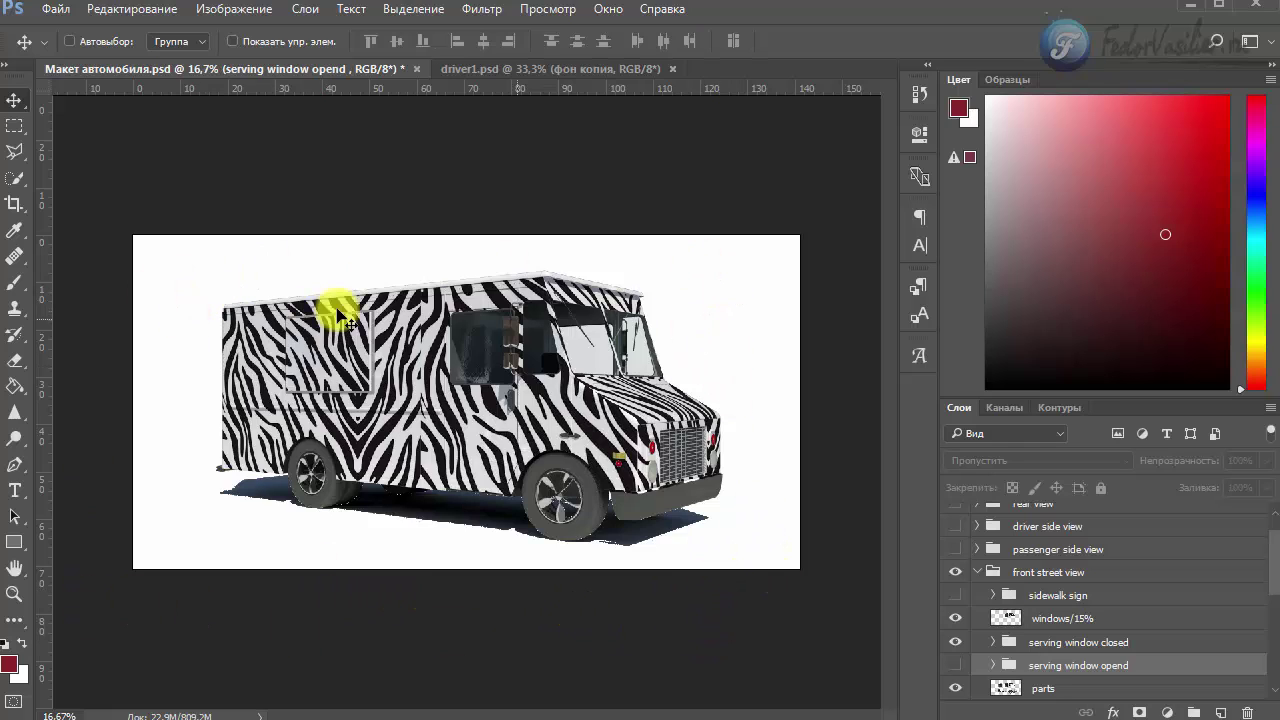
Step: Hide the shadow/m and shell layers of the front street view to compare the truck's look, and show both again
scroll(1200, 545, down, 10)
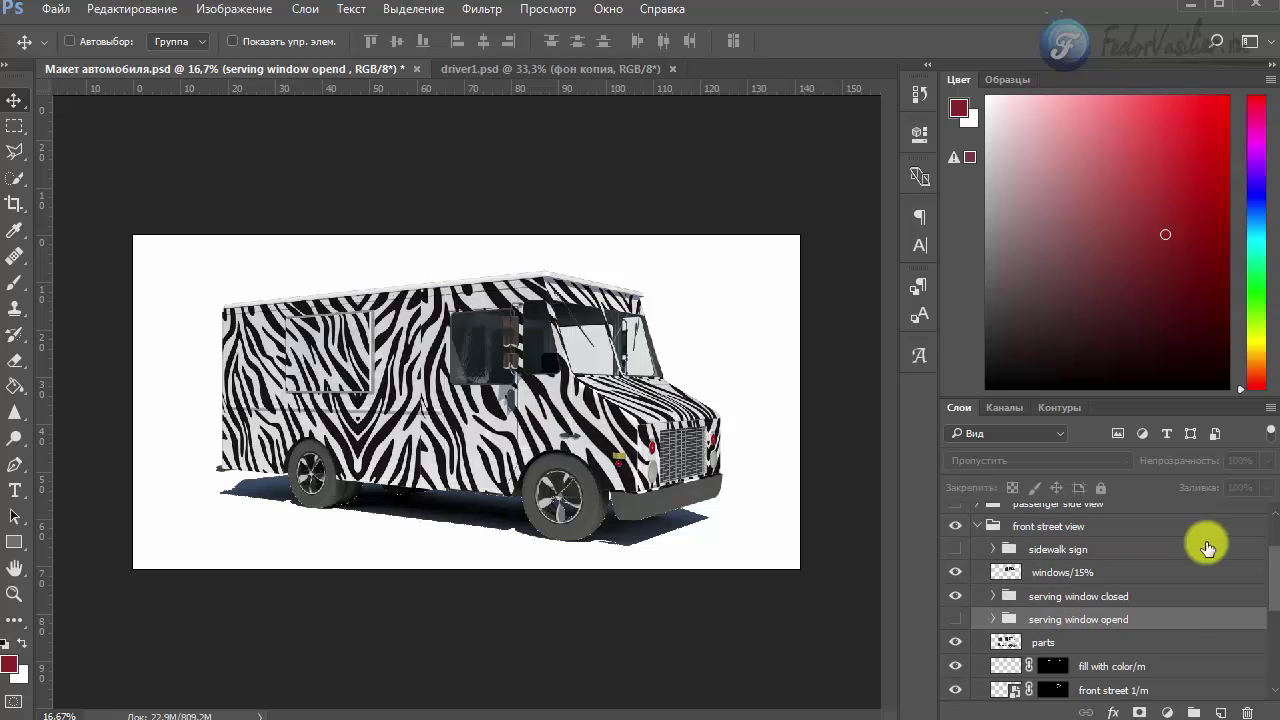
scroll(997, 645, down, 1)
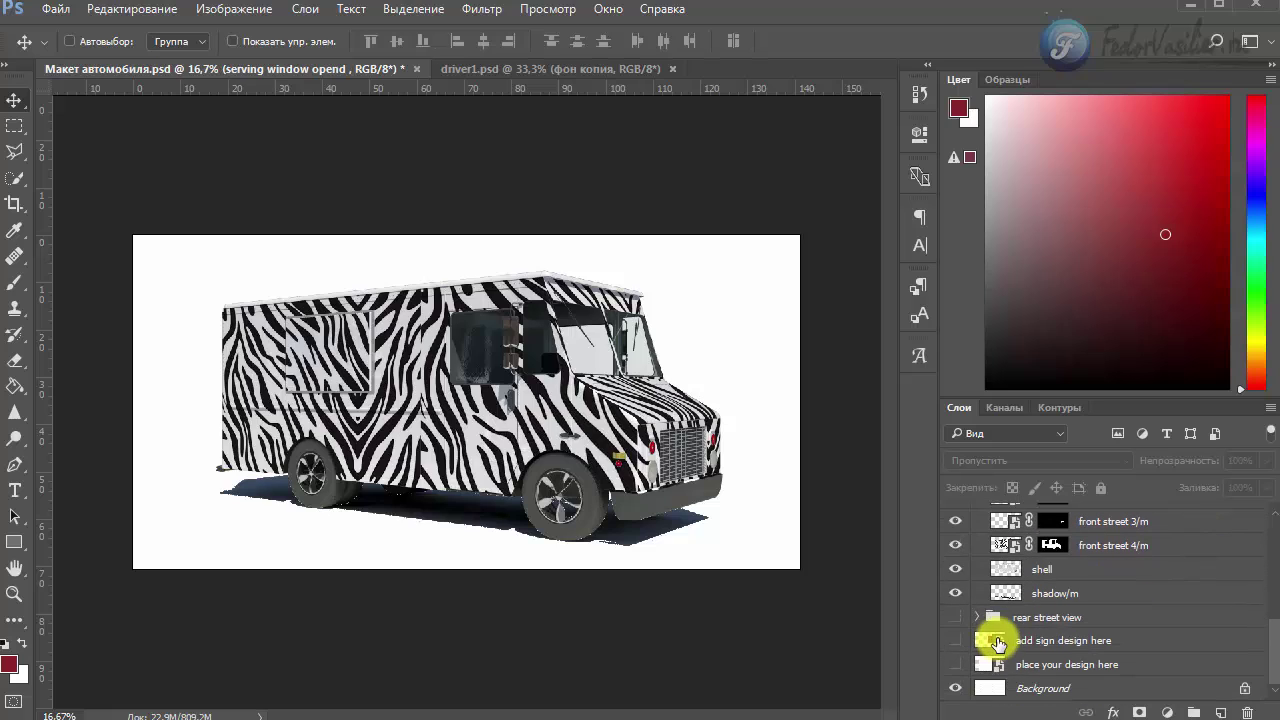
click(953, 596)
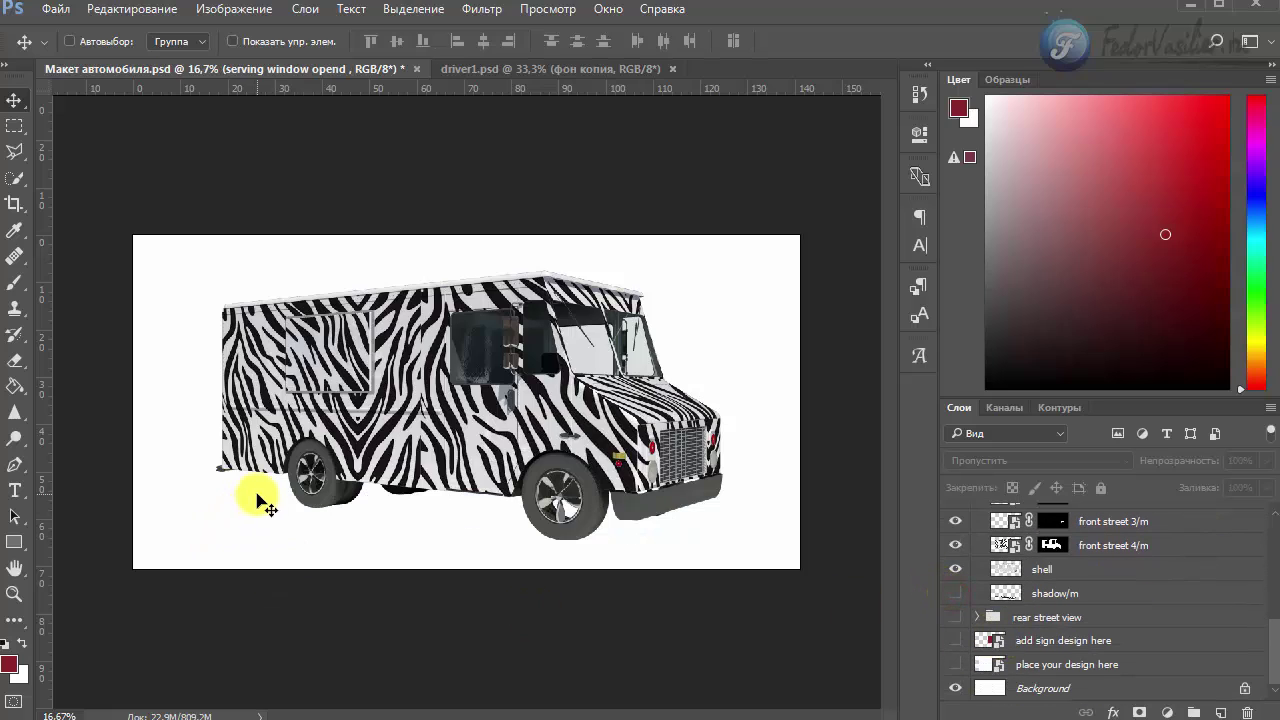
click(956, 578)
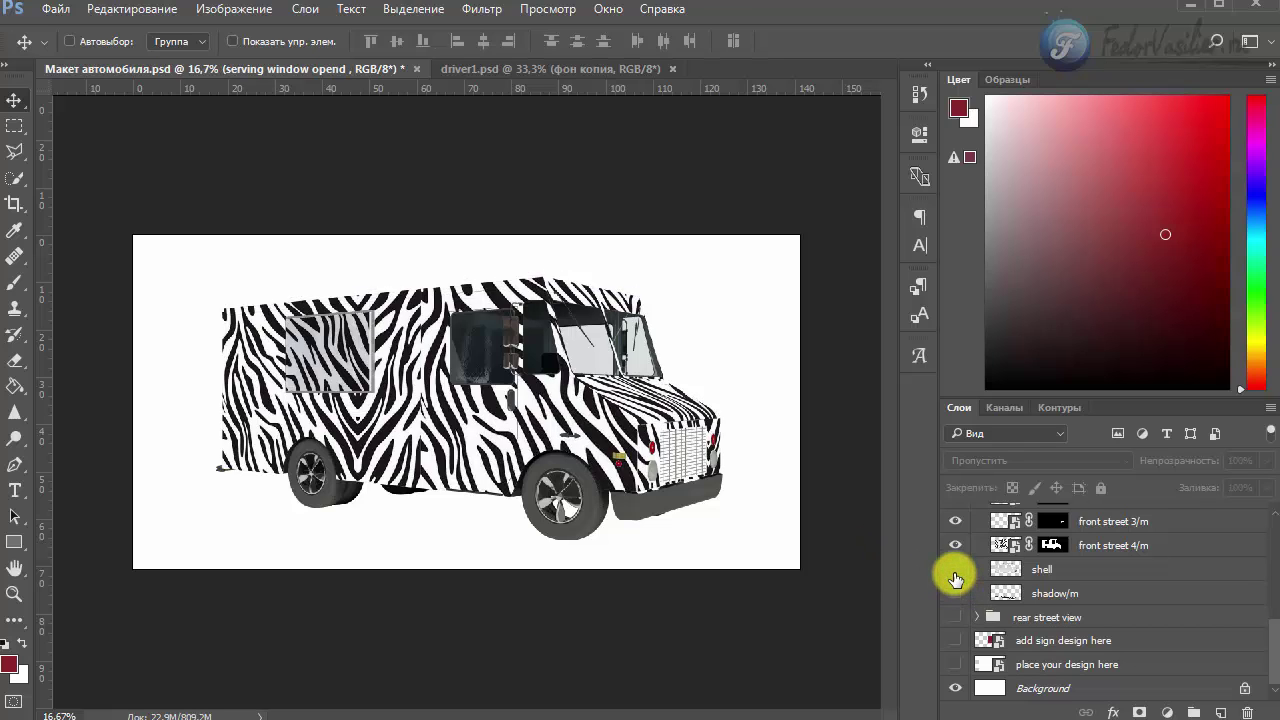
click(956, 576)
click(955, 593)
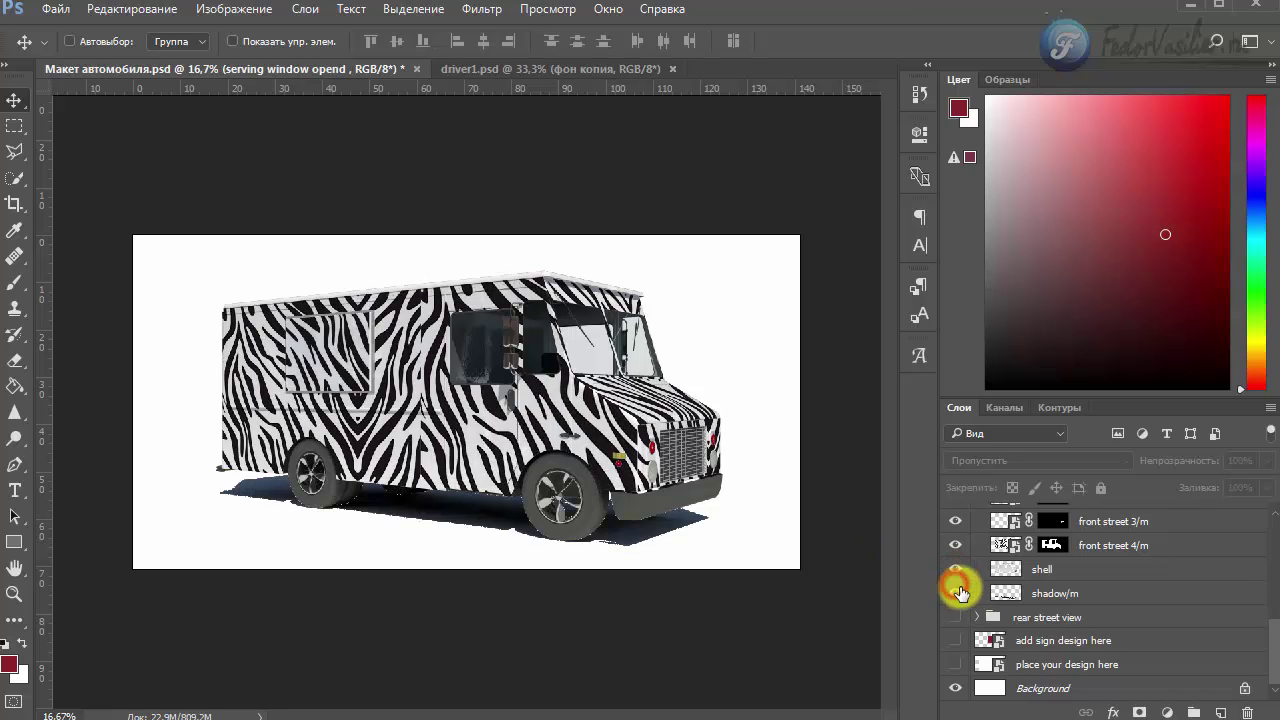
Step: Hide the Background layer so the truck stands on a transparent background
click(956, 688)
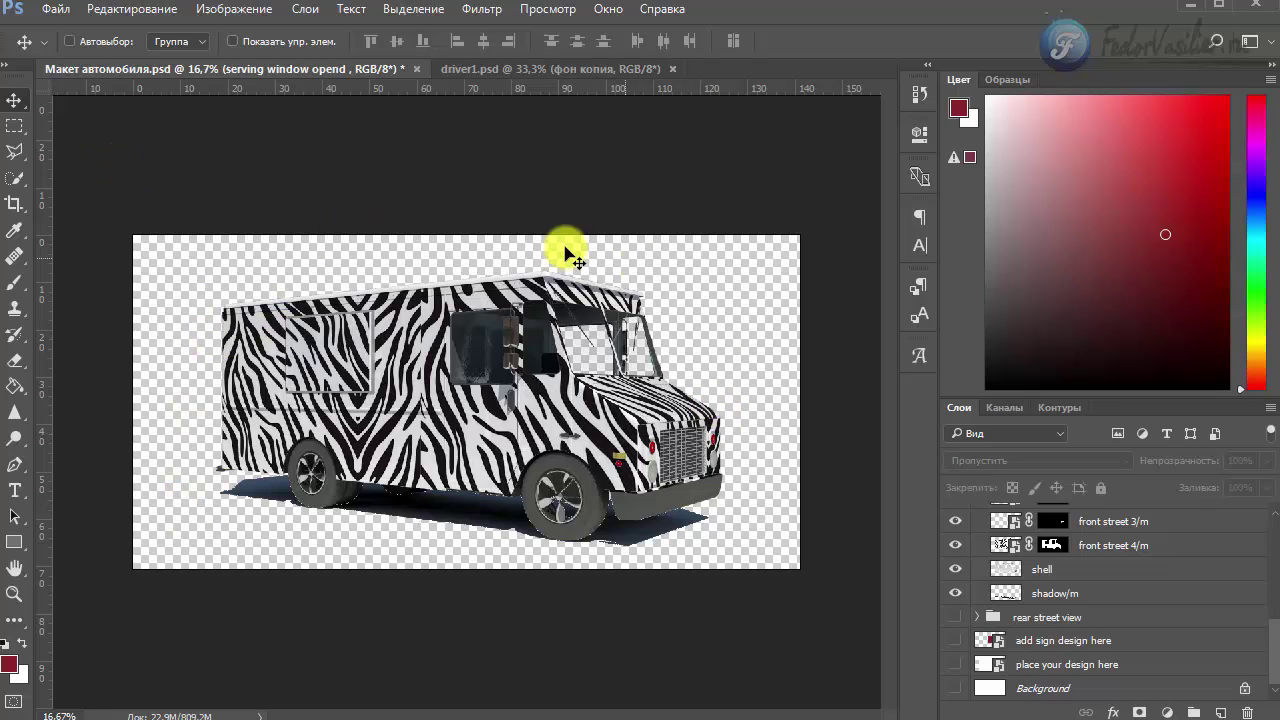
Step: Try to save the mockup as a PNG copy named Макет автомобиля.png with the smallest/slow compression
click(56, 9)
click(183, 229)
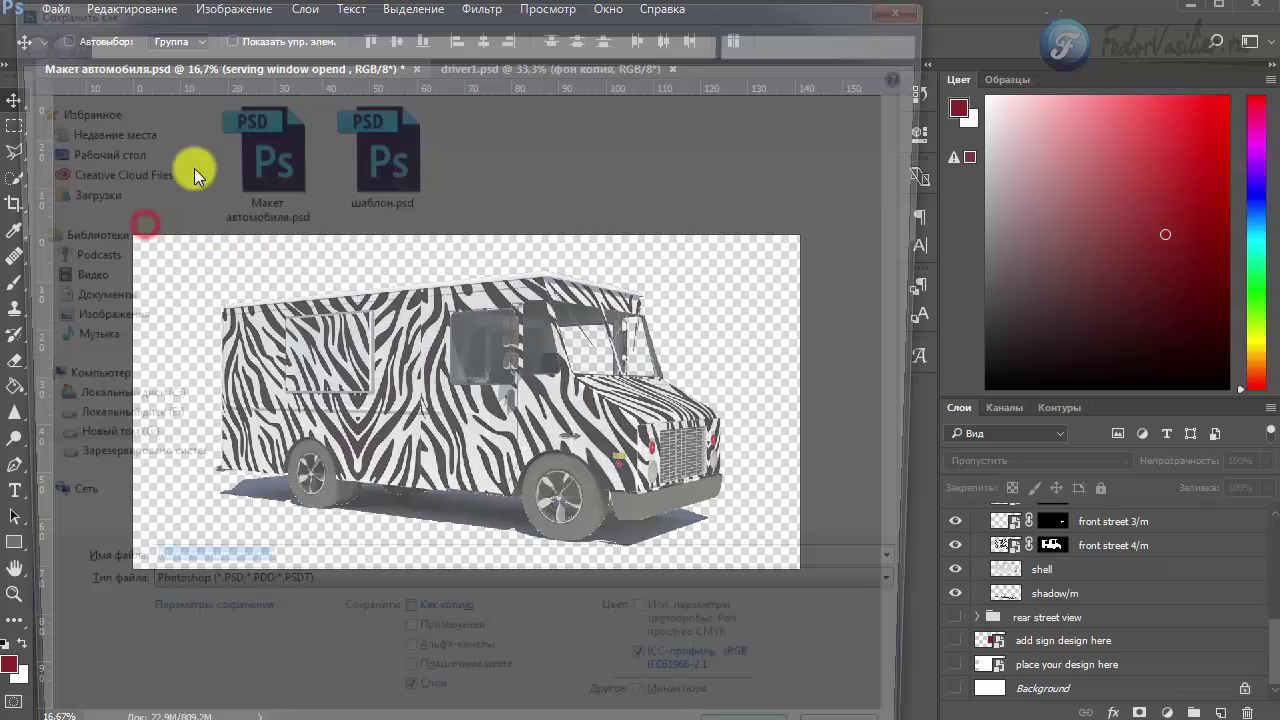
drag(343, 12, 263, 0)
click(223, 515)
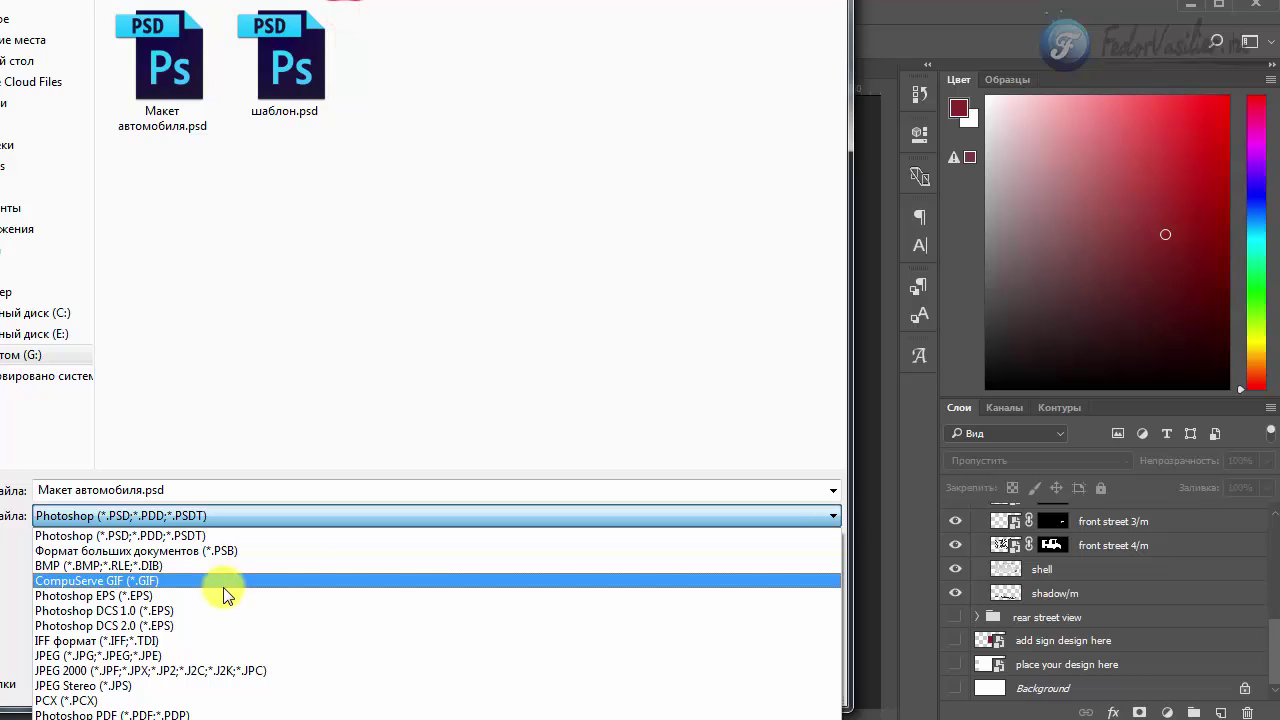
click(224, 584)
click(70, 525)
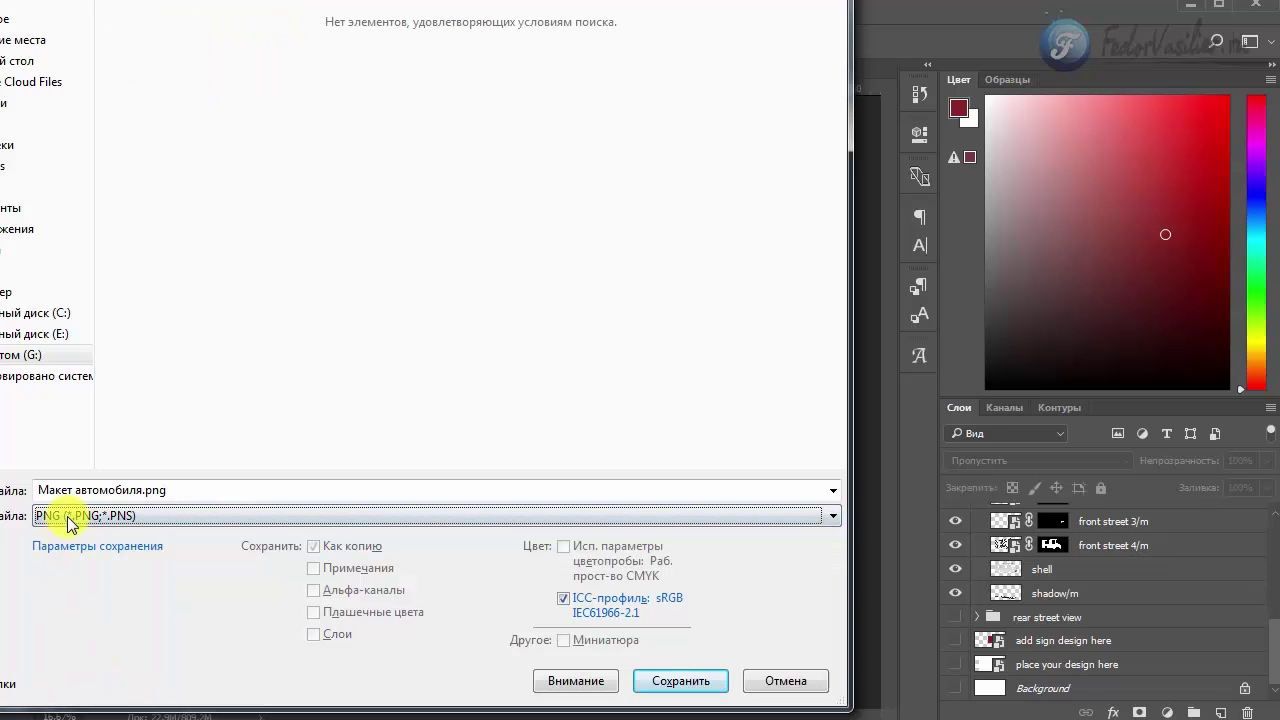
click(660, 682)
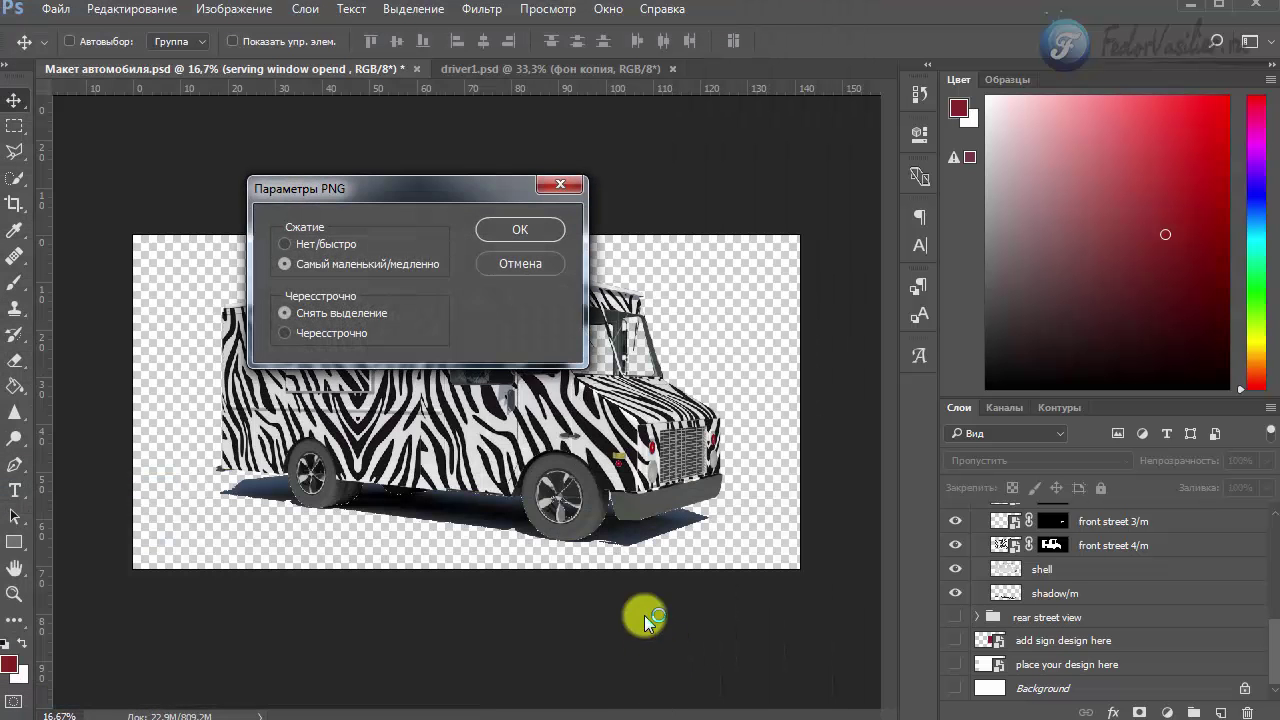
click(376, 276)
click(515, 266)
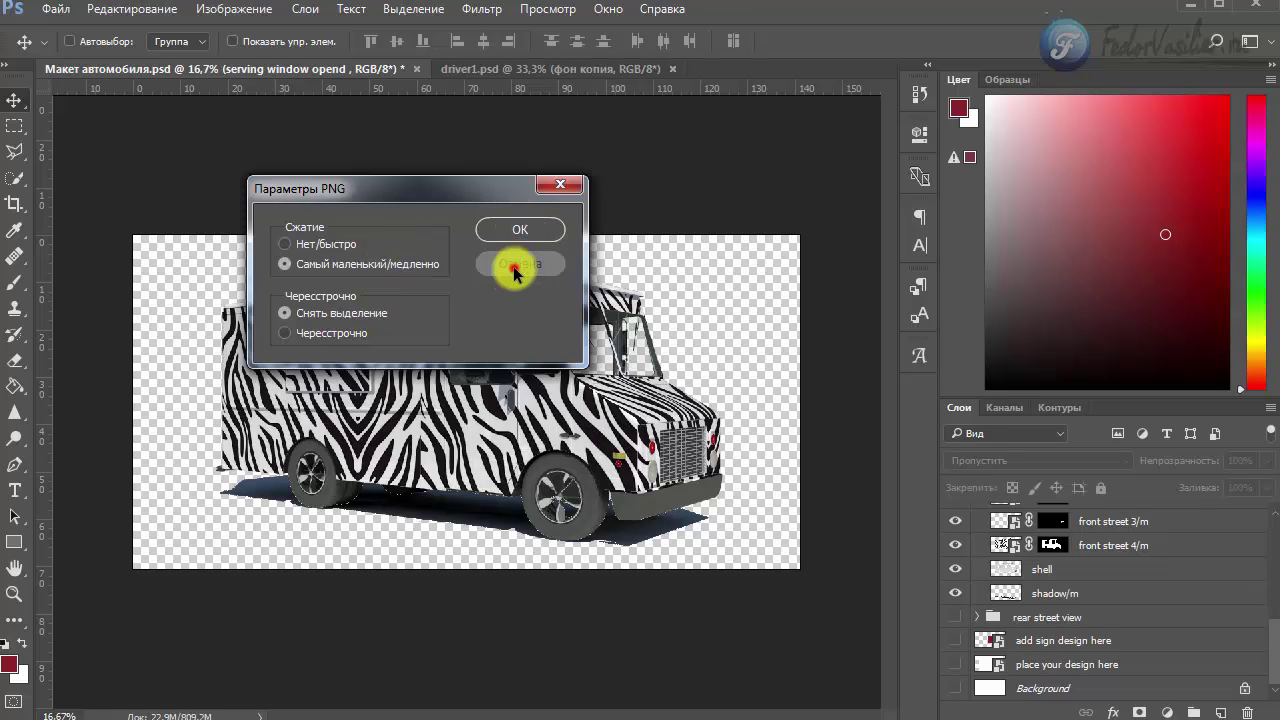
click(47, 12)
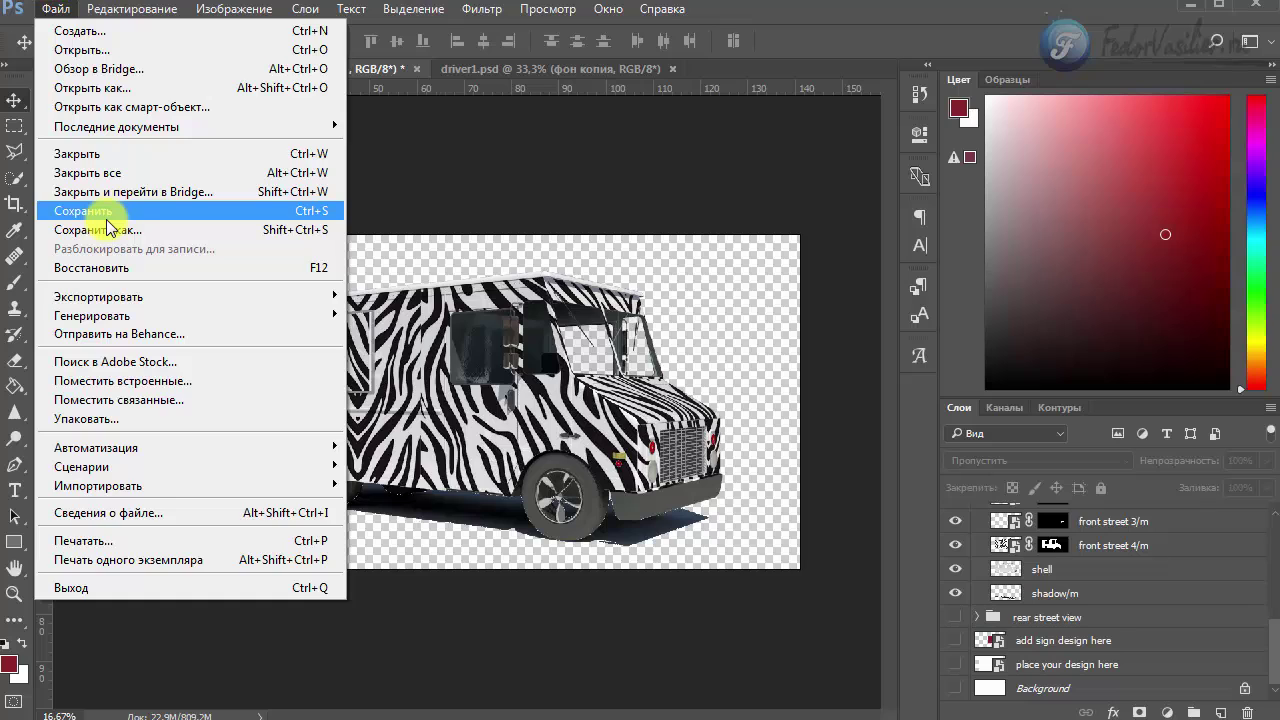
Step: Start a legacy Save for Web export of the mockup and set its format to PNG-24 with transparency
mouse_move(143, 296)
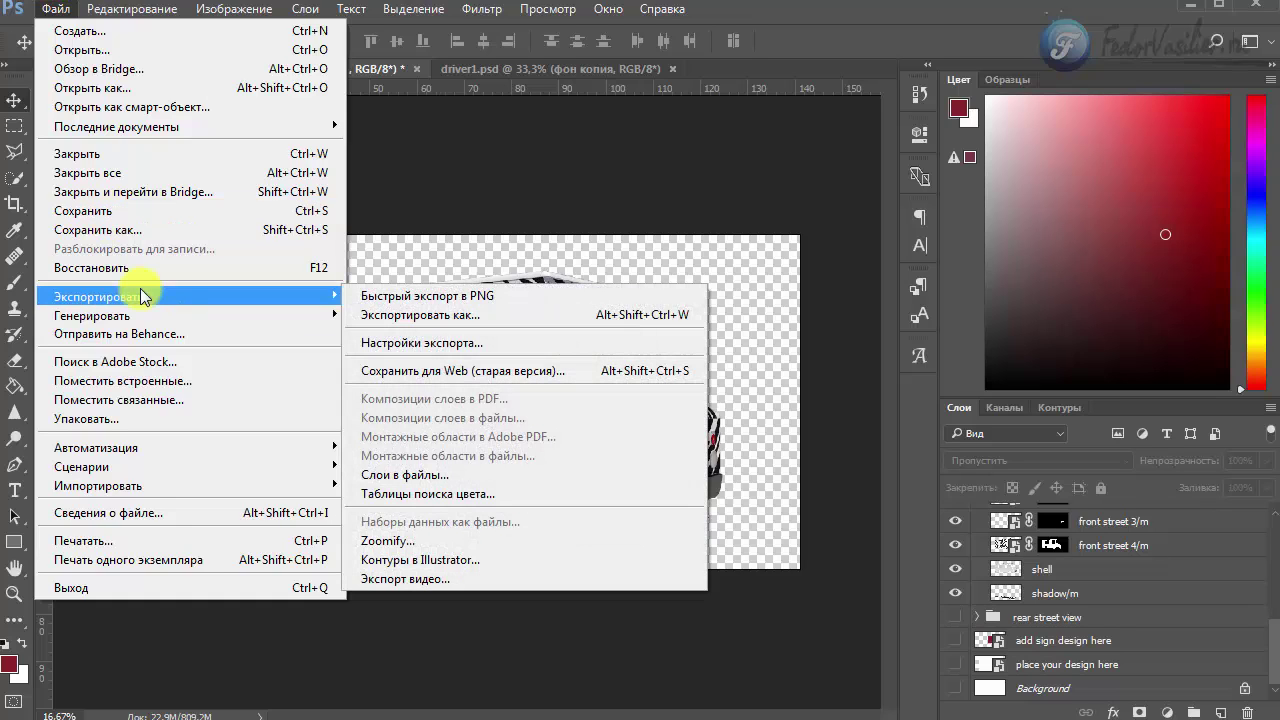
click(463, 371)
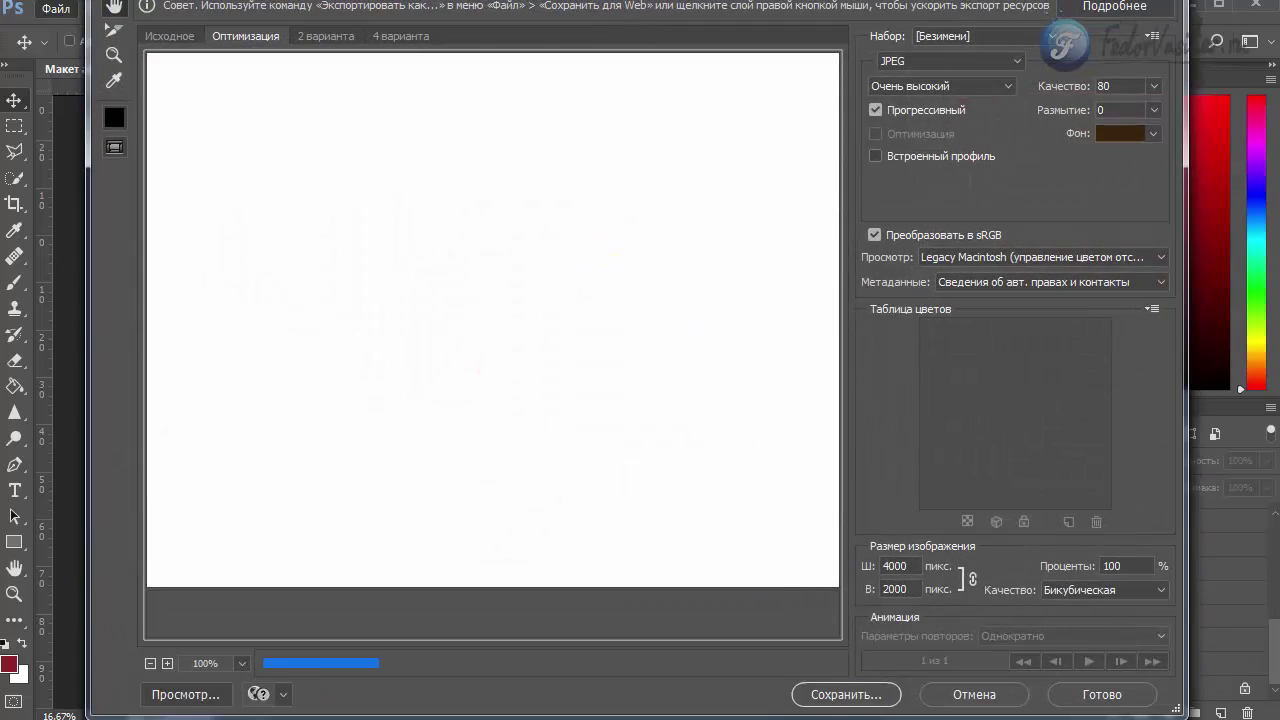
click(930, 61)
click(914, 137)
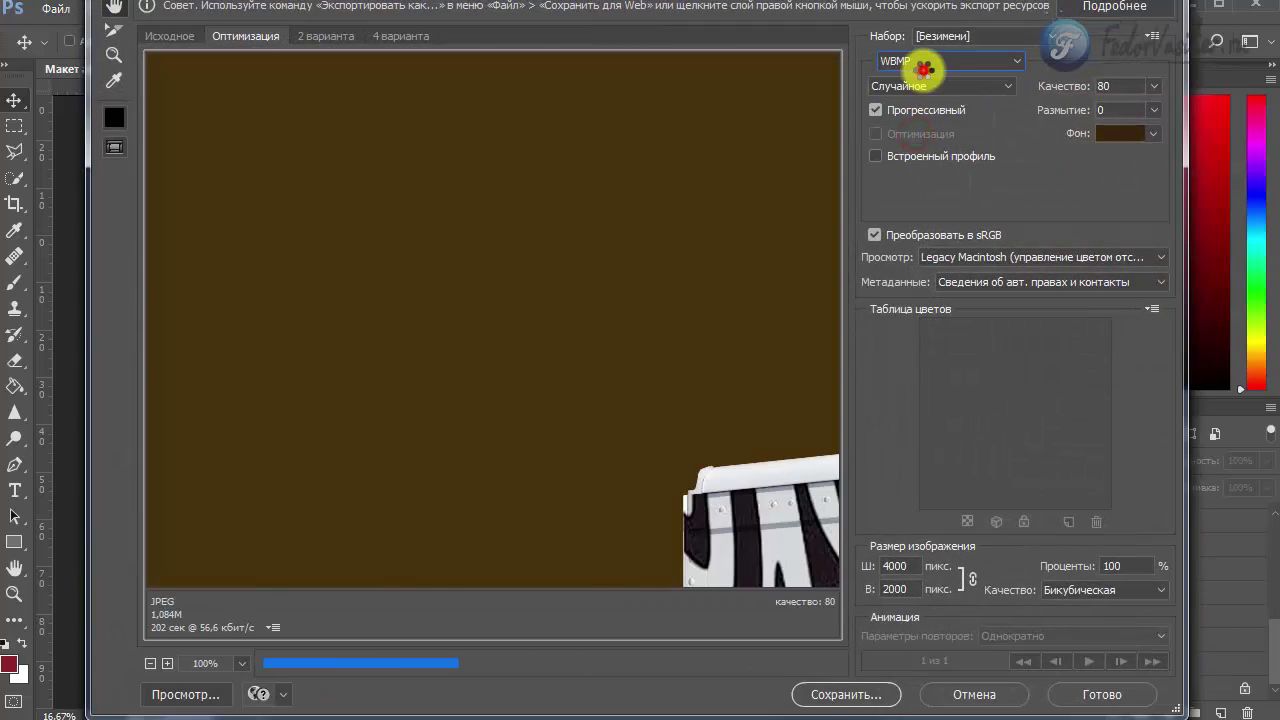
click(926, 62)
click(914, 123)
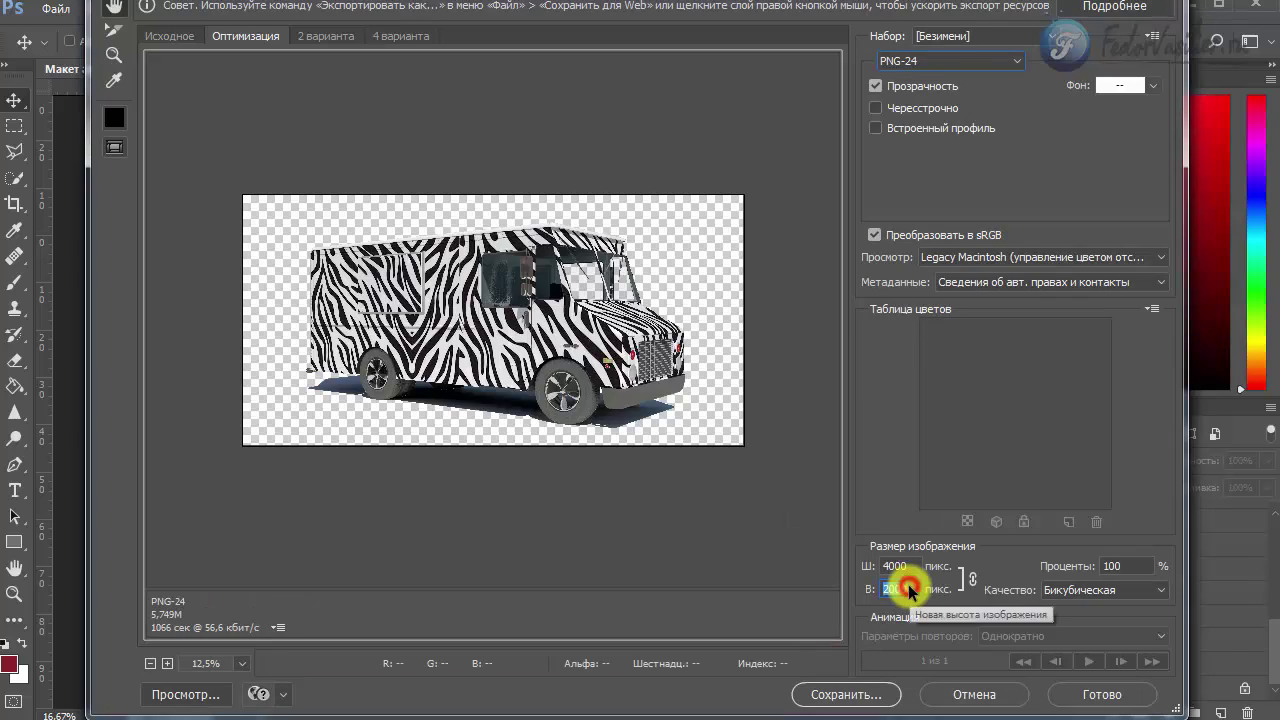
Step: Examine the export's image width and height fields and cancel the Save for Web export
click(918, 568)
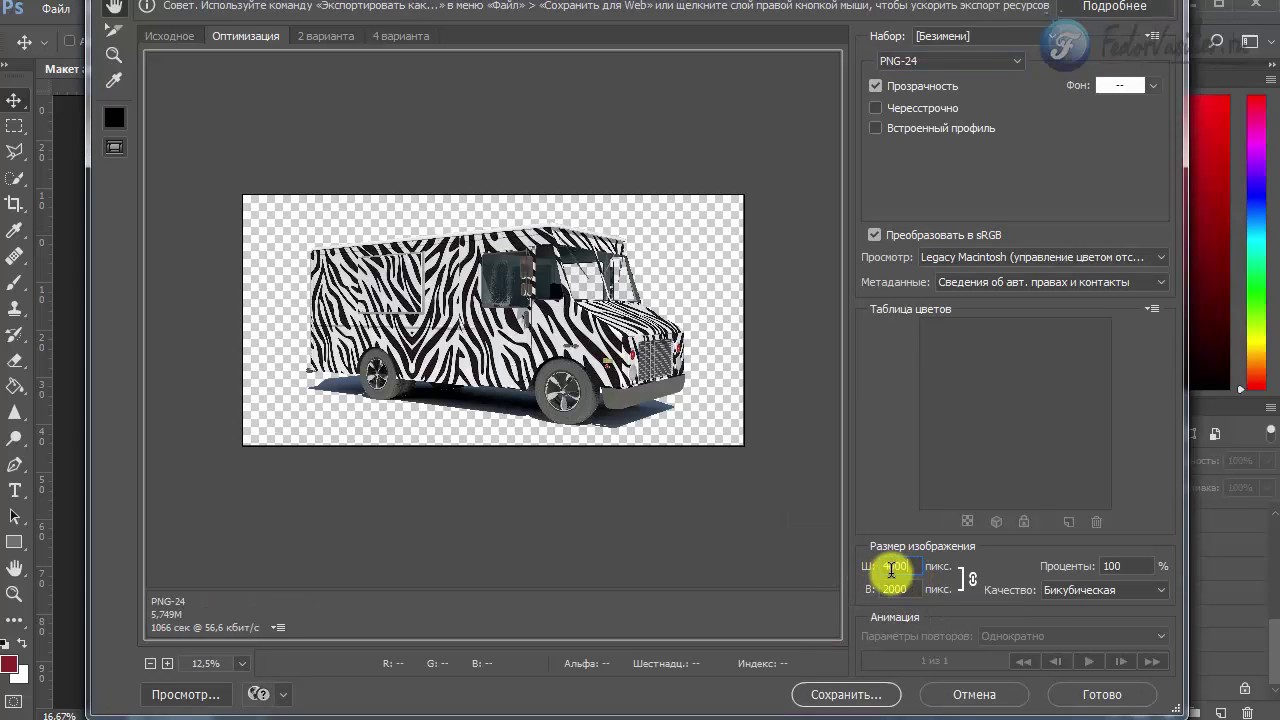
click(898, 589)
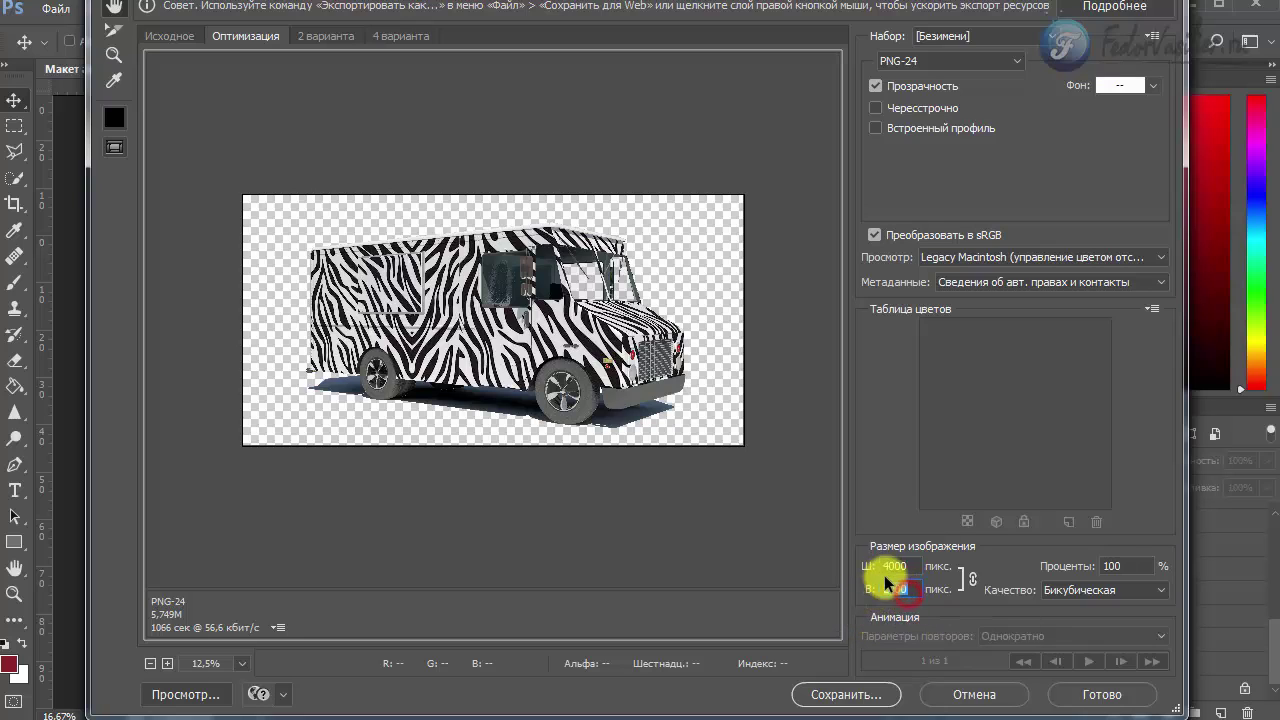
click(900, 567)
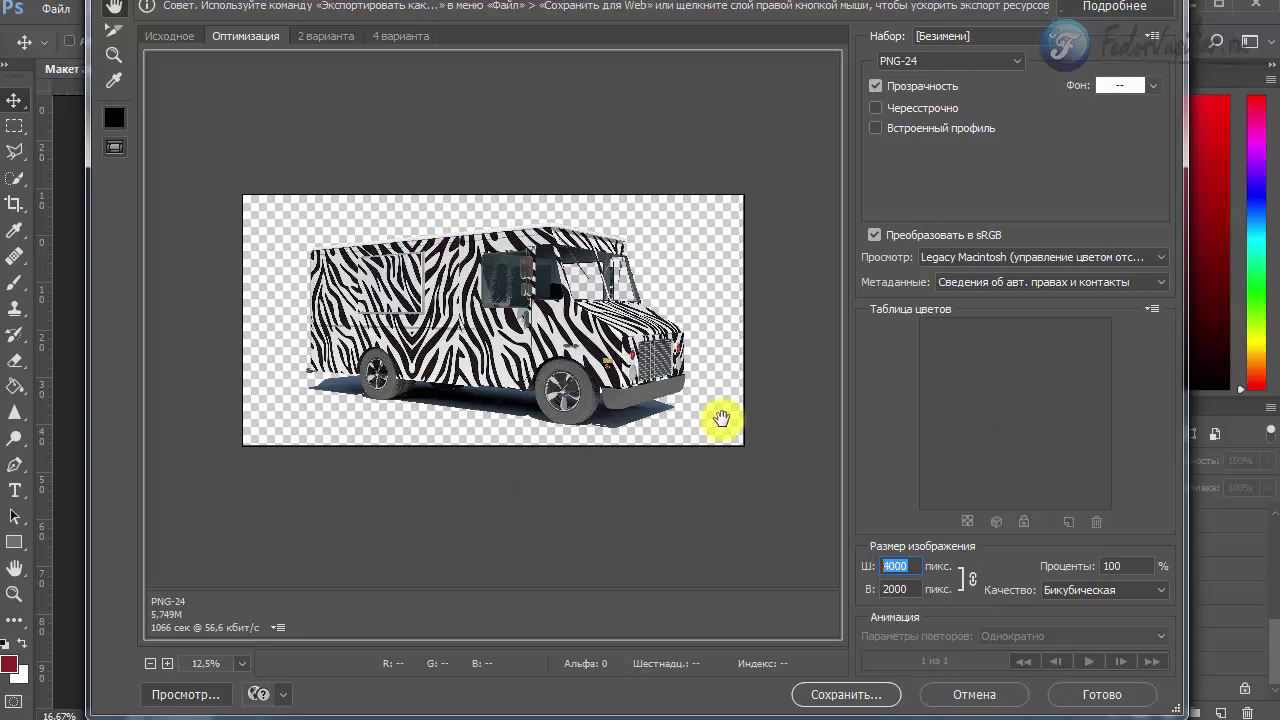
click(976, 694)
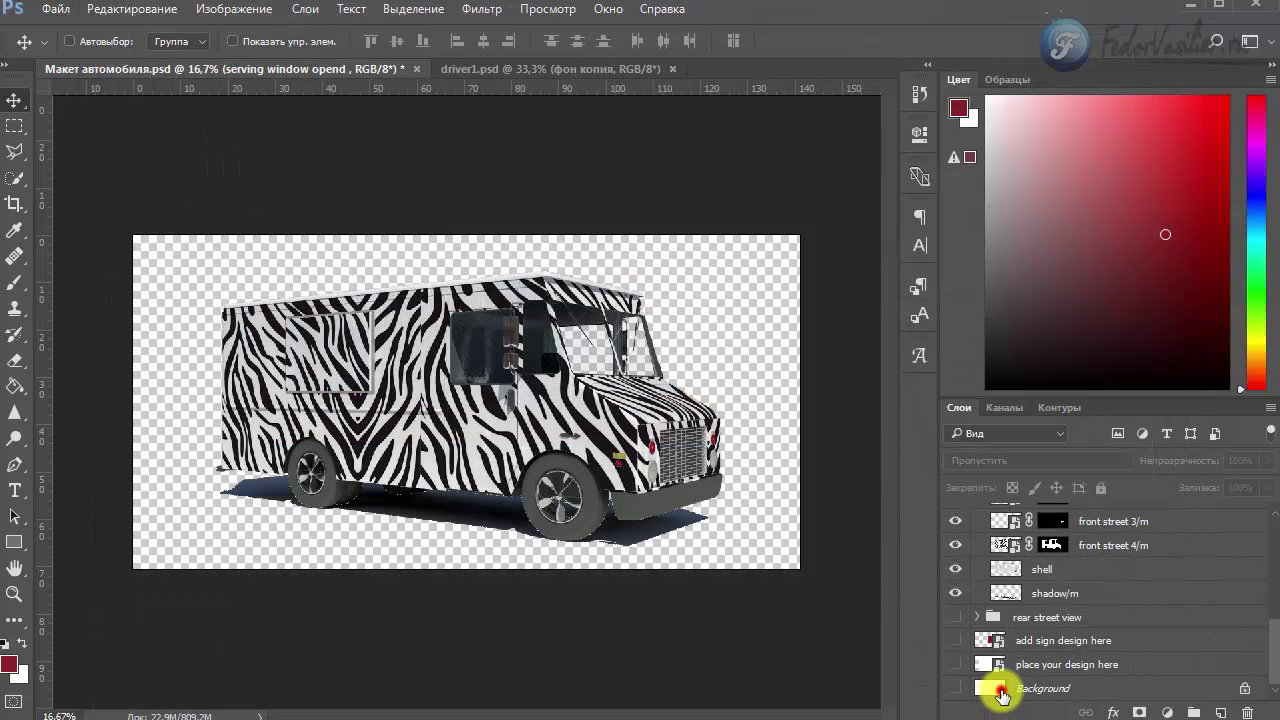
Step: Show the Background layer again and fill it with bright green 55e009 using the Paint Bucket tool
click(995, 688)
click(955, 688)
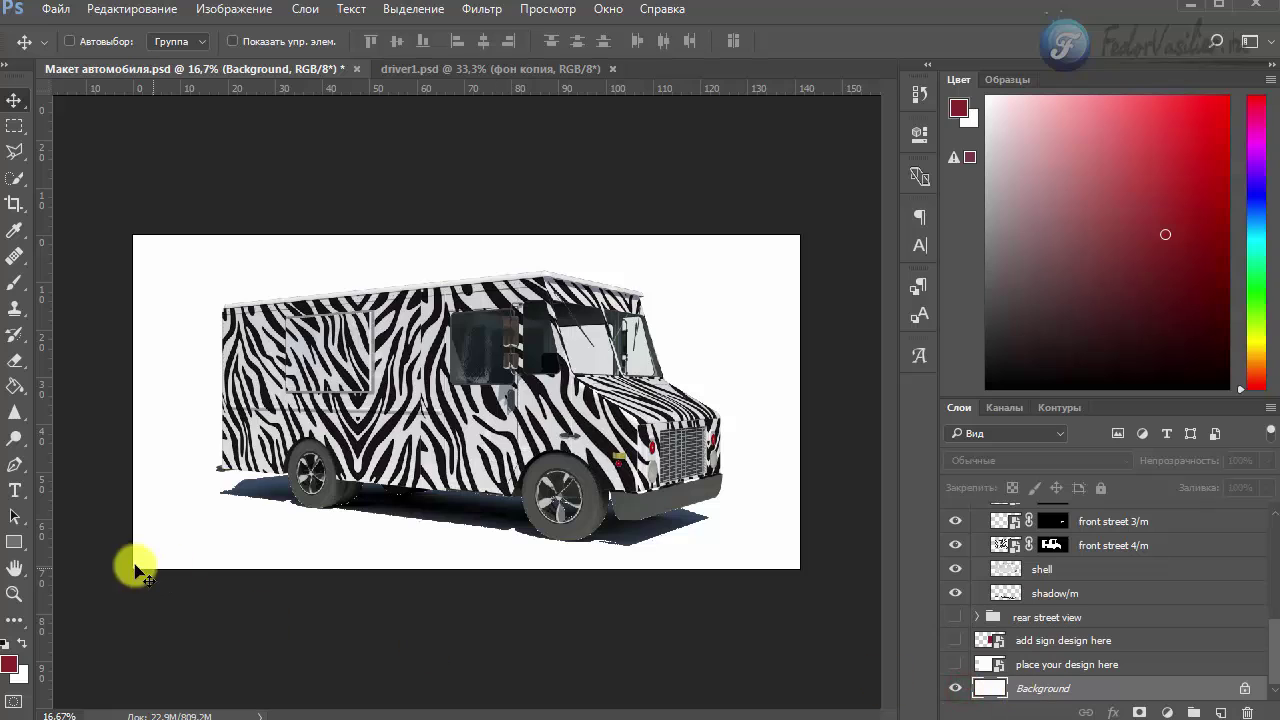
click(9, 663)
click(986, 337)
click(866, 237)
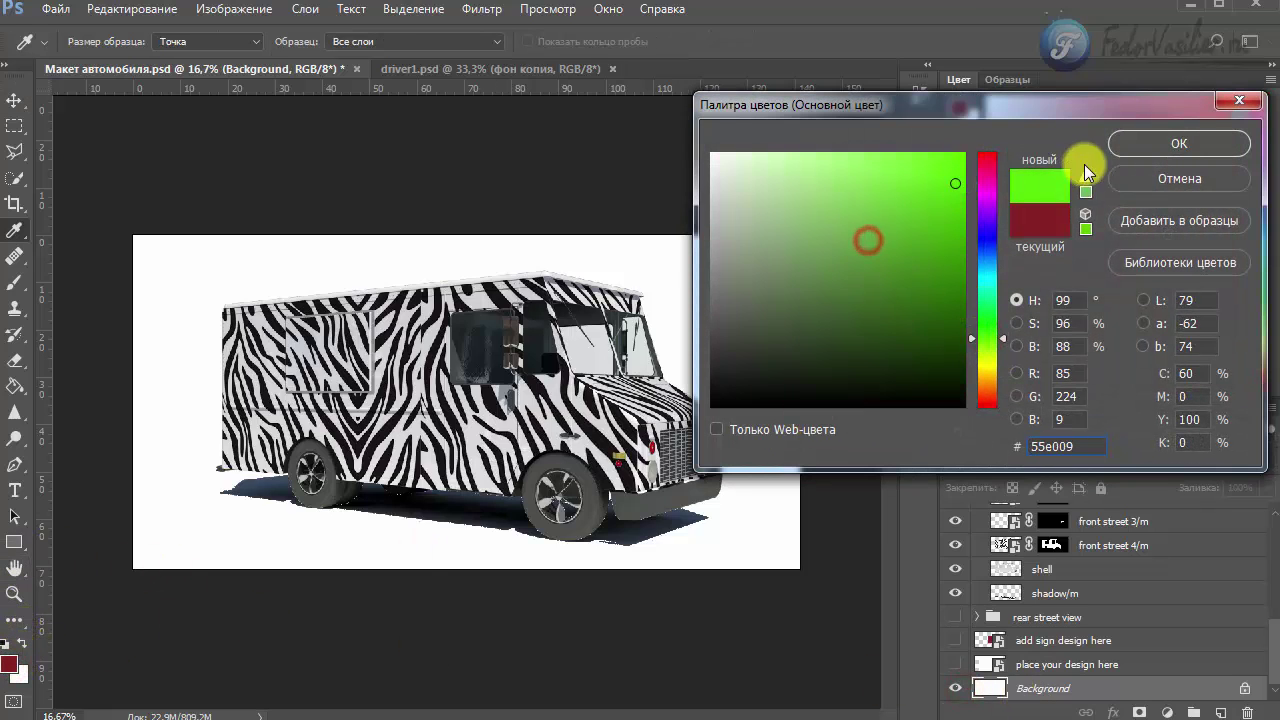
click(1140, 146)
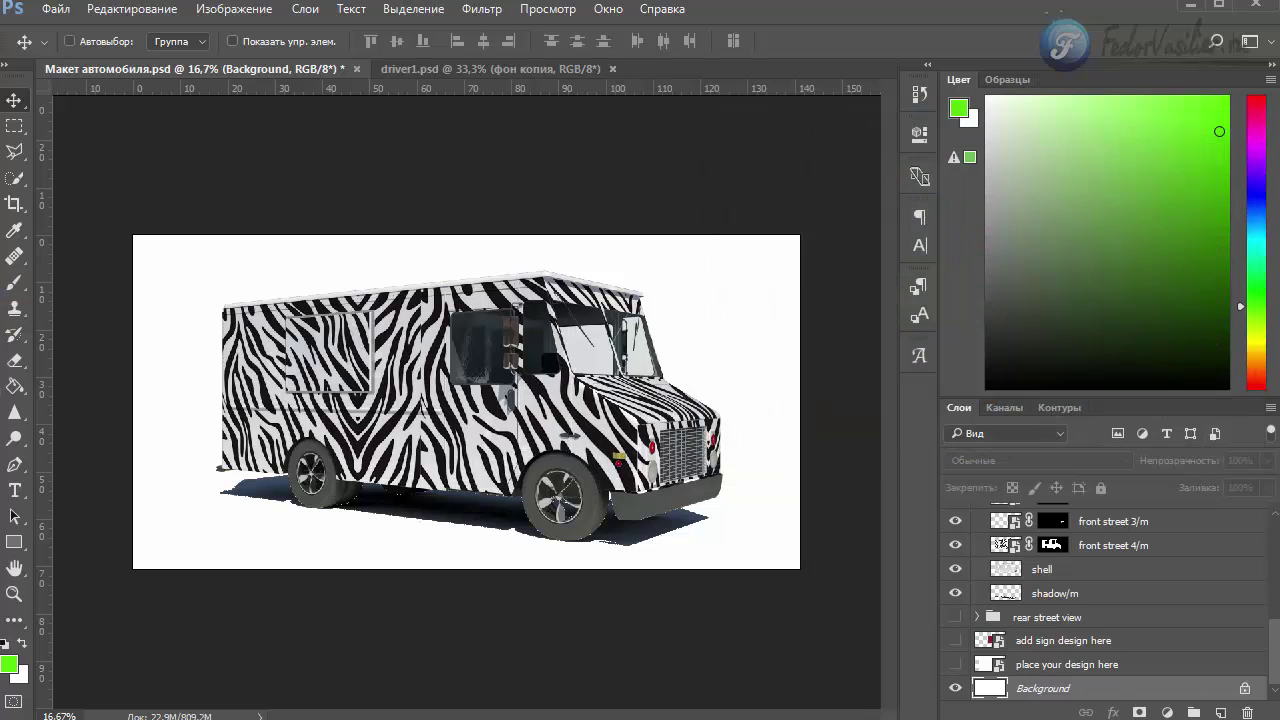
click(14, 384)
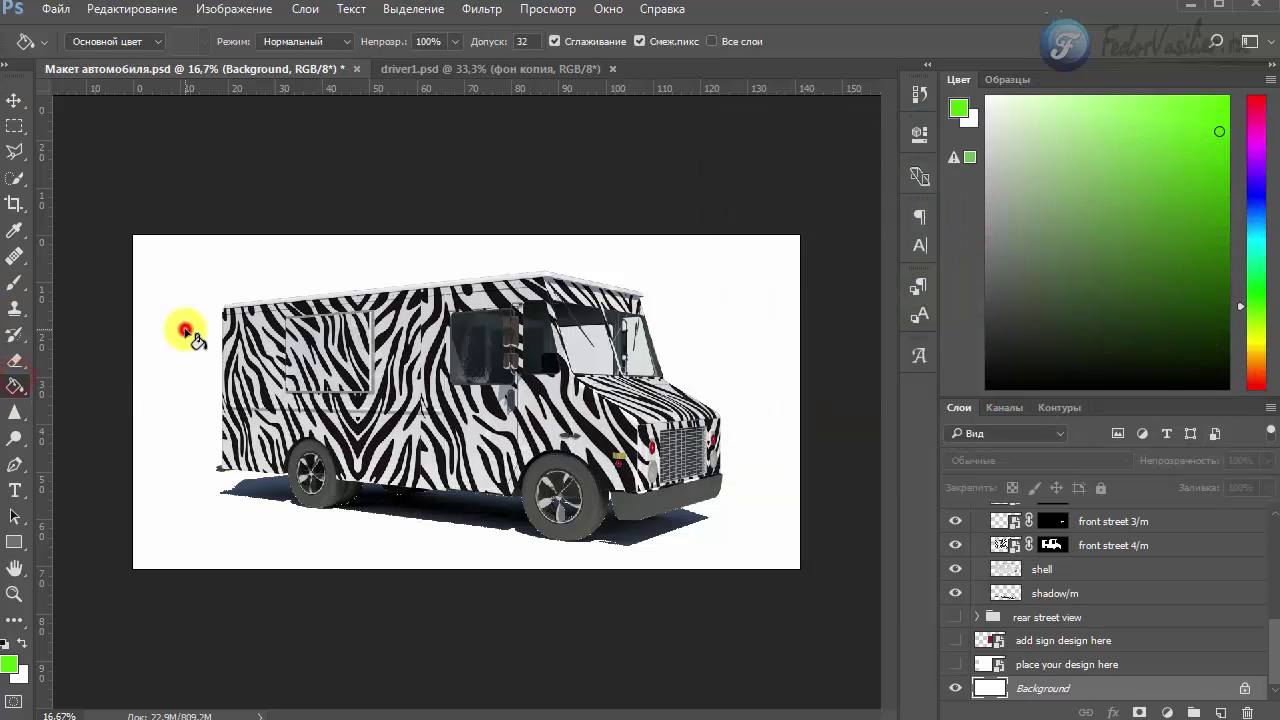
click(188, 337)
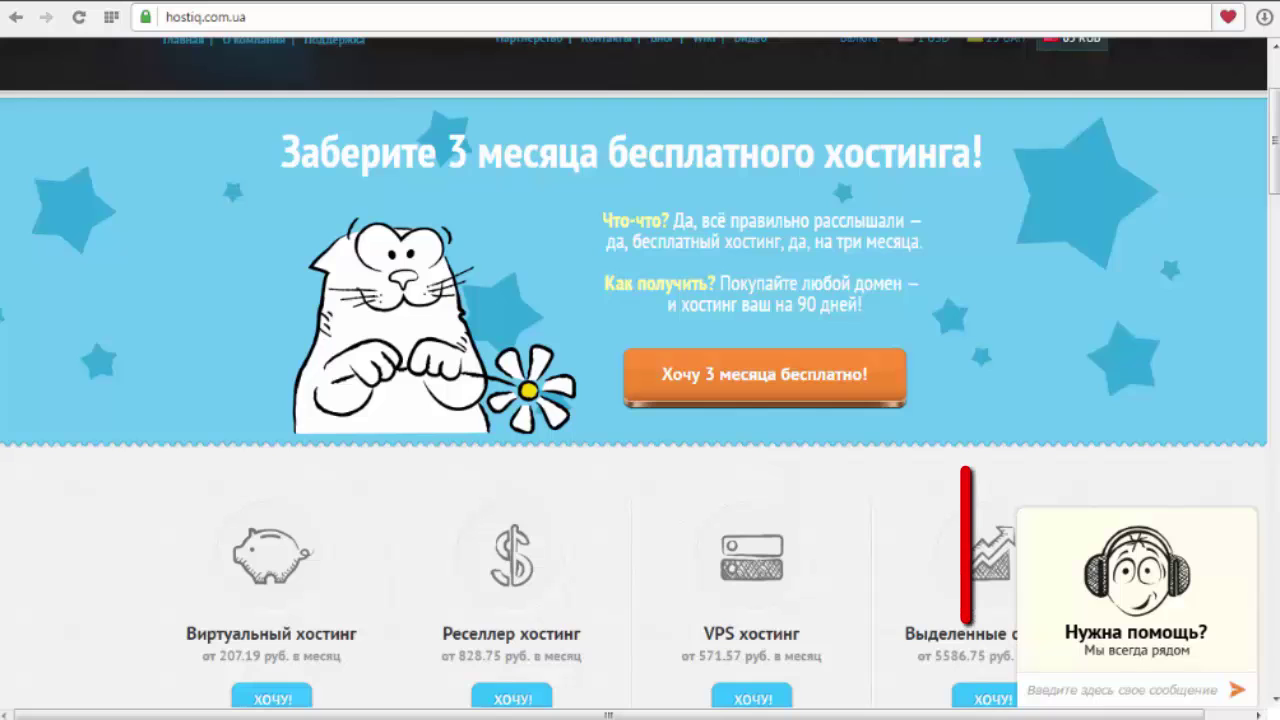
Step: On the hostiq.com.ua page in the browser, open the support chat form and minimise it again
click(1129, 638)
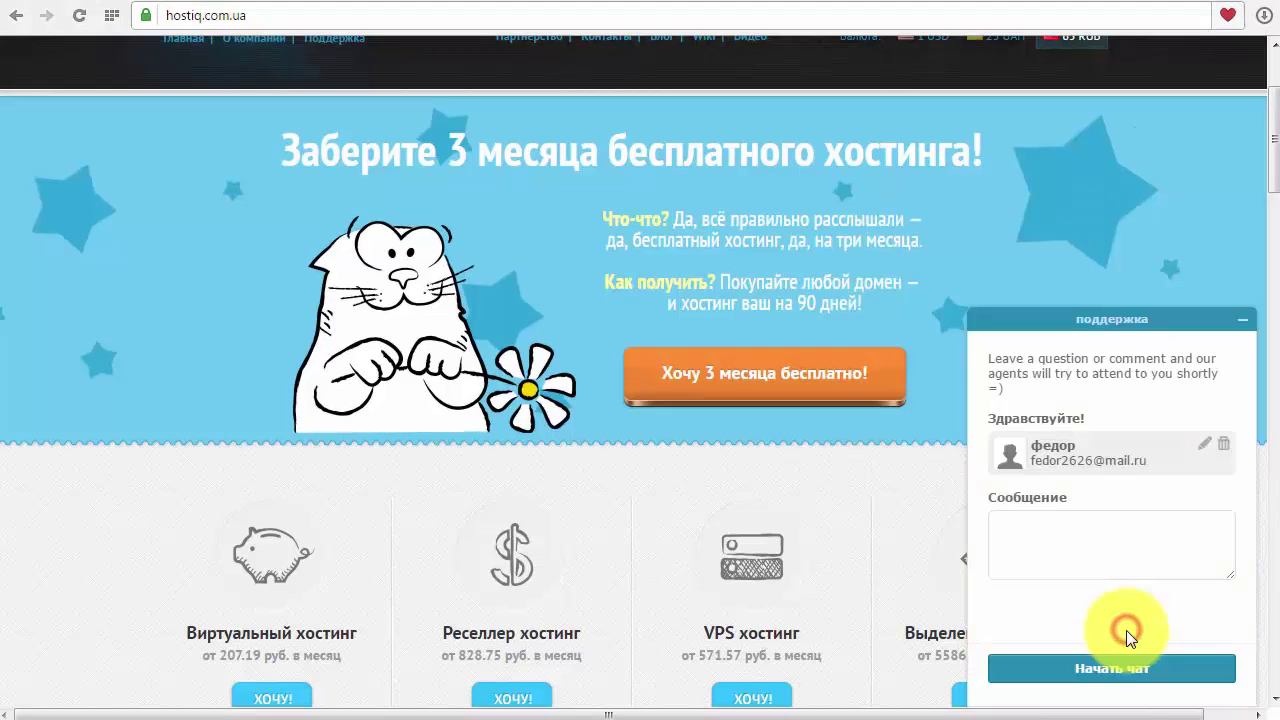
click(1240, 324)
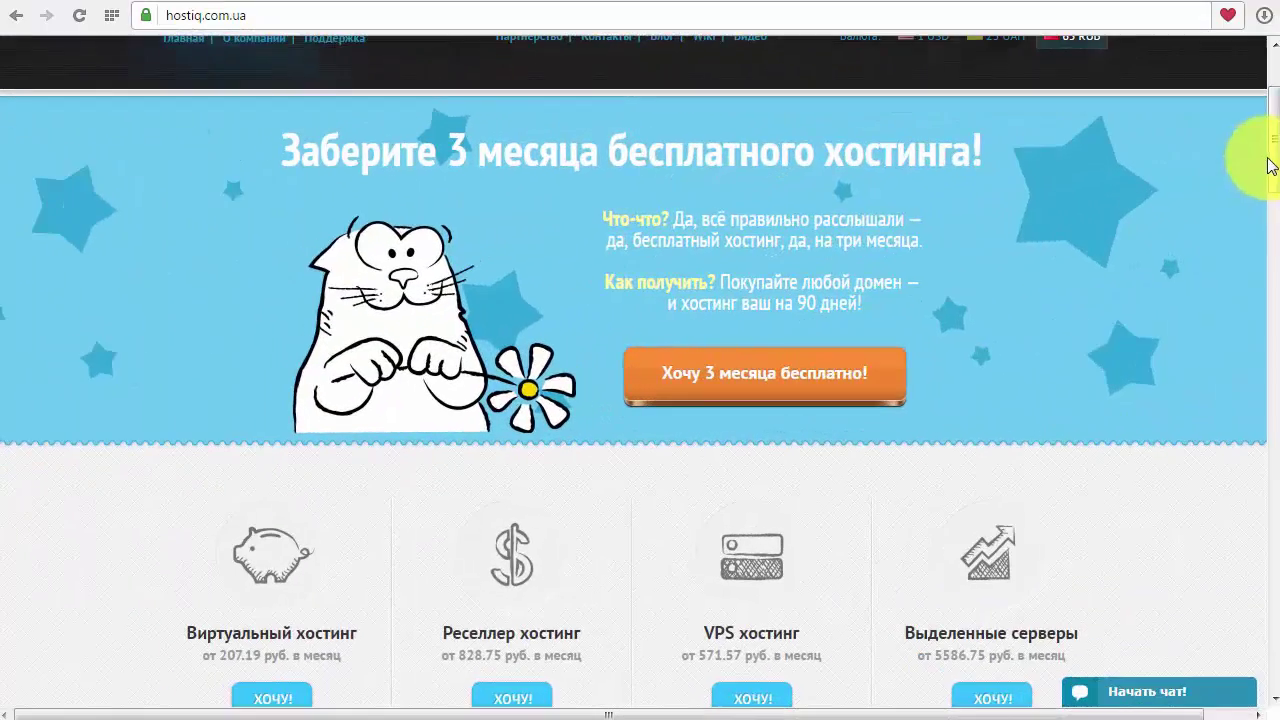
mouse_move(1271, 165)
mouse_down()
mouse_move(1268, 198)
mouse_move(1266, 147)
mouse_up()
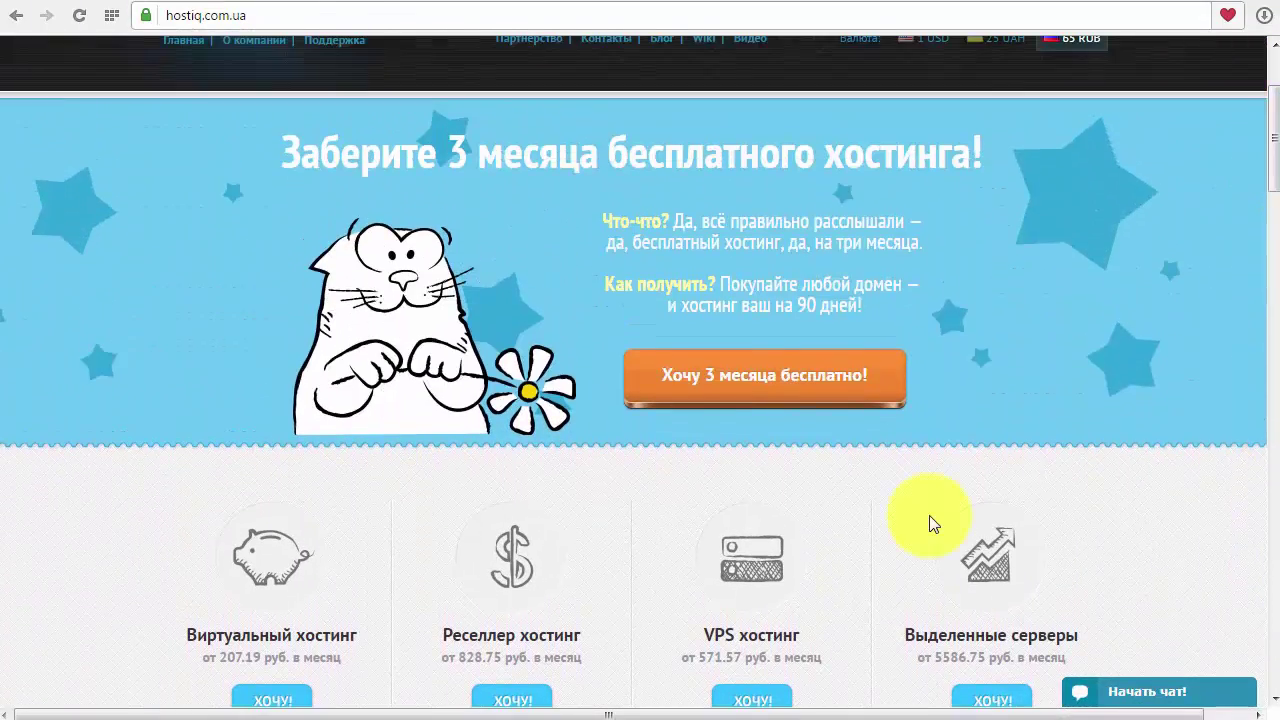